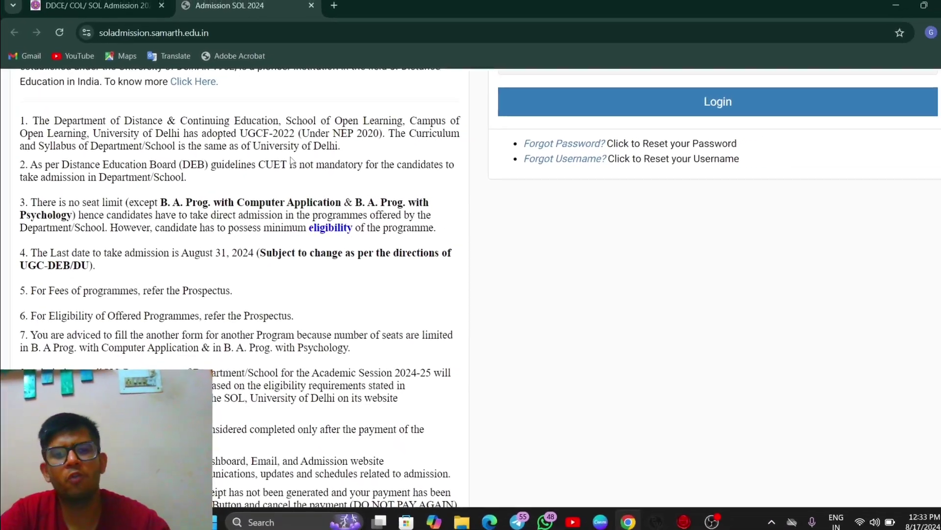
# Step: Open the new student registration form and fill in the username and the applicant's full name
pyautogui.scroll(-1, 280, 166)
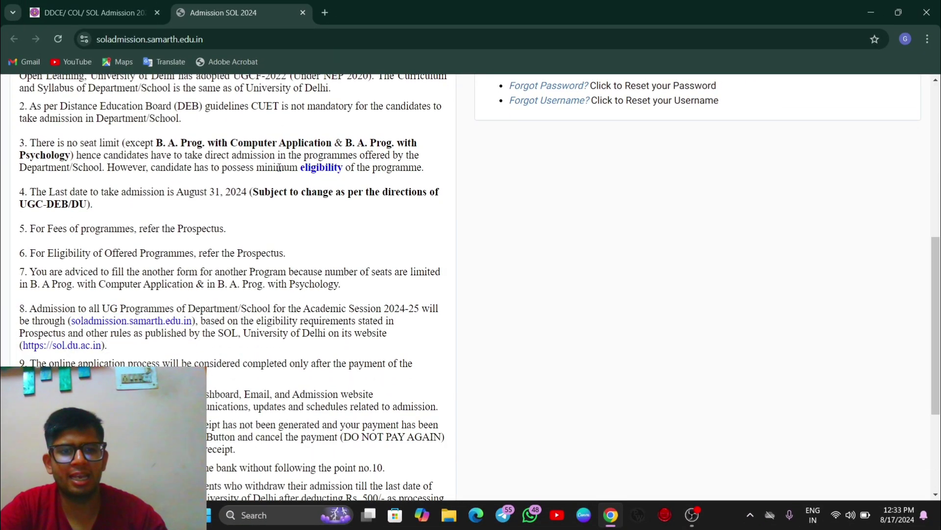
pyautogui.scroll(-3, 213, 211)
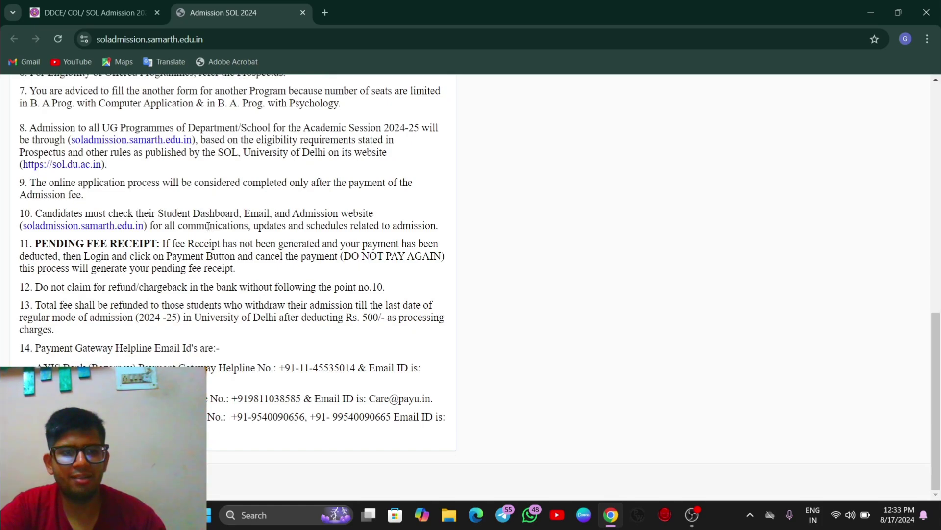
pyautogui.scroll(9, 210, 213)
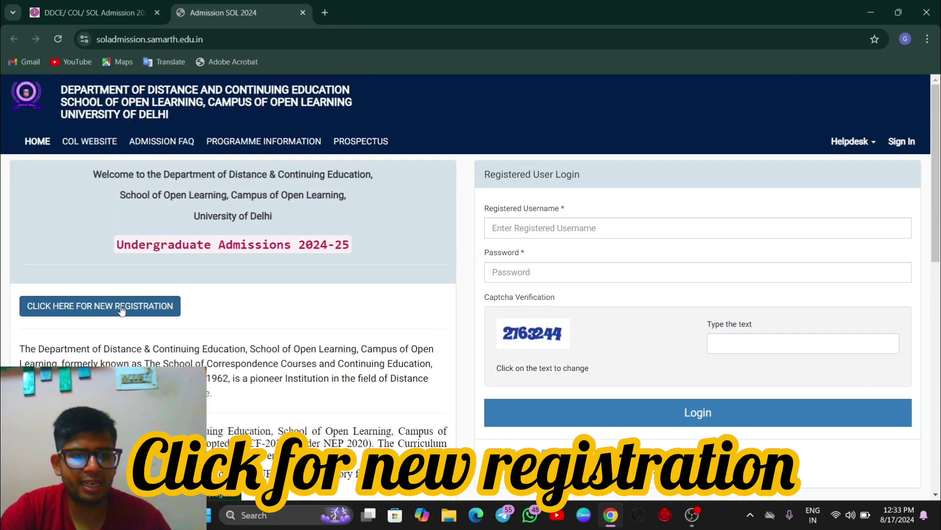
pyautogui.click(133, 316)
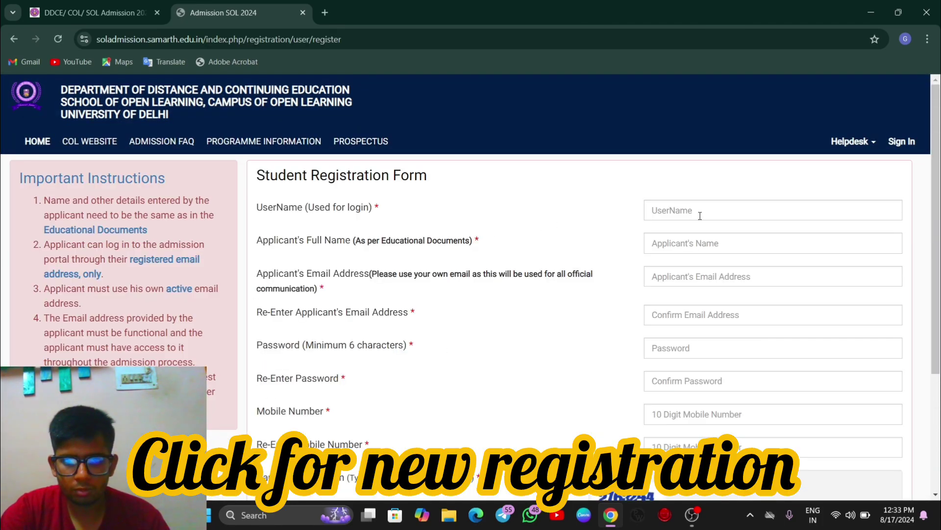
pyautogui.click(700, 216)
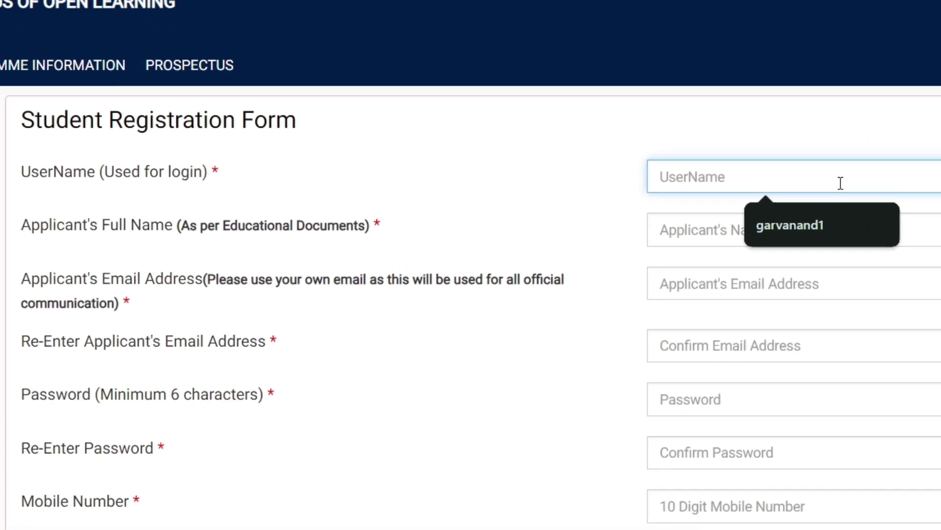
pyautogui.click(834, 223)
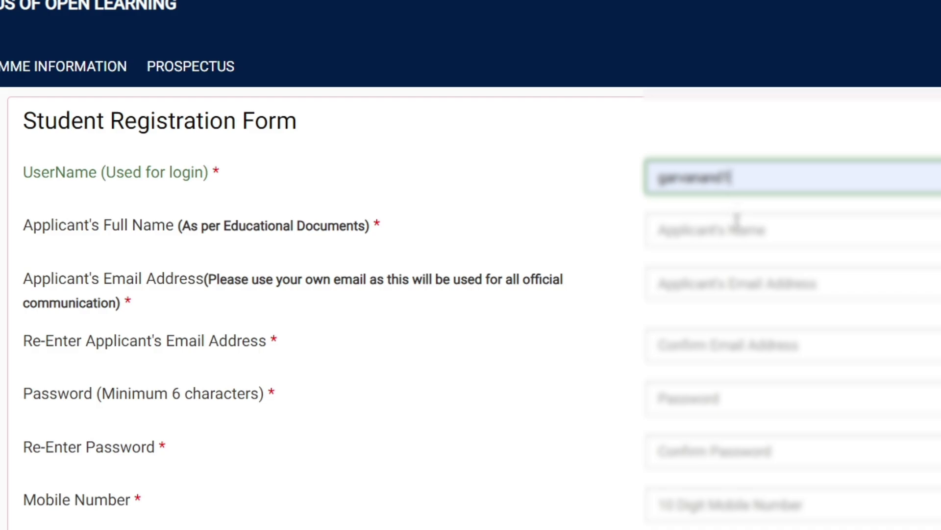
pyautogui.click(737, 220)
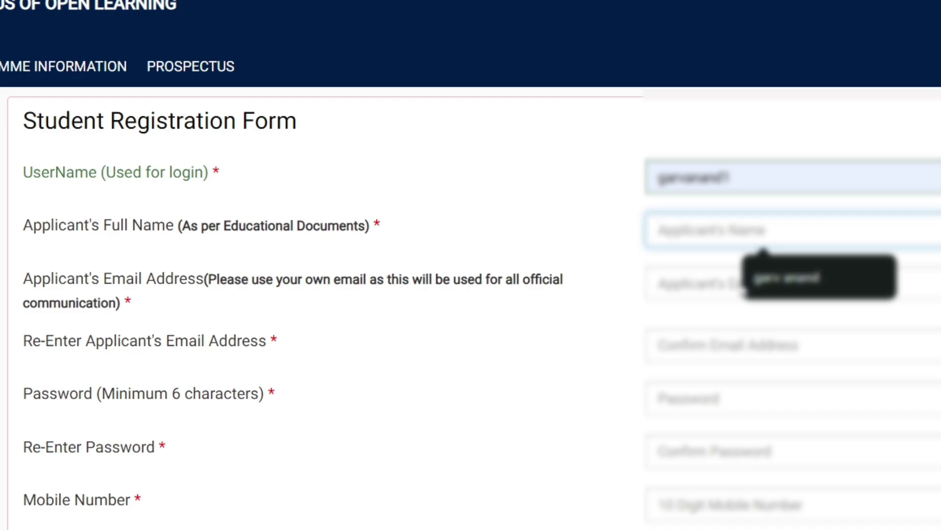
pyautogui.click(784, 277)
# Step: Fill in the applicant's email address and its confirmation from the saved suggestion
pyautogui.click(782, 284)
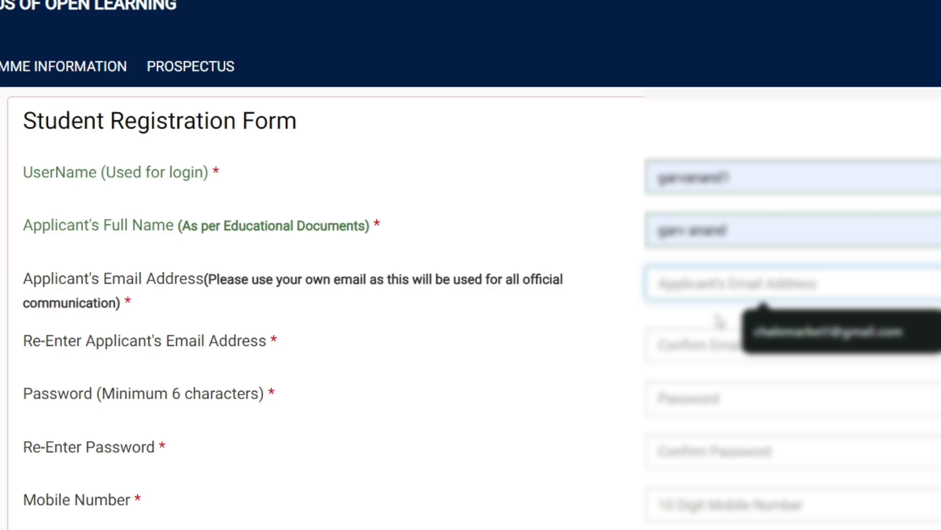
pyautogui.click(926, 314)
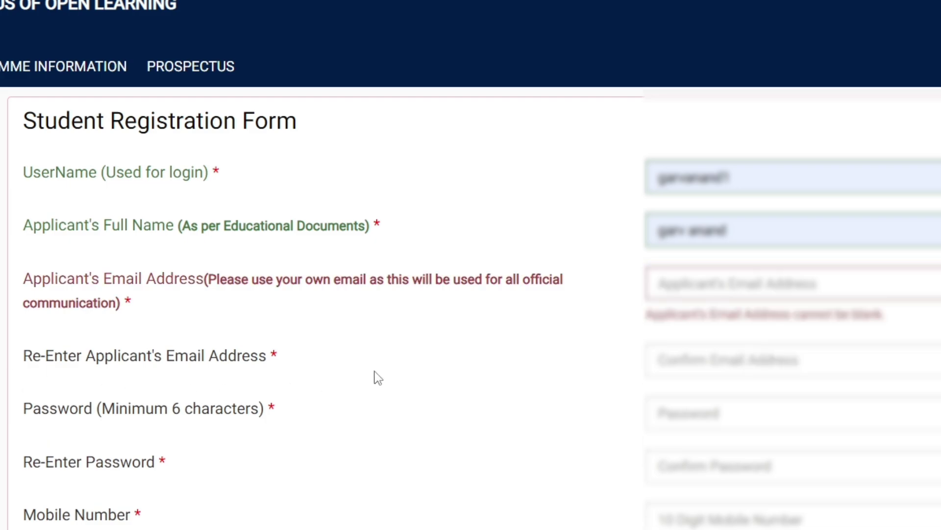
pyautogui.click(656, 294)
pyautogui.click(788, 326)
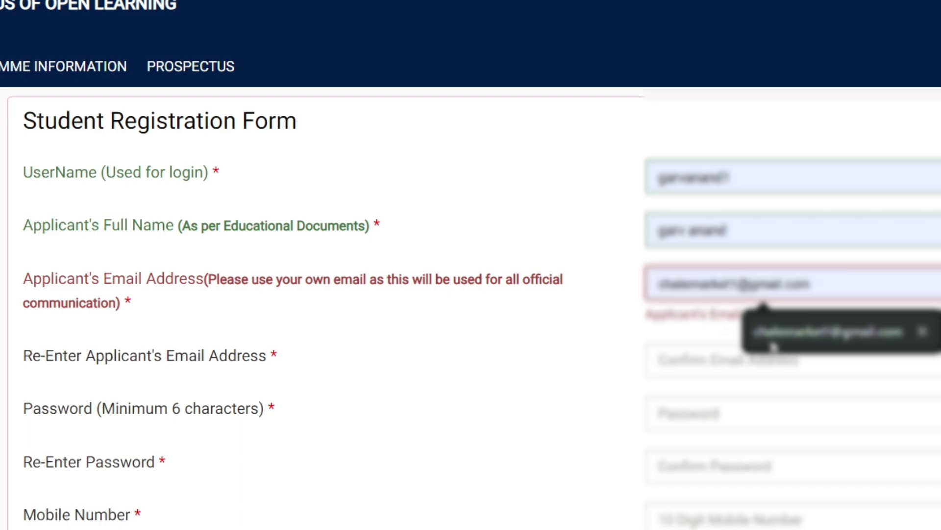
pyautogui.click(757, 358)
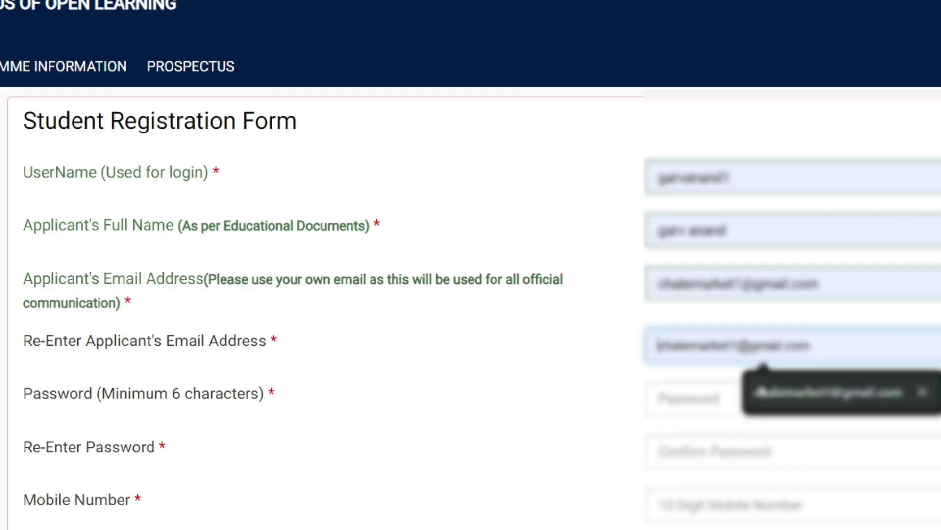
pyautogui.click(761, 391)
# Step: Enter the password twice, the mobile number and the registration captcha text
pyautogui.click(744, 406)
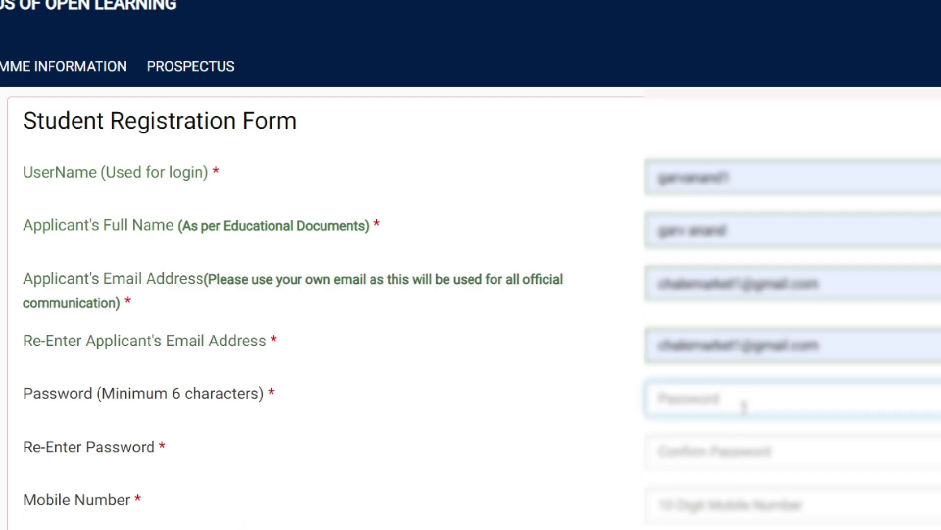
pyautogui.write('a')
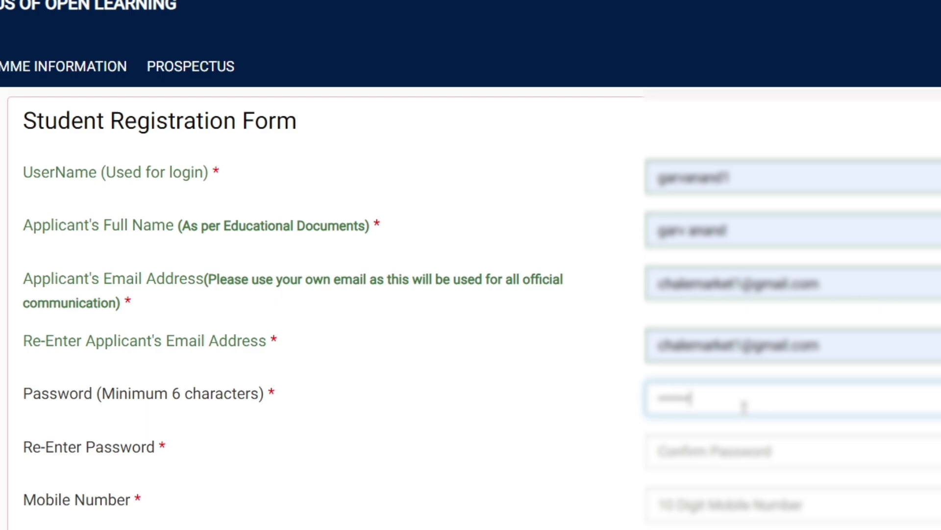
pyautogui.click(737, 441)
pyautogui.write('aaaaa')
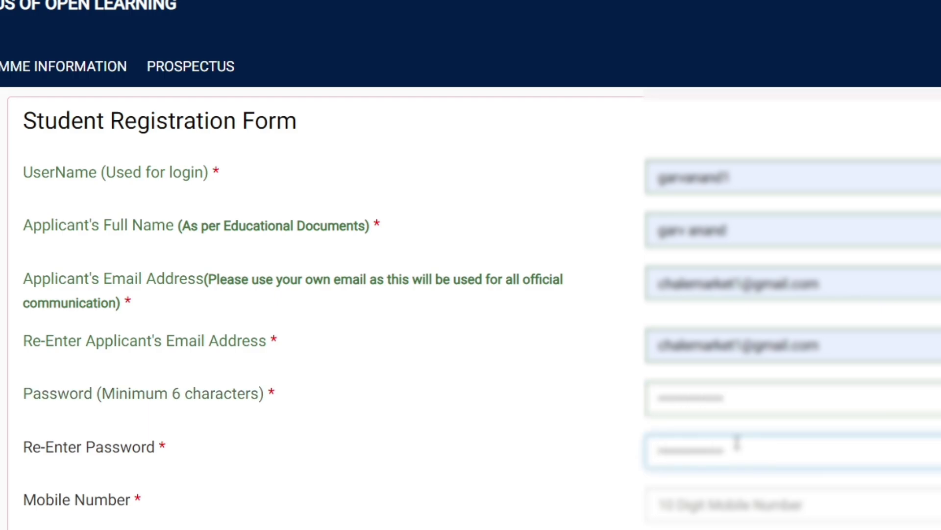
pyautogui.click(704, 505)
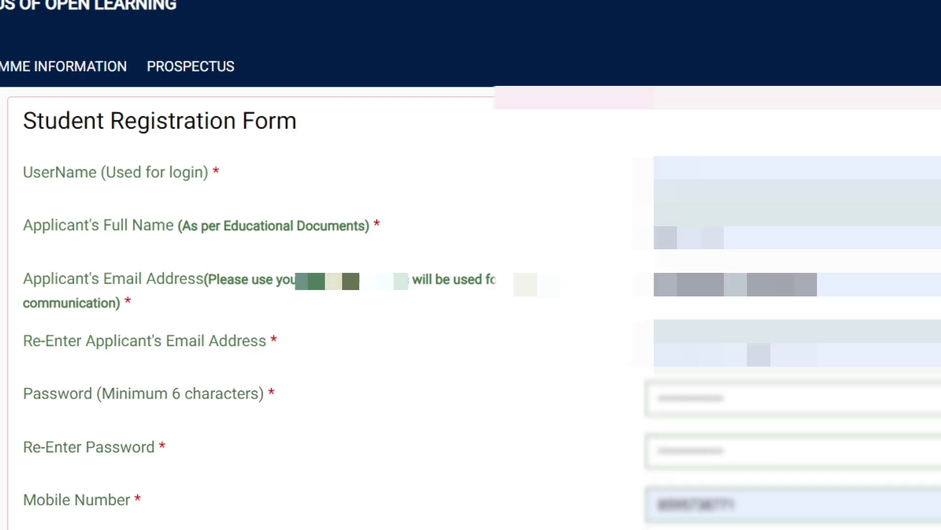
pyautogui.scroll(-4, 637, 490)
pyautogui.click(632, 488)
pyautogui.write('2763')
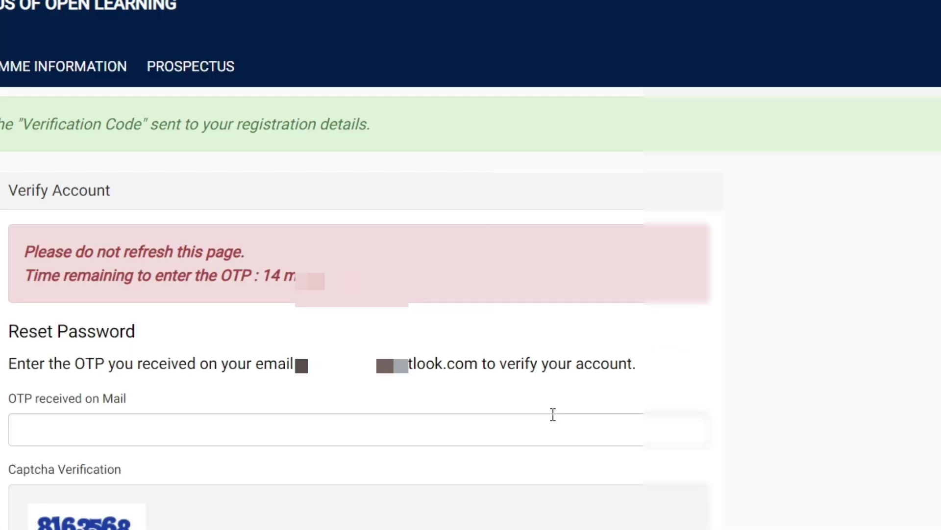
# Step: Enter the emailed OTP and the captcha text, then submit to verify the account
pyautogui.scroll(-1, 553, 414)
pyautogui.moveTo(295, 286)
pyautogui.mouseDown()
pyautogui.moveTo(446, 287)
pyautogui.moveTo(308, 287)
pyautogui.mouseUp()
pyautogui.click(226, 350)
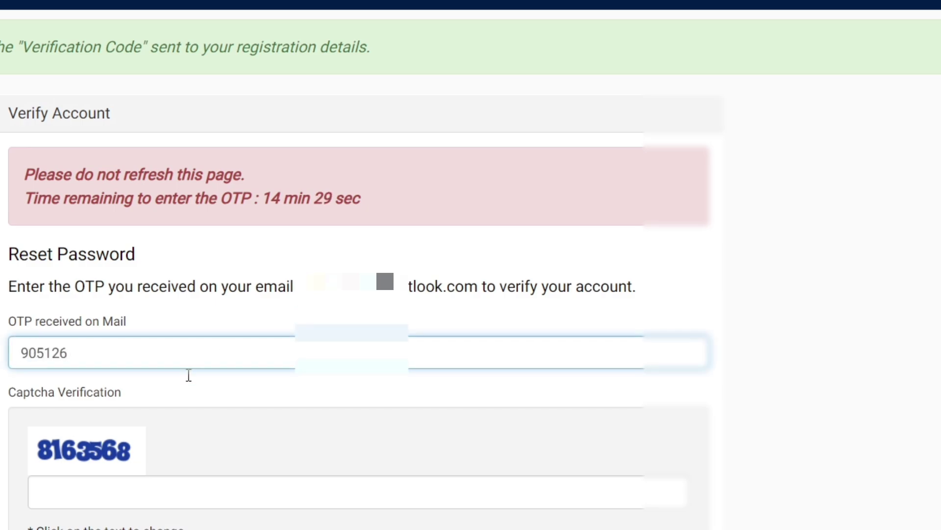
pyautogui.click(133, 486)
pyautogui.press('Return')
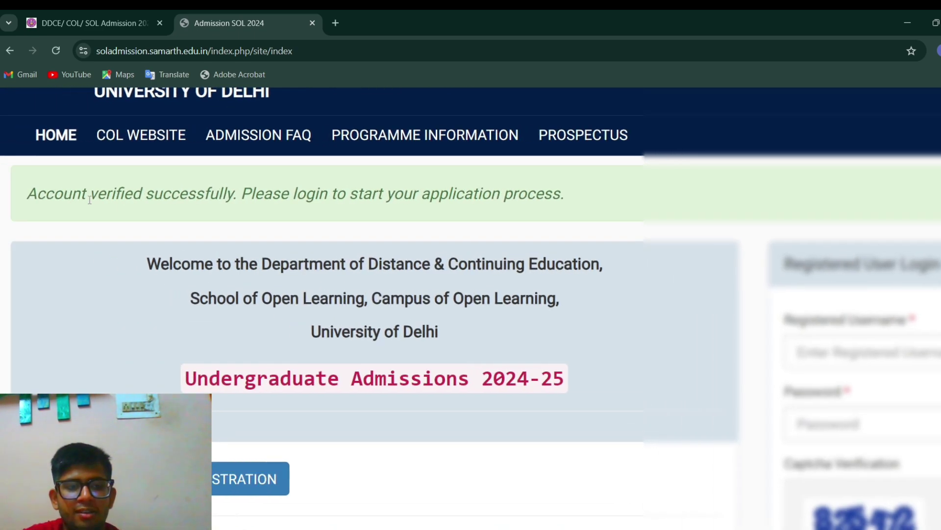
# Step: Enter the registered username and password in Registered User Login
pyautogui.moveTo(27, 199); pyautogui.dragTo(343, 228)
pyautogui.click(343, 227)
pyautogui.scroll(-1, 342, 228)
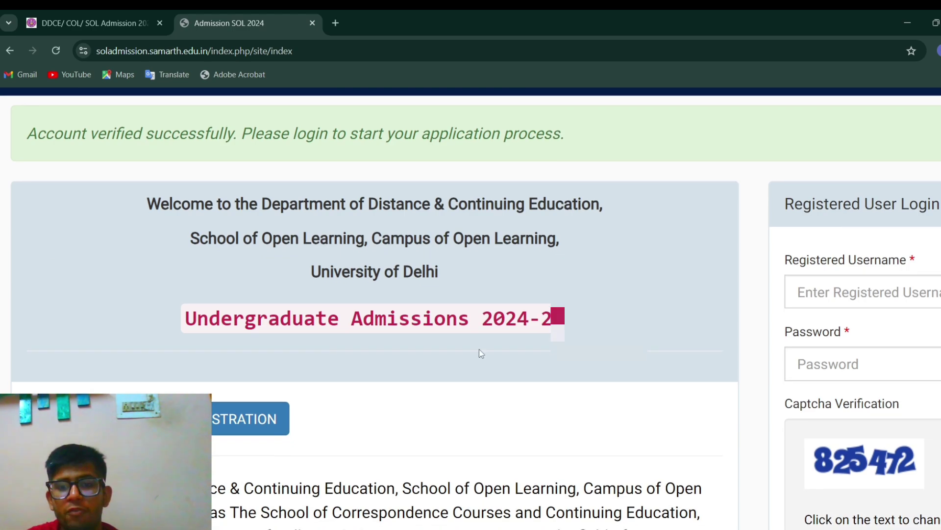
pyautogui.scroll(-3, 479, 351)
pyautogui.click(580, 298)
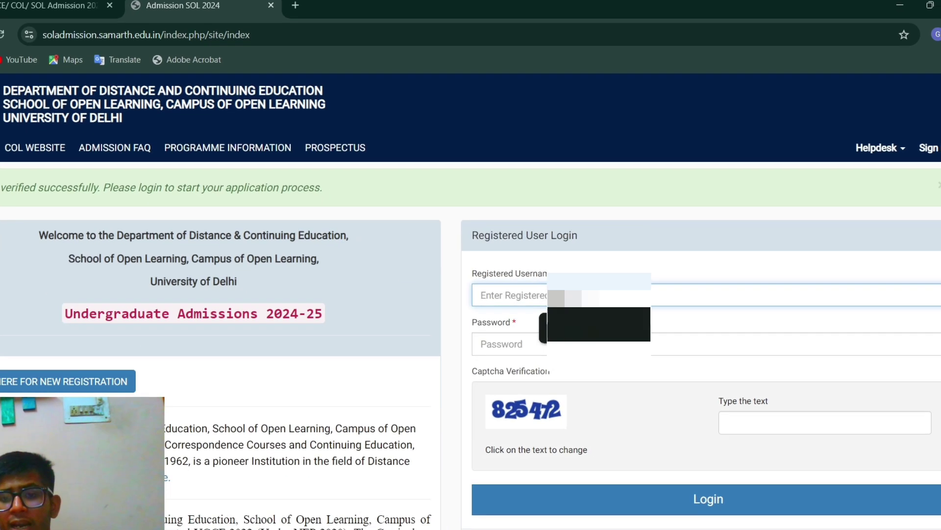
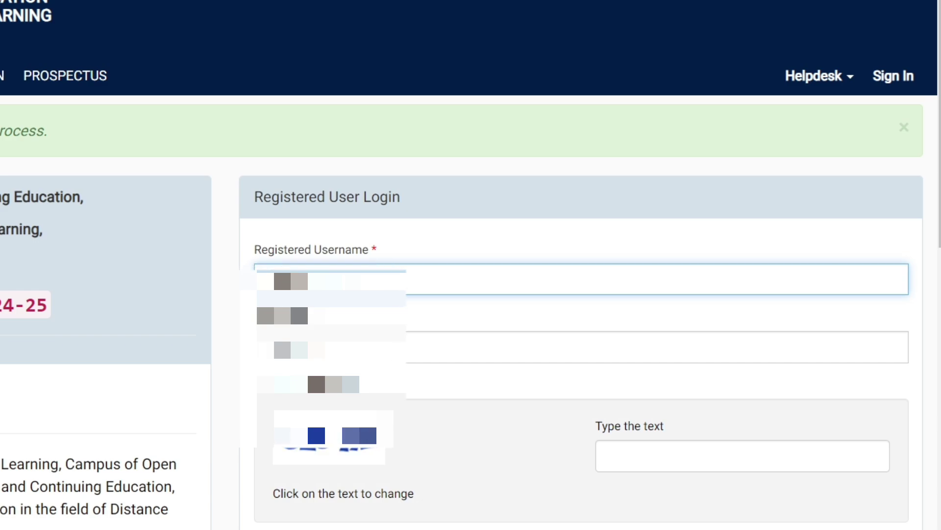
pyautogui.press('Tab')
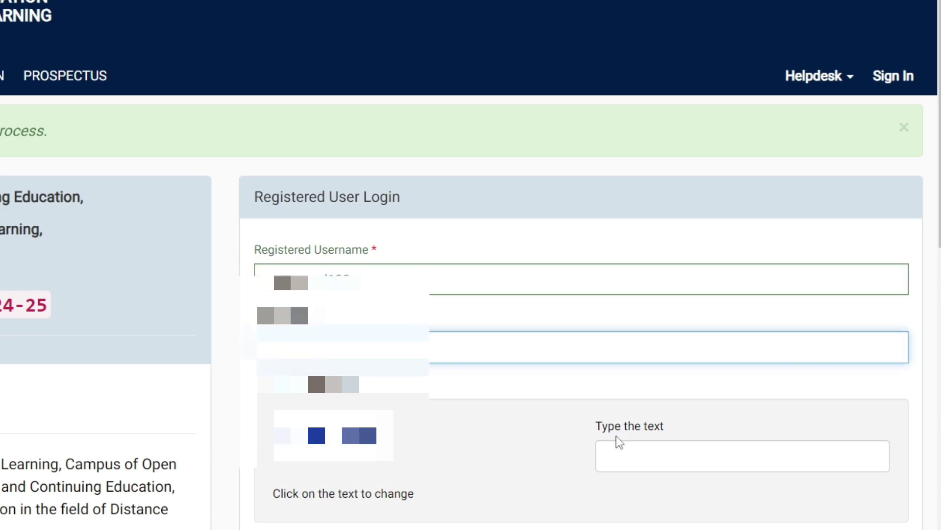
pyautogui.click(618, 449)
# Step: Enter the login captcha, sign in, and scroll through the undergraduate eligibility page to the application form
pyautogui.click(600, 459)
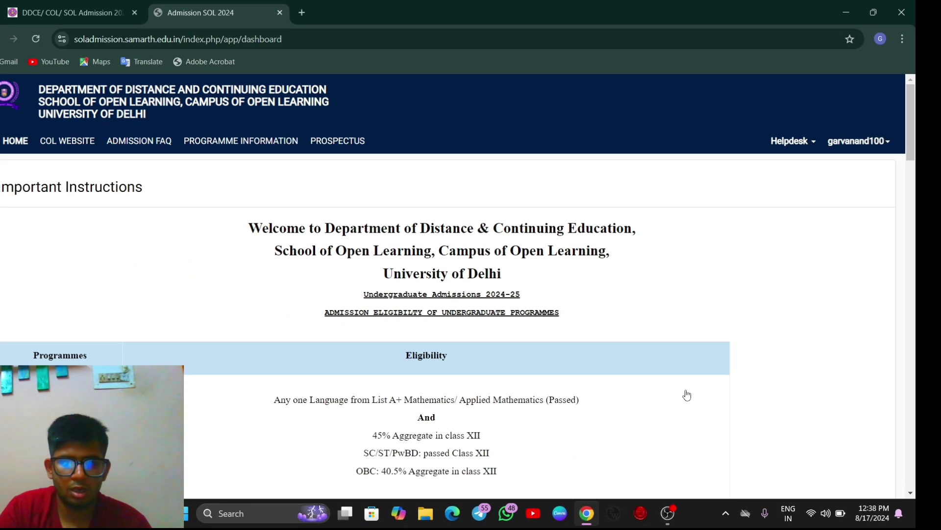
pyautogui.scroll(-1, 687, 395)
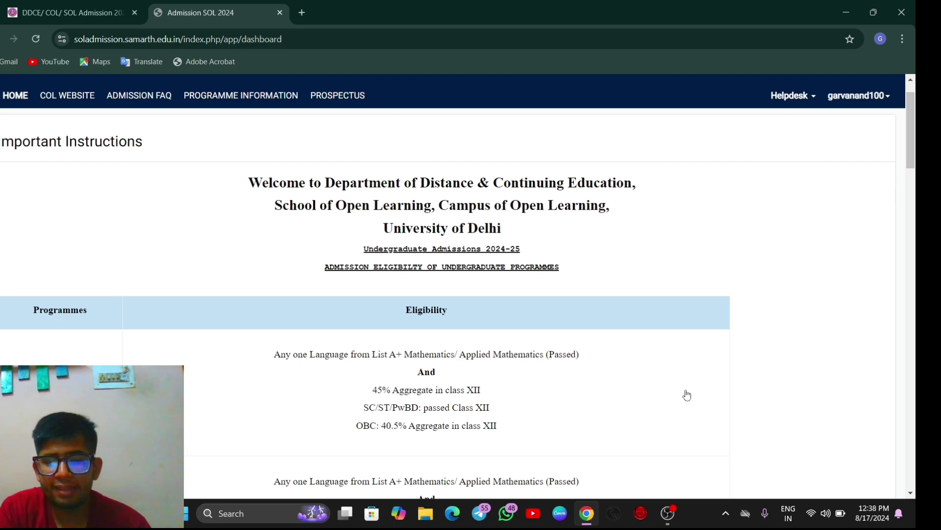
pyautogui.scroll(-2, 687, 395)
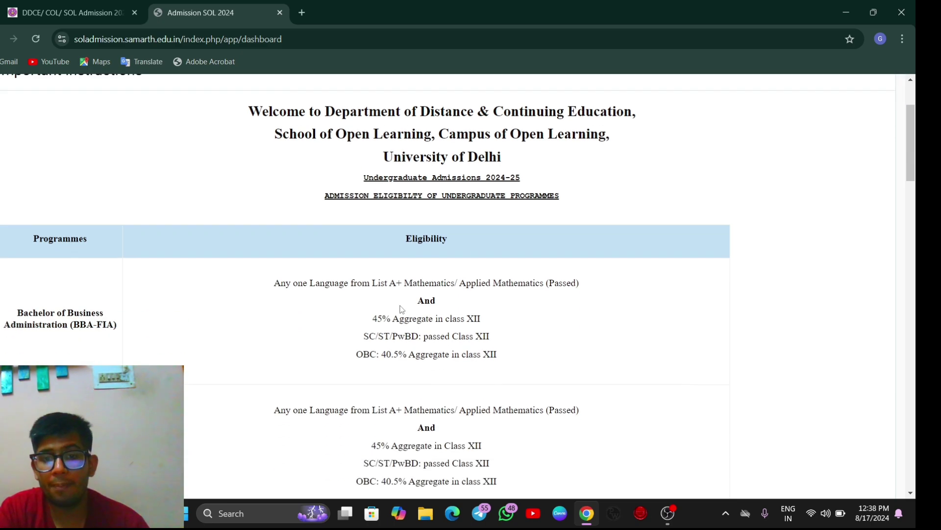
pyautogui.scroll(-8, 437, 283)
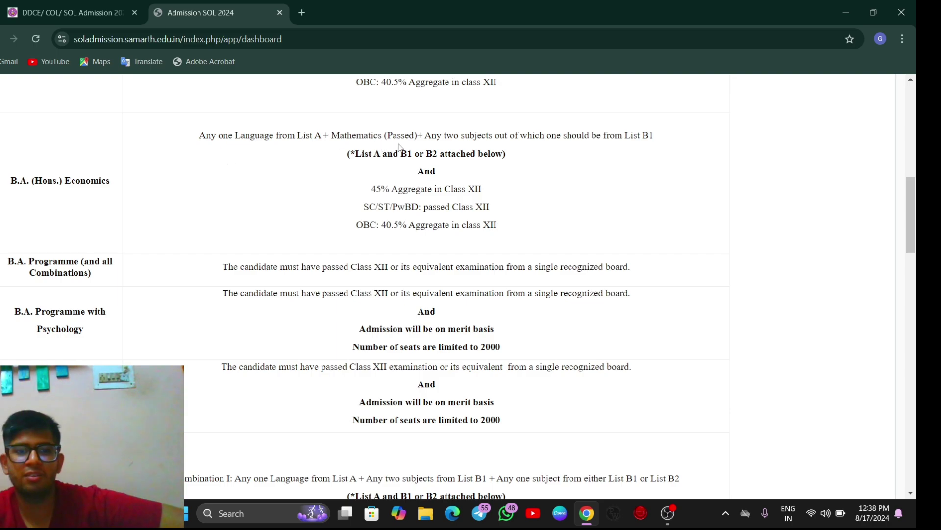
pyautogui.scroll(-12, 400, 147)
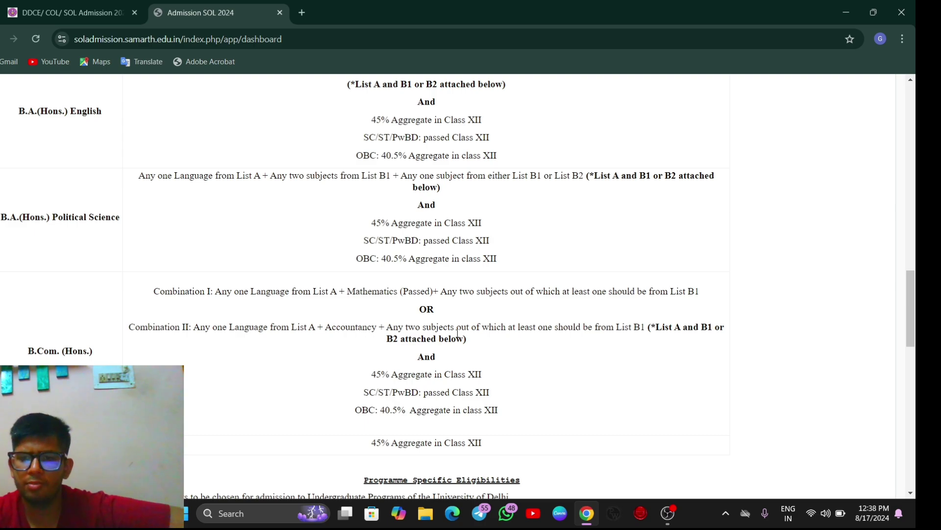
pyautogui.scroll(-1, 457, 334)
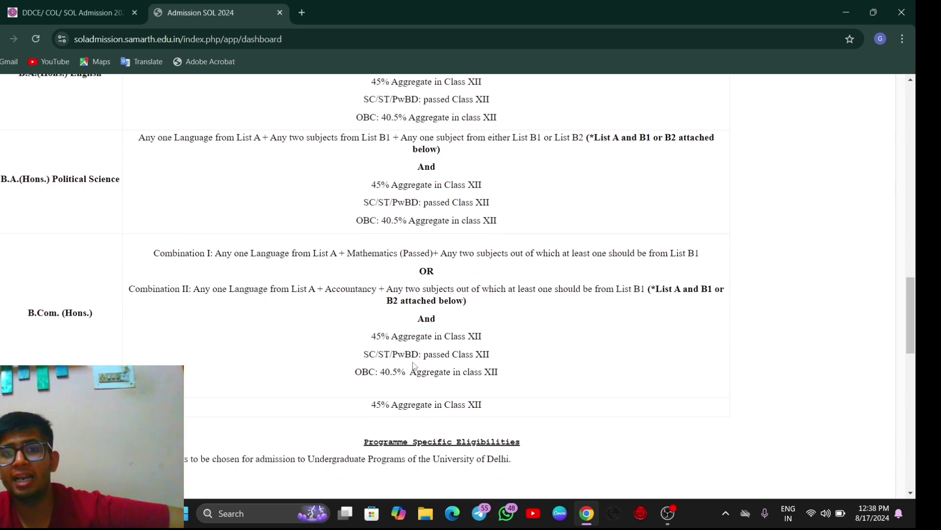
pyautogui.scroll(2, 414, 365)
pyautogui.scroll(-3, 414, 365)
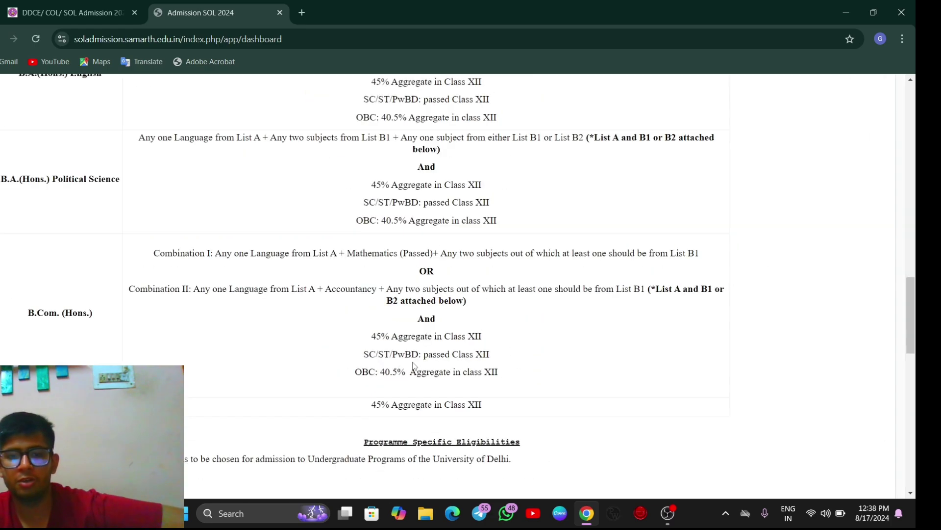
pyautogui.scroll(-10, 414, 366)
pyautogui.hotkey('ctrl', '-')
pyautogui.scroll(-5, 319, 178)
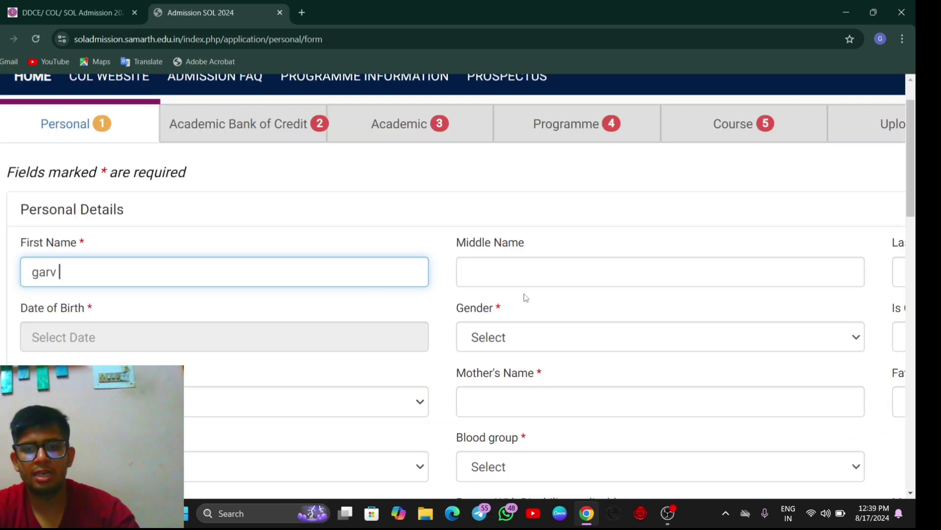
# Step: Enter the applicant's last name and set the date of birth to 30 May 2005
pyautogui.hscroll(4, 525, 298)
pyautogui.click(746, 271)
pyautogui.write('an')
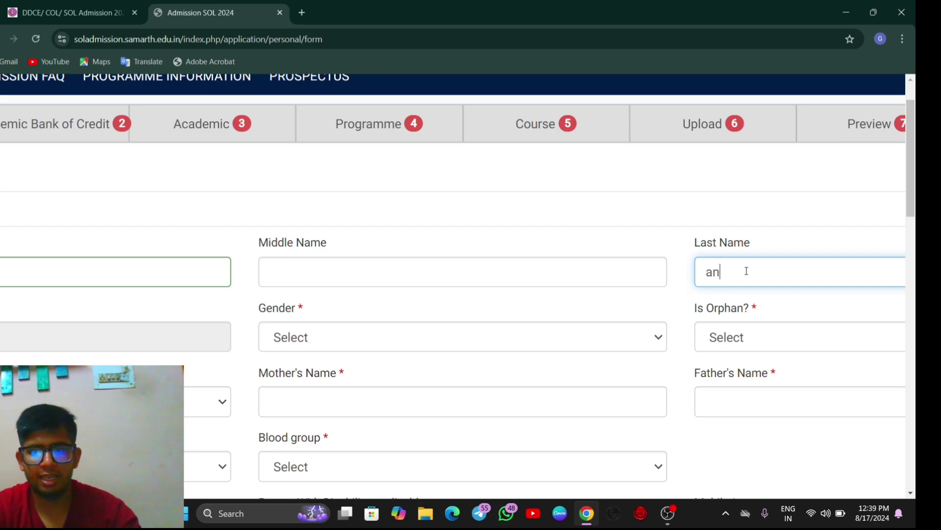
pyautogui.write('and')
pyautogui.scroll(-3, 746, 271)
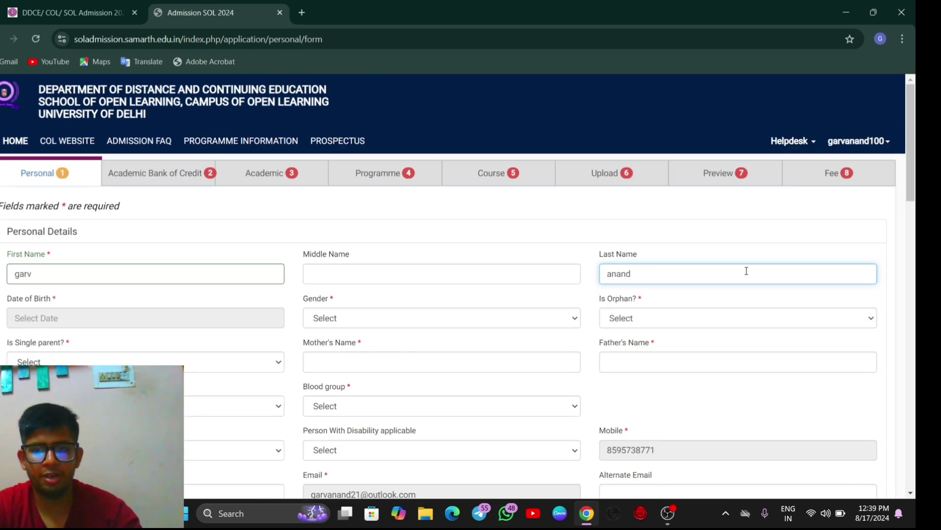
pyautogui.click(211, 322)
pyautogui.click(150, 343)
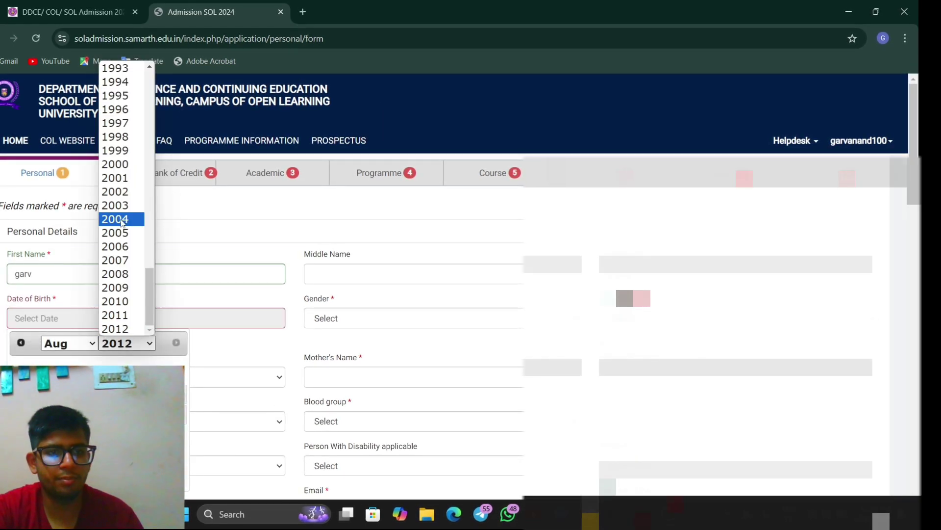
pyautogui.click(122, 233)
pyautogui.click(81, 344)
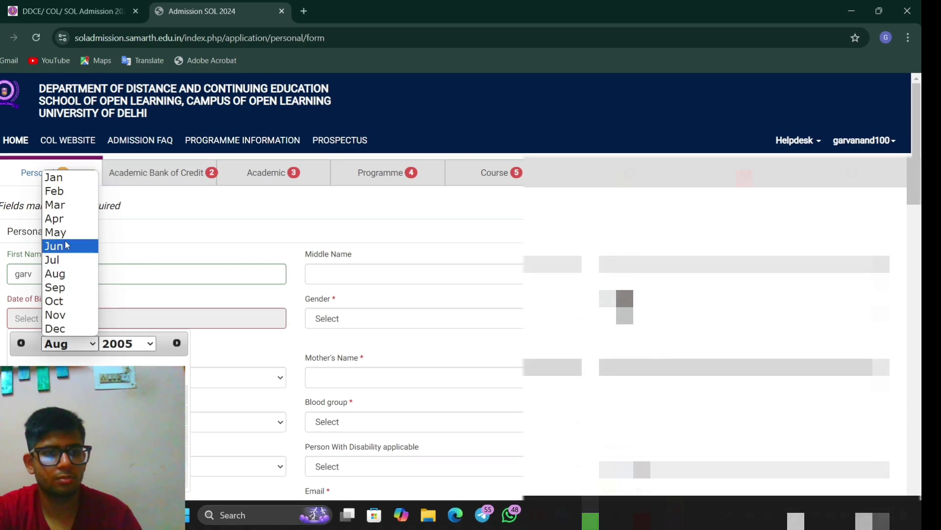
pyautogui.click(67, 245)
pyautogui.click(67, 344)
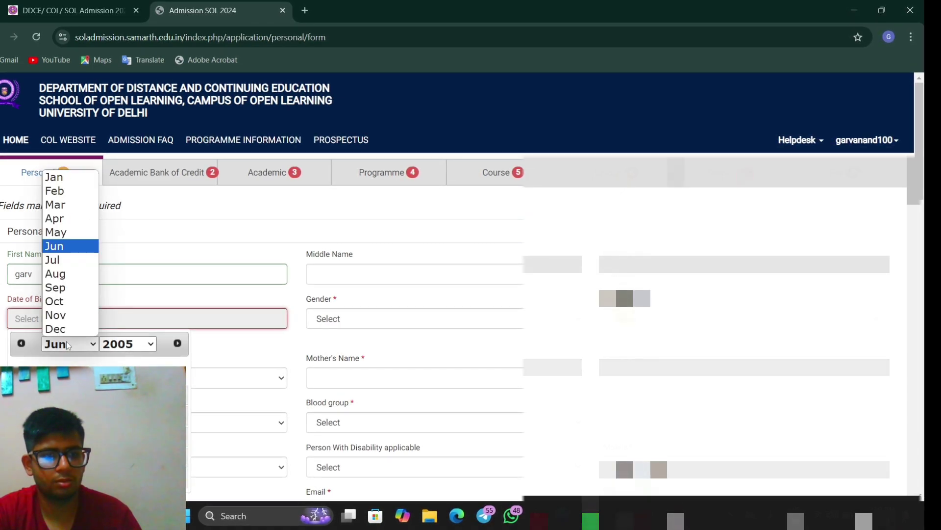
pyautogui.click(76, 233)
pyautogui.click(48, 478)
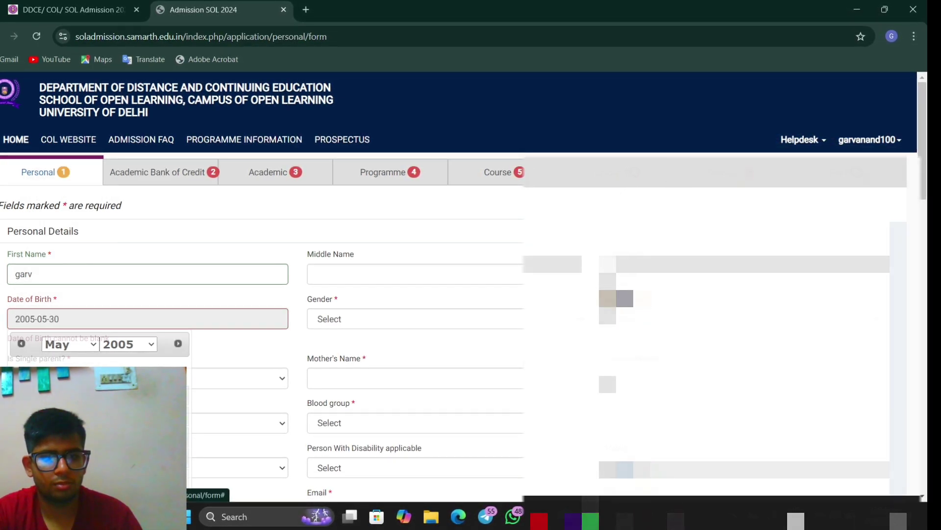
# Step: Set gender to Male, single parent to Yes, and enter the mother's name
pyautogui.click(434, 320)
pyautogui.click(417, 348)
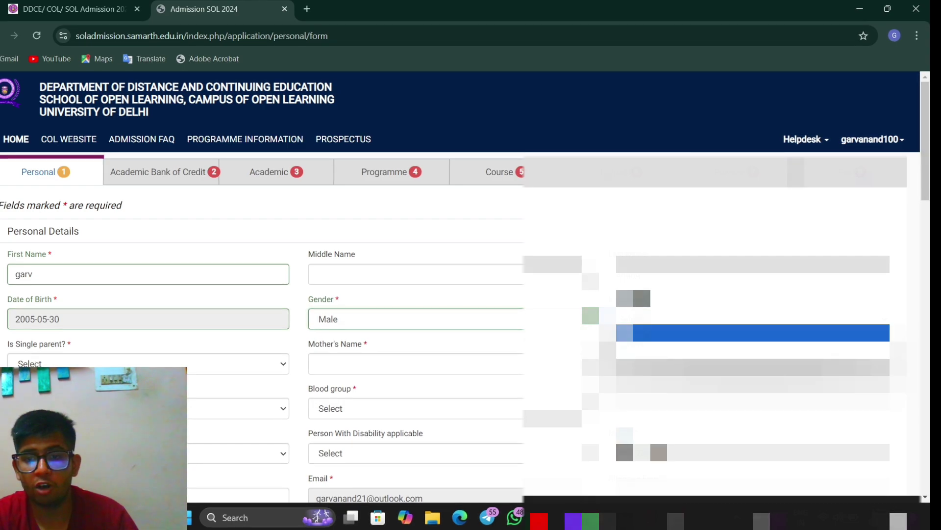
pyautogui.click(188, 365)
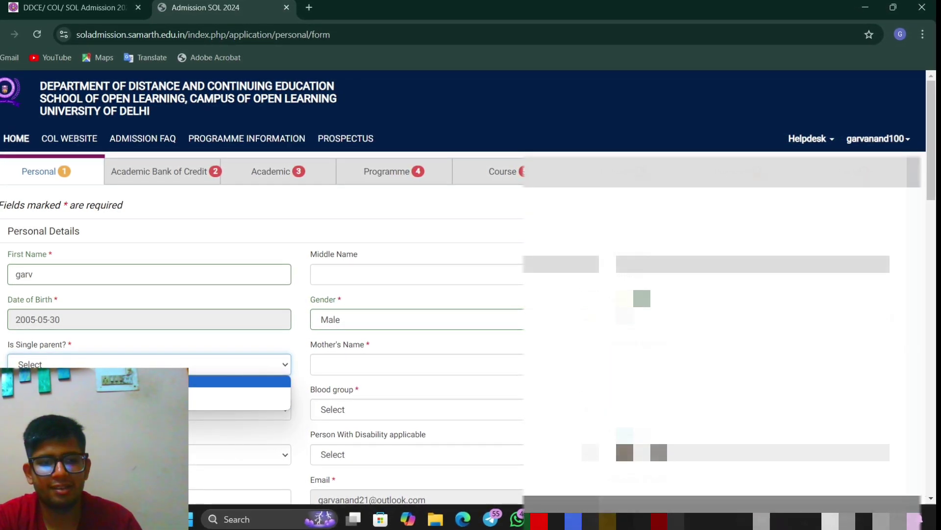
pyautogui.click(235, 393)
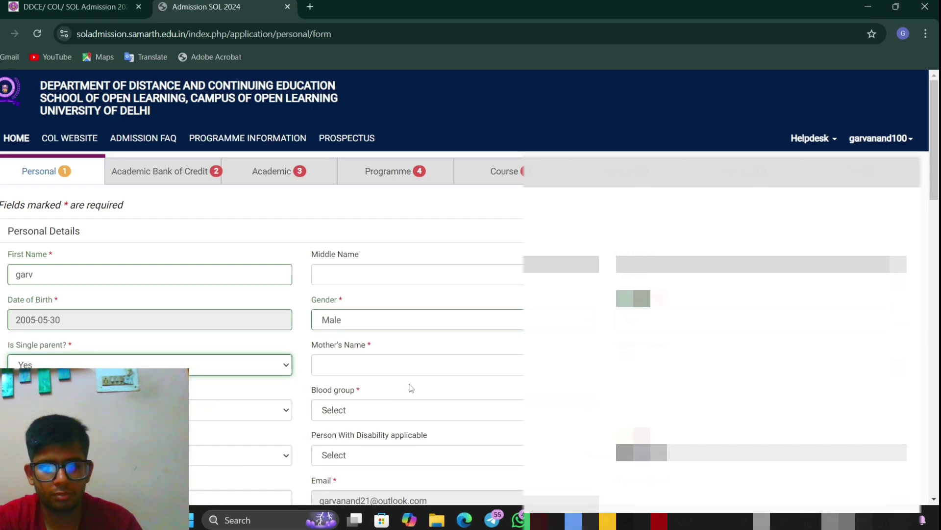
pyautogui.click(424, 358)
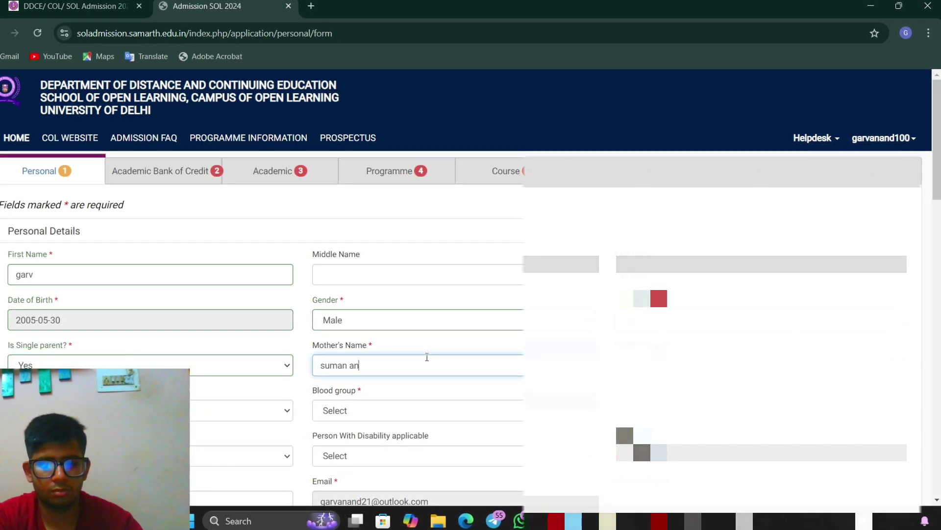
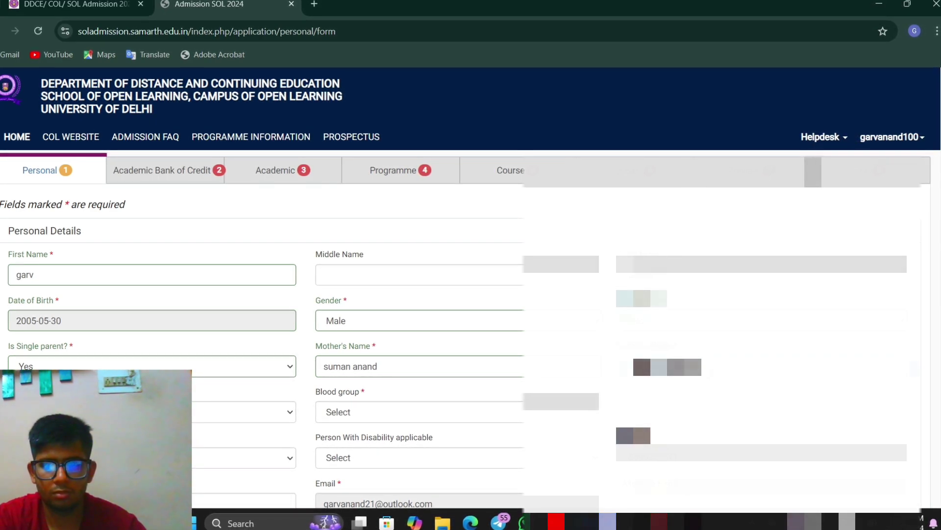
pyautogui.scroll(-1, 471, 294)
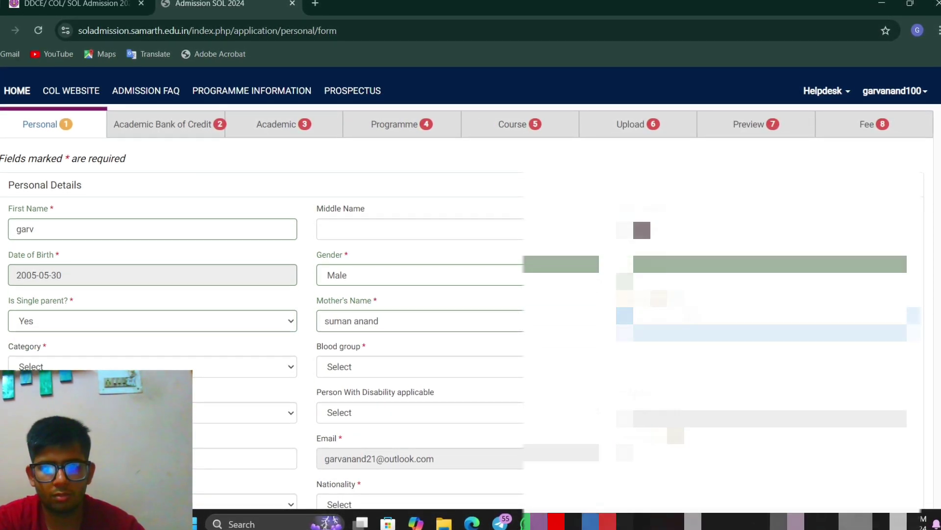
# Step: Set category Unreserved (UR), blood group B+, marital status Single, and disability No
pyautogui.click(208, 365)
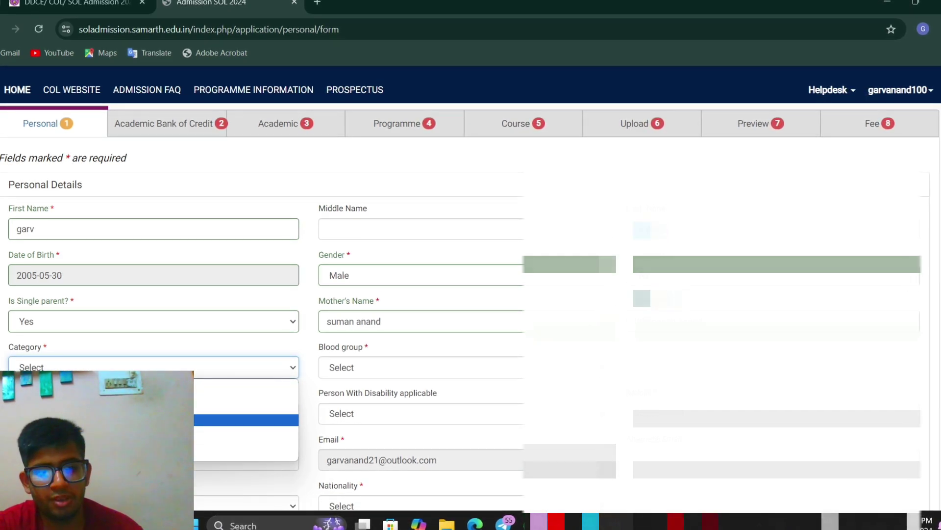
pyautogui.click(147, 398)
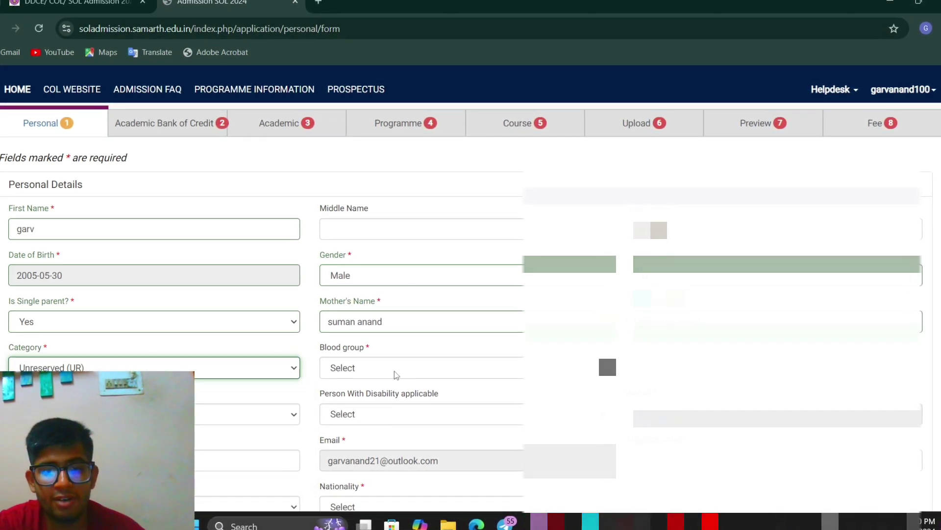
pyautogui.click(394, 371)
pyautogui.click(387, 444)
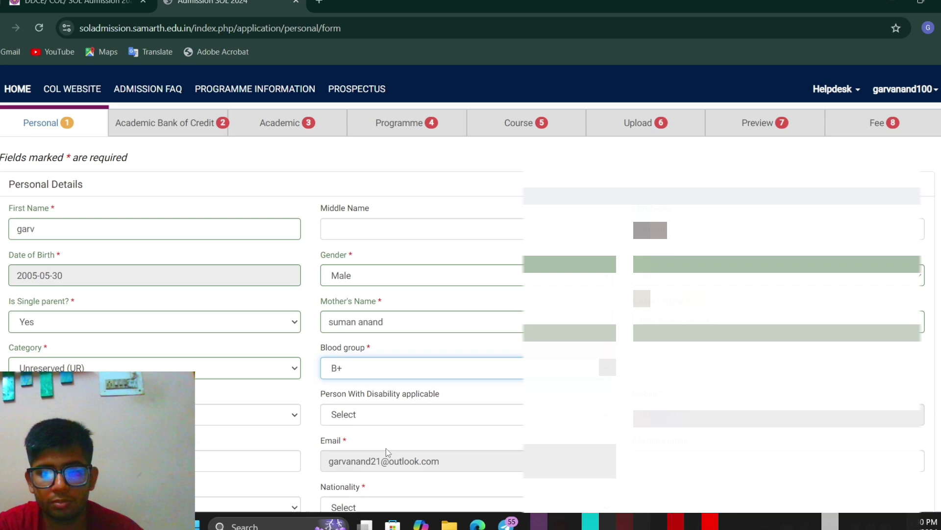
pyautogui.click(297, 415)
pyautogui.click(274, 444)
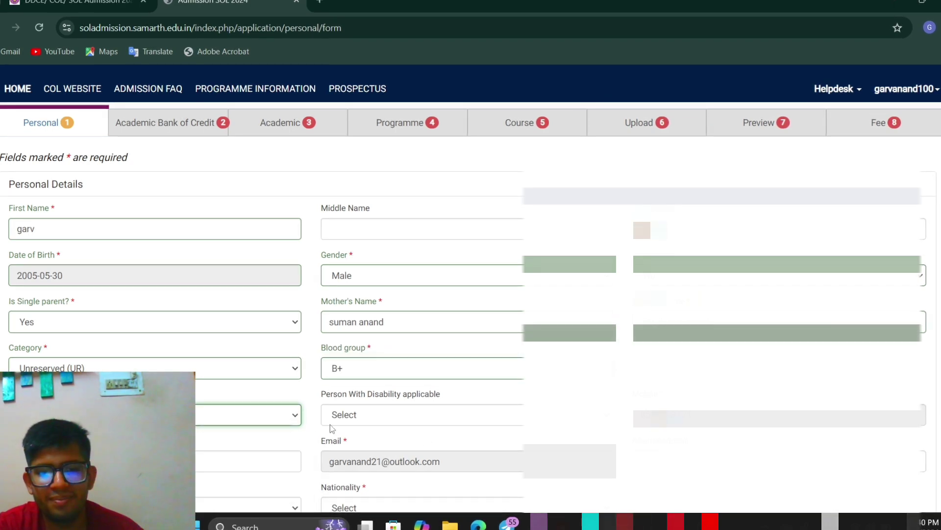
pyautogui.click(361, 417)
pyautogui.click(368, 443)
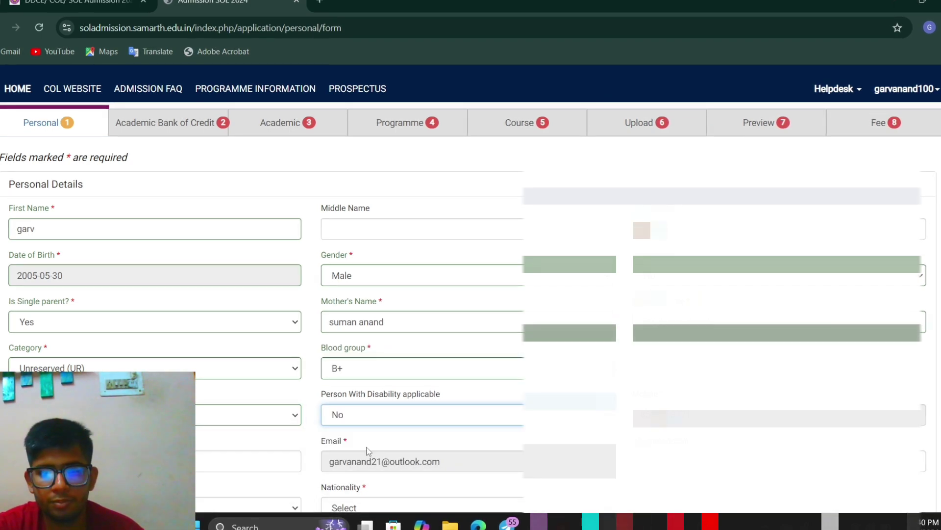
pyautogui.scroll(-1, 280, 441)
# Step: Go to the alternate mobile number field and bring up the ward quota choices
pyautogui.click(227, 412)
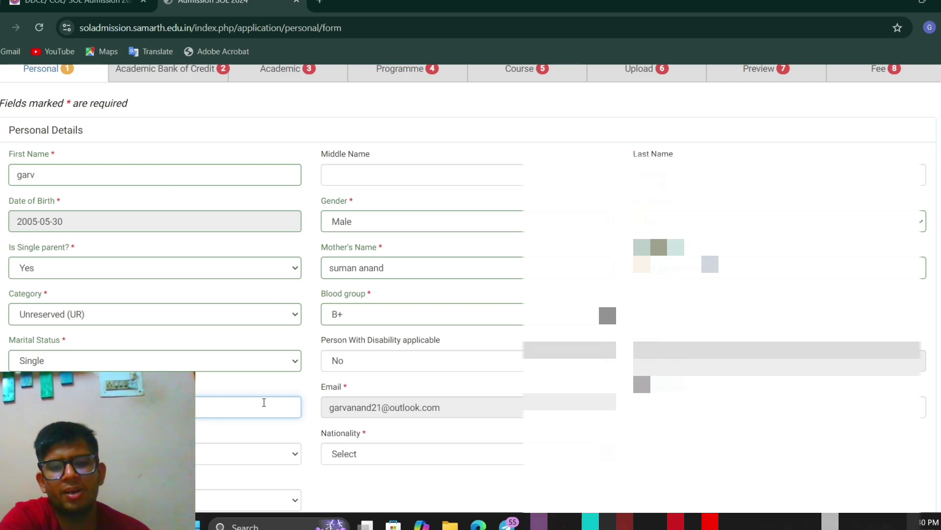
pyautogui.scroll(-1, 64, 294)
pyautogui.scroll(3, 68, 319)
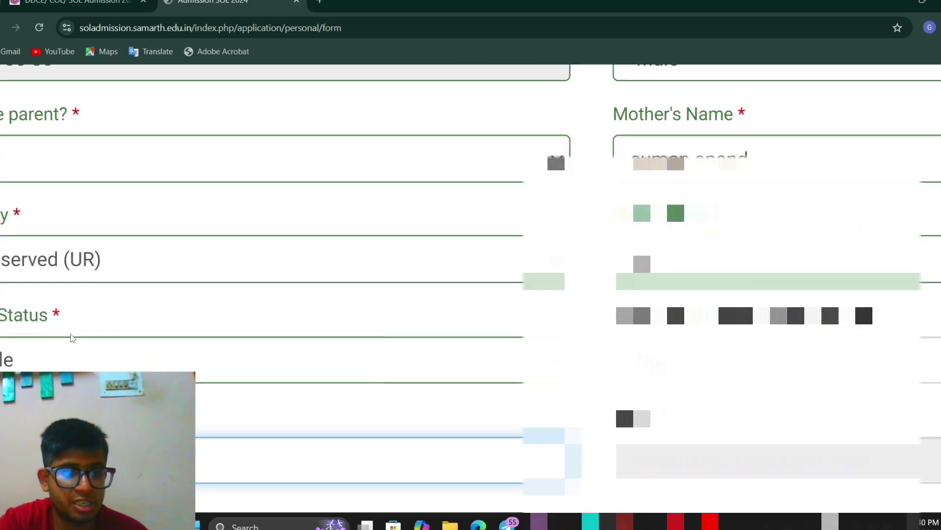
pyautogui.scroll(-1, 98, 319)
pyautogui.scroll(-3, 245, 328)
pyautogui.scroll(3, 383, 361)
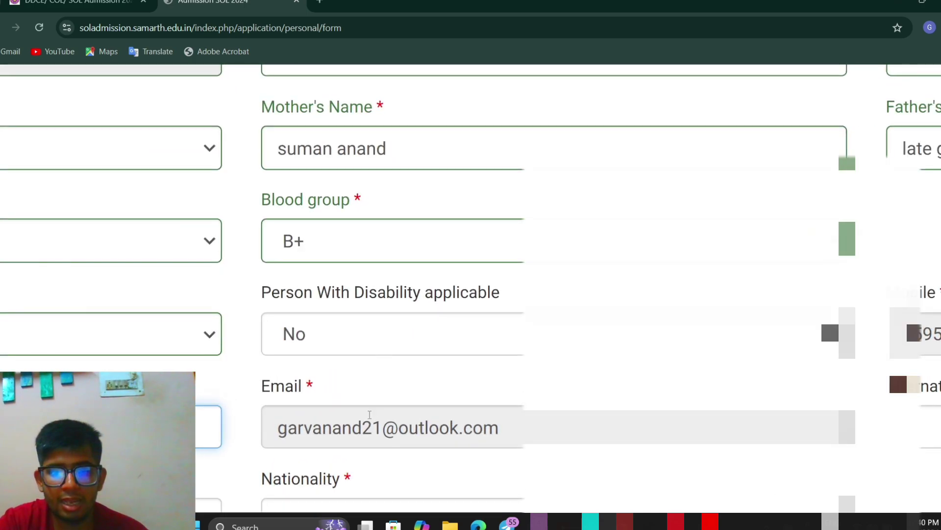
pyautogui.scroll(-3, 368, 432)
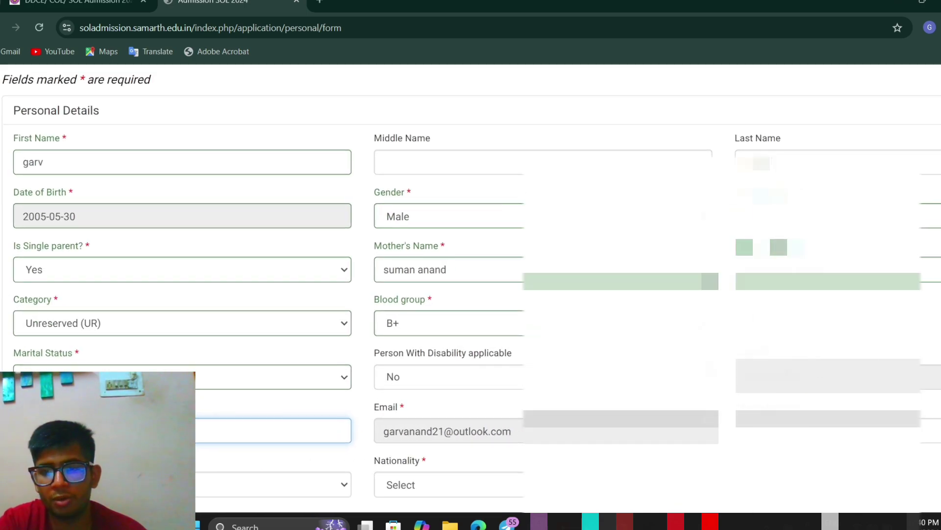
pyautogui.scroll(-1, 508, 410)
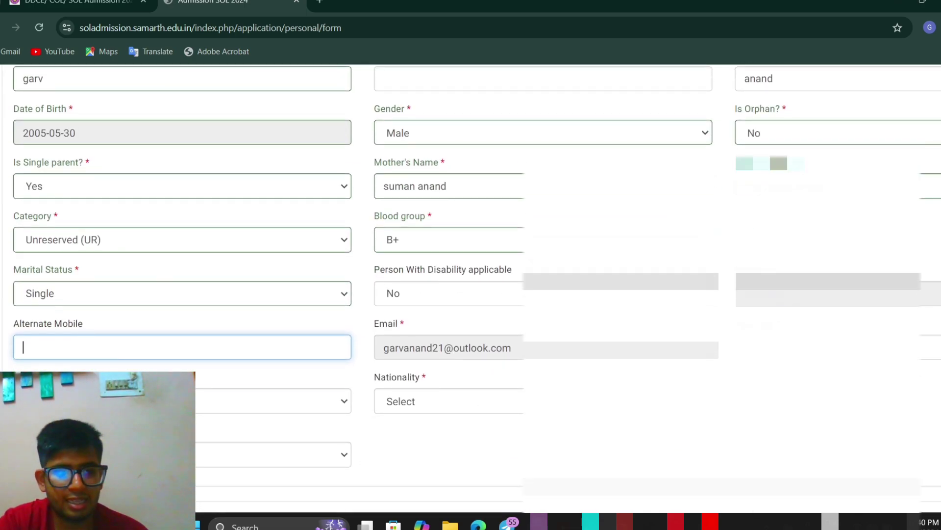
pyautogui.press('Tab')
pyautogui.hotkey('alt', 'Down')
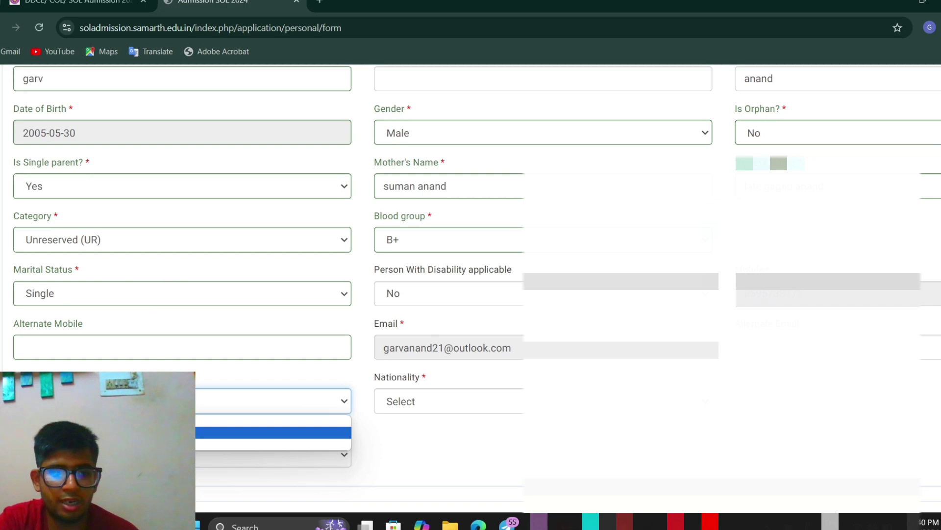
# Step: Set nationality to India and answer No to being a DDCE/COL/SOL employee
pyautogui.click(426, 401)
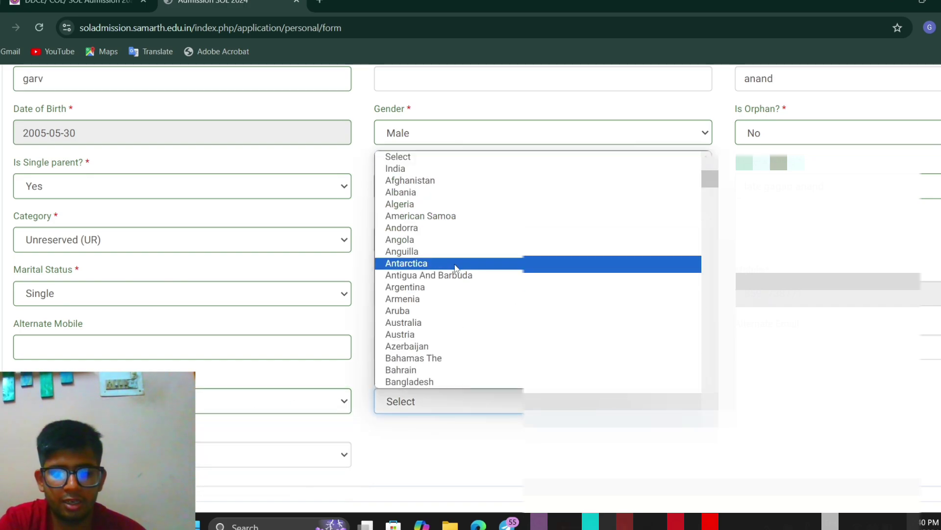
pyautogui.click(407, 169)
pyautogui.scroll(-2, 211, 358)
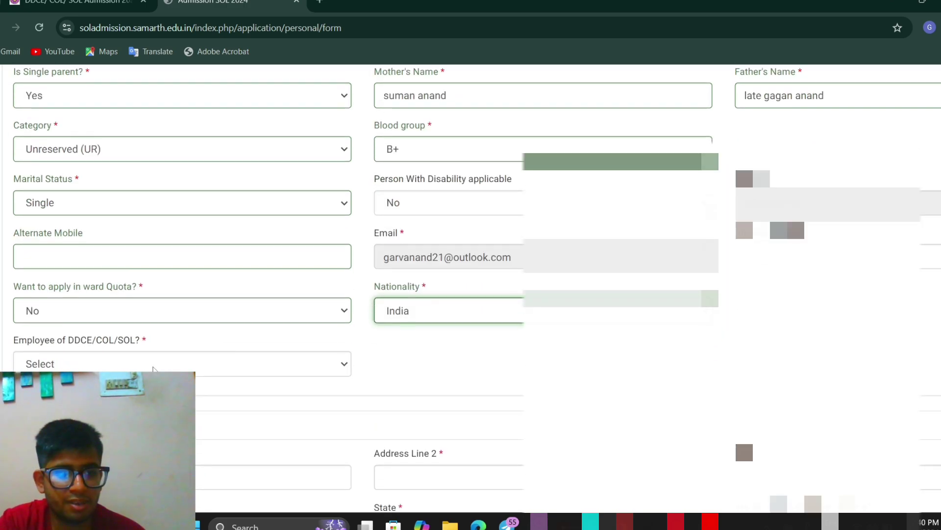
pyautogui.click(154, 369)
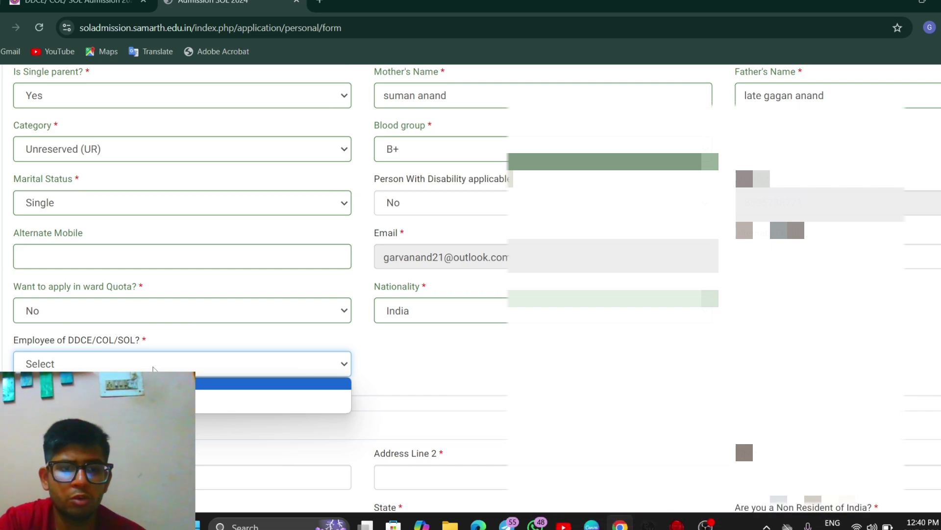
pyautogui.click(162, 401)
pyautogui.scroll(-1, 162, 401)
pyautogui.click(162, 425)
pyautogui.scroll(-1, 162, 425)
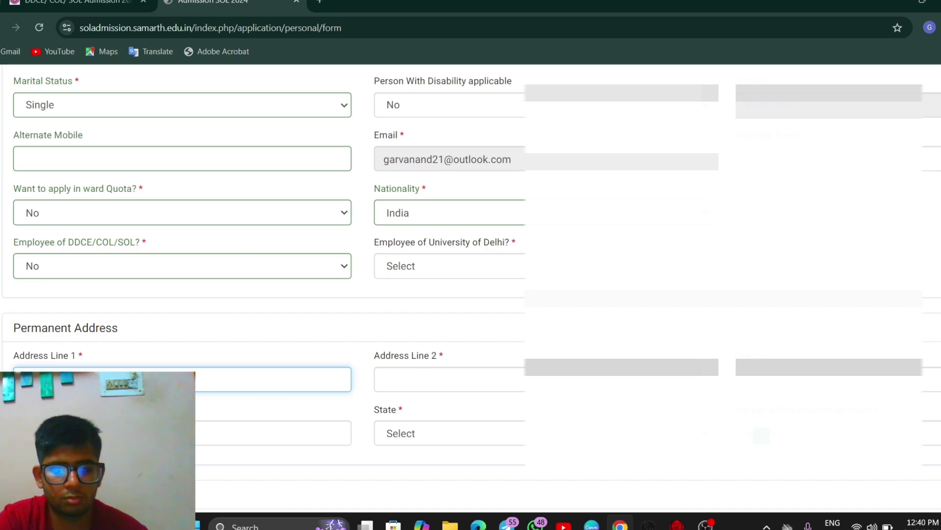
# Step: Enter 'new delhi' as permanent Address Line 2 and 'delhi' as the city
pyautogui.click(423, 387)
pyautogui.write('n')
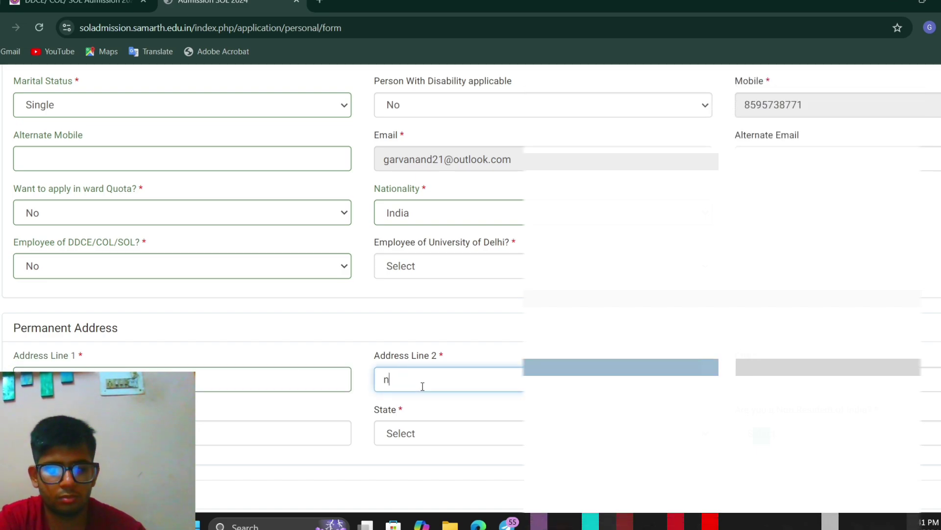
pyautogui.write('ew delhi')
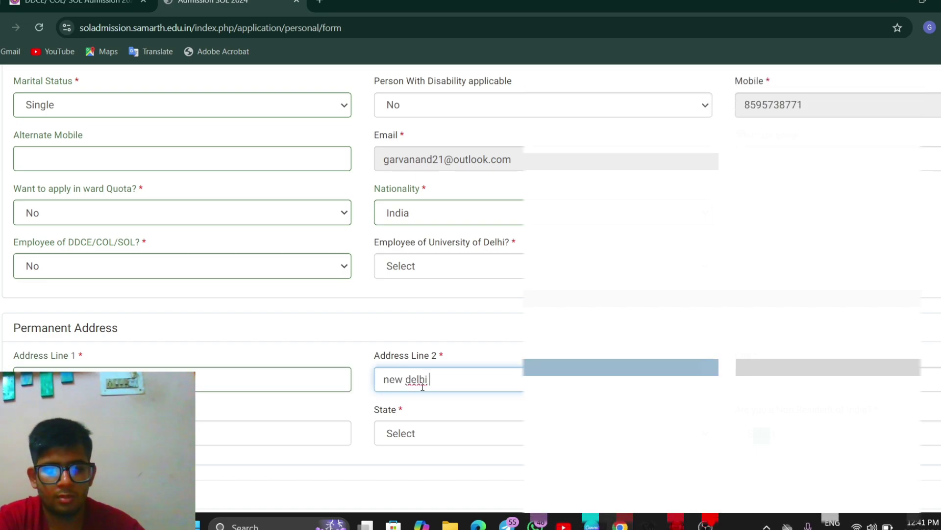
pyautogui.click(226, 443)
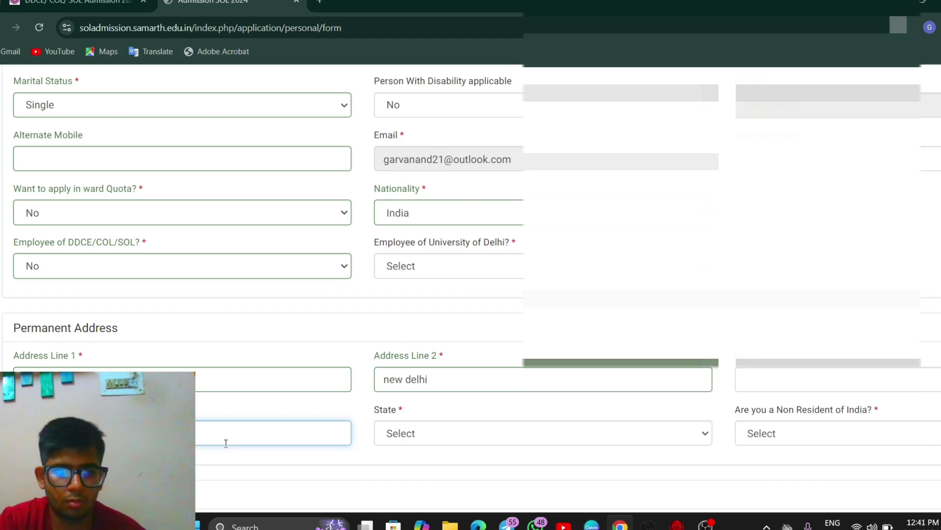
pyautogui.click(847, 375)
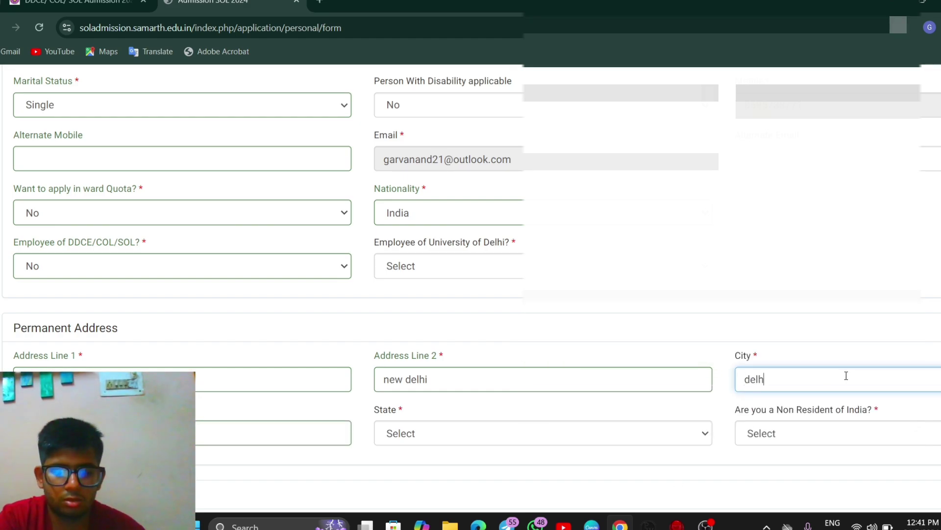
pyautogui.scroll(-2, 311, 263)
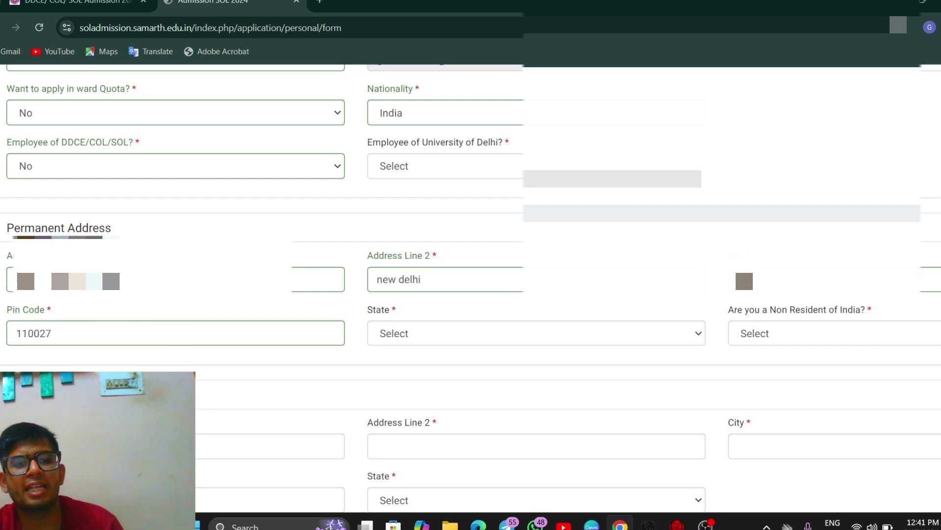
pyautogui.hotkey('ctrl', '+')
pyautogui.hotkey('ctrl', '+')
pyautogui.hotkey('ctrl', '+')
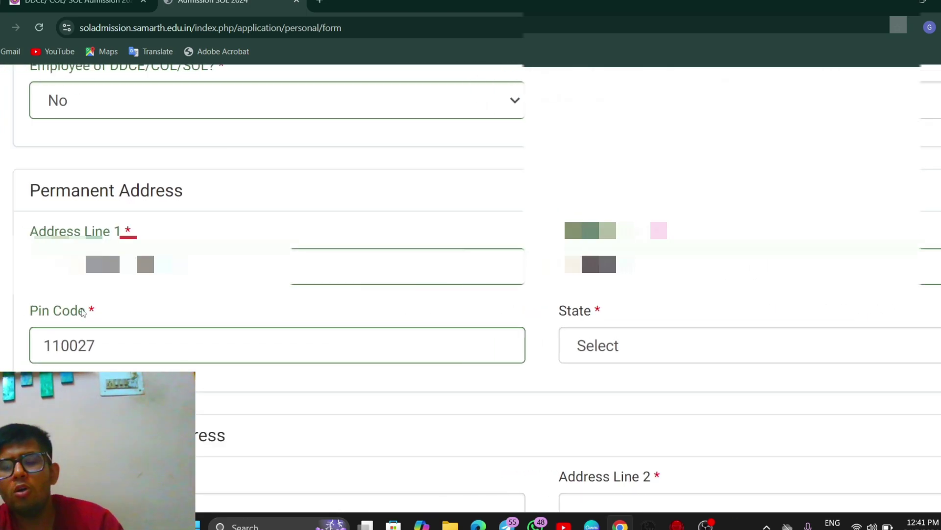
pyautogui.hotkey('ctrl', '-')
pyautogui.hotkey('ctrl', '-')
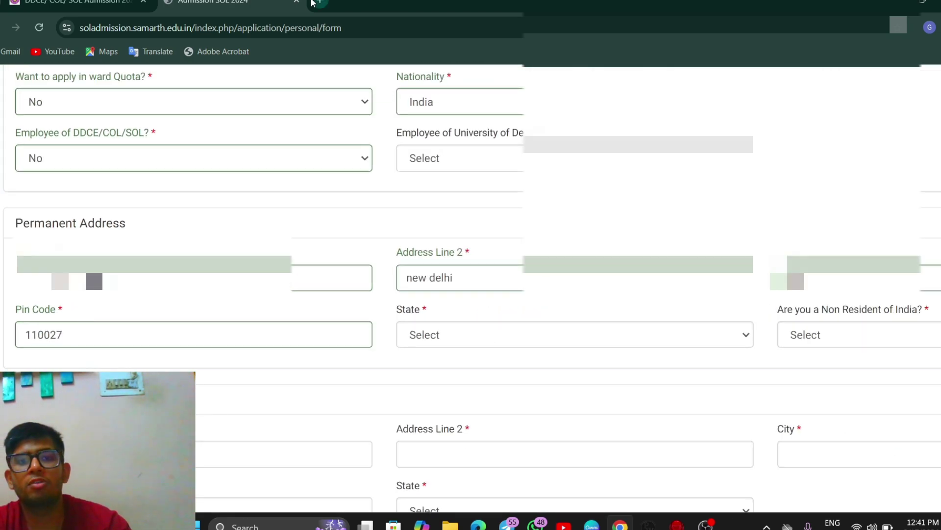
# Step: Search Google in a new tab for the Karol Bagh pin code
pyautogui.click(319, 2)
pyautogui.click(290, 30)
pyautogui.write('karol ')
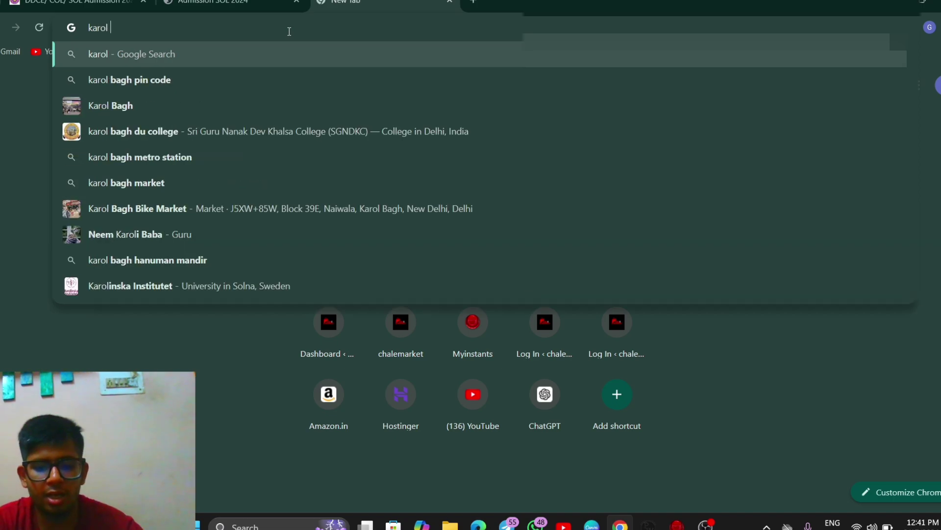
pyautogui.write('bagh pin')
pyautogui.write('code')
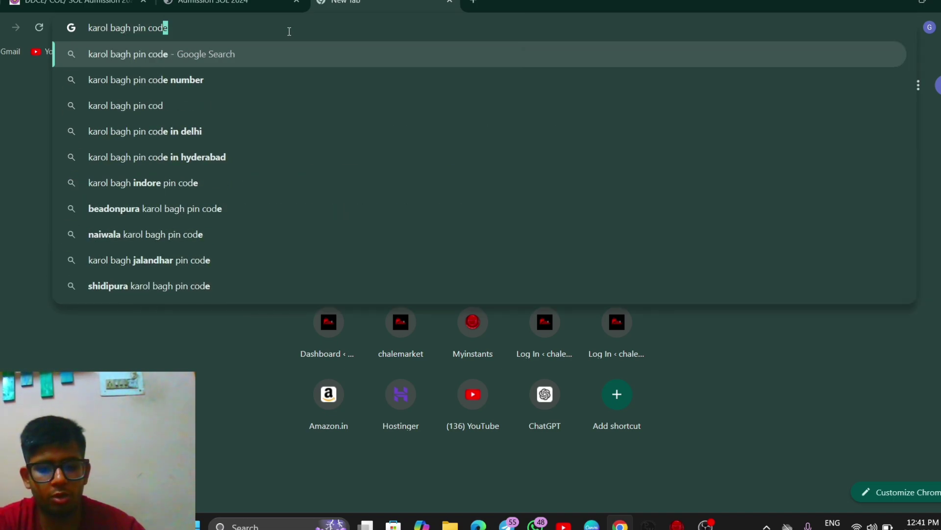
pyautogui.press('Return')
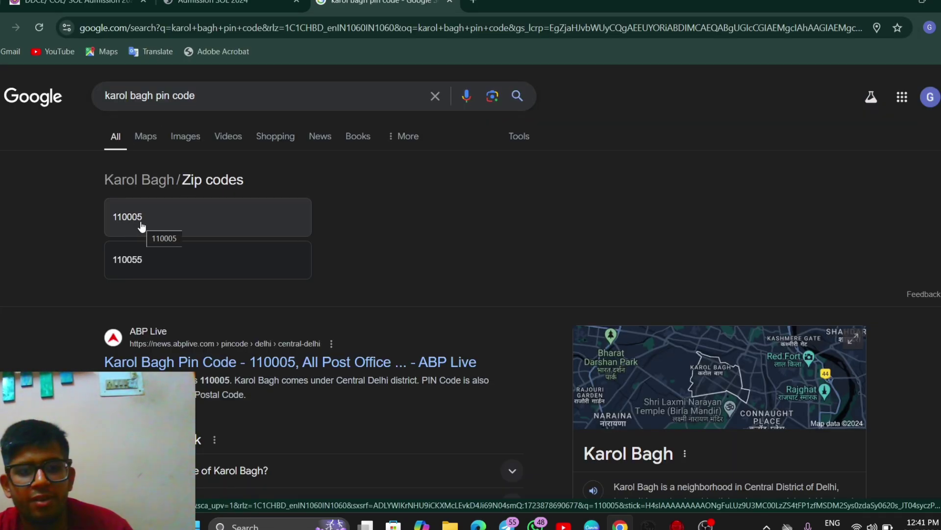
pyautogui.click(452, 2)
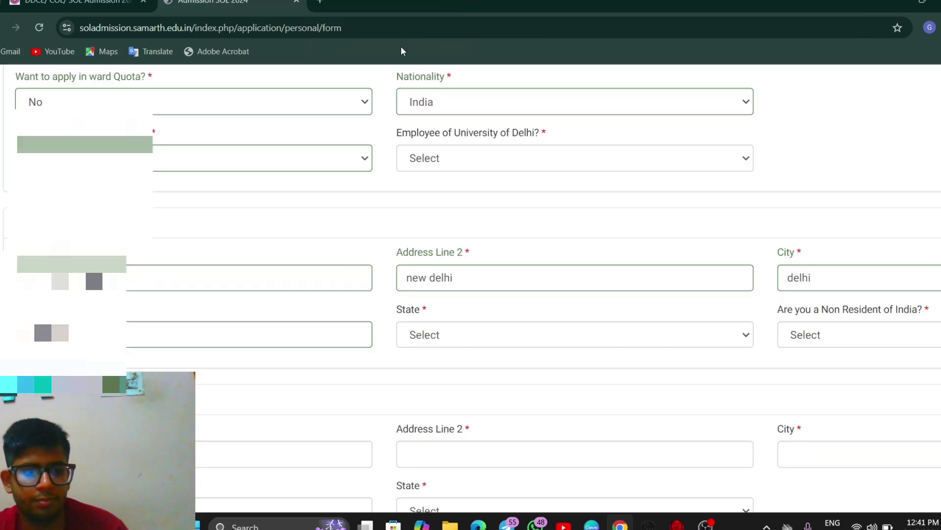
pyautogui.scroll(-2, 392, 250)
pyautogui.click(441, 241)
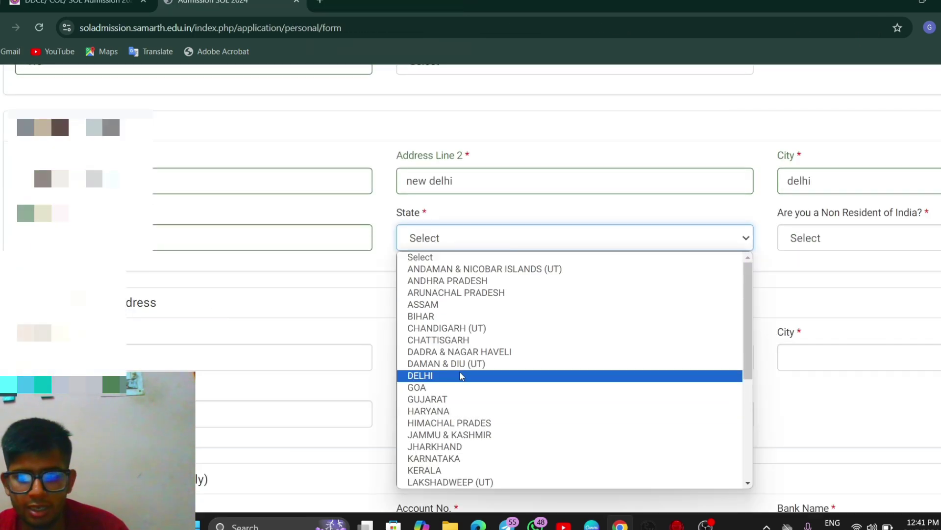
pyautogui.click(422, 376)
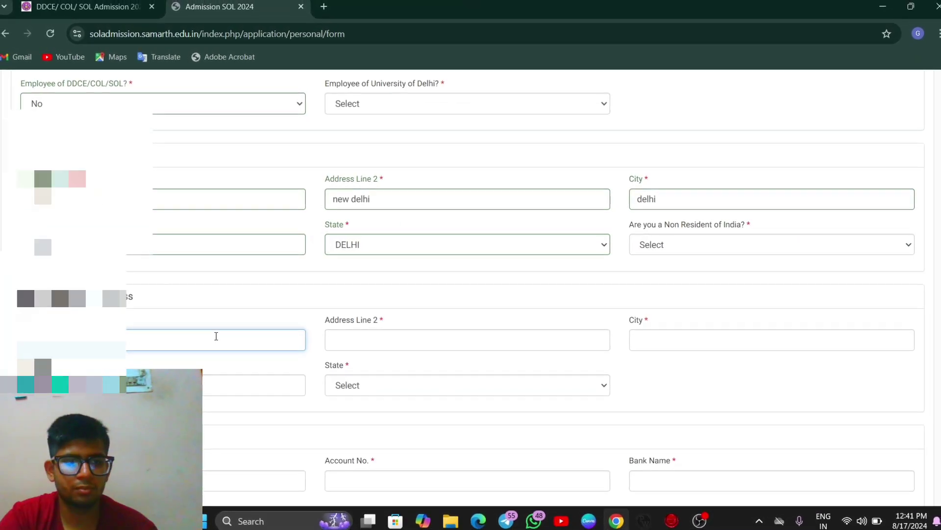
pyautogui.click(214, 336)
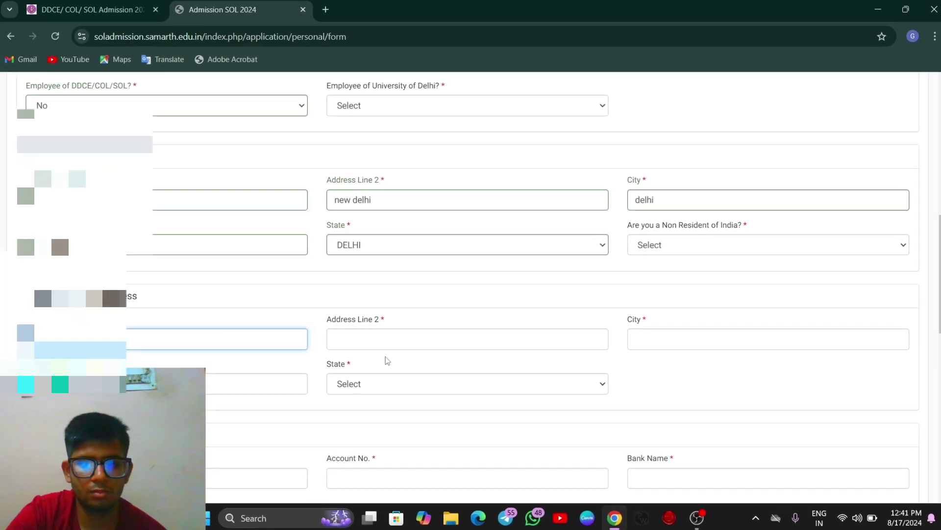
pyautogui.click(385, 343)
pyautogui.write('new delhi')
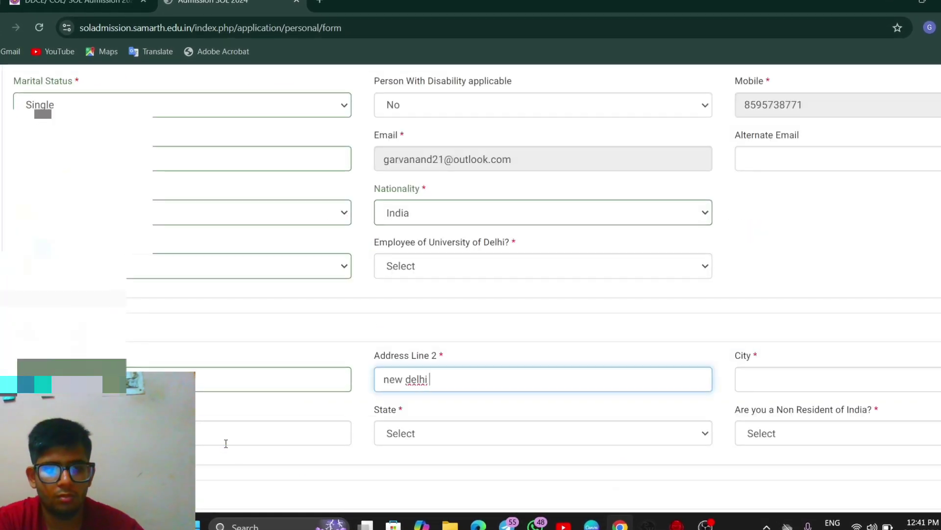
pyautogui.click(225, 443)
pyautogui.click(846, 376)
pyautogui.write('delhi')
pyautogui.scroll(-2, 832, 372)
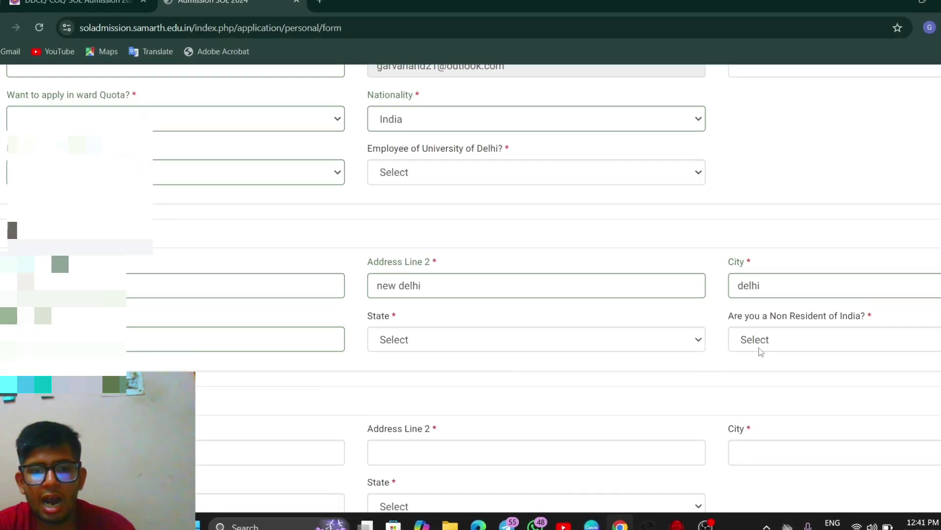
pyautogui.keyDown('ctrl'); pyautogui.scroll(2, 89, 207); pyautogui.keyUp('ctrl')
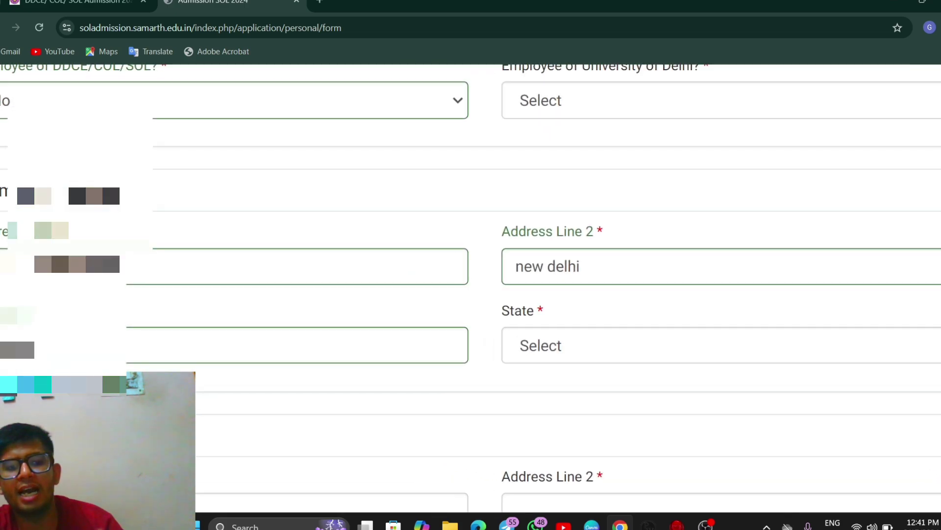
pyautogui.keyDown('ctrl'); pyautogui.scroll(-2, 90, 207); pyautogui.keyUp('ctrl')
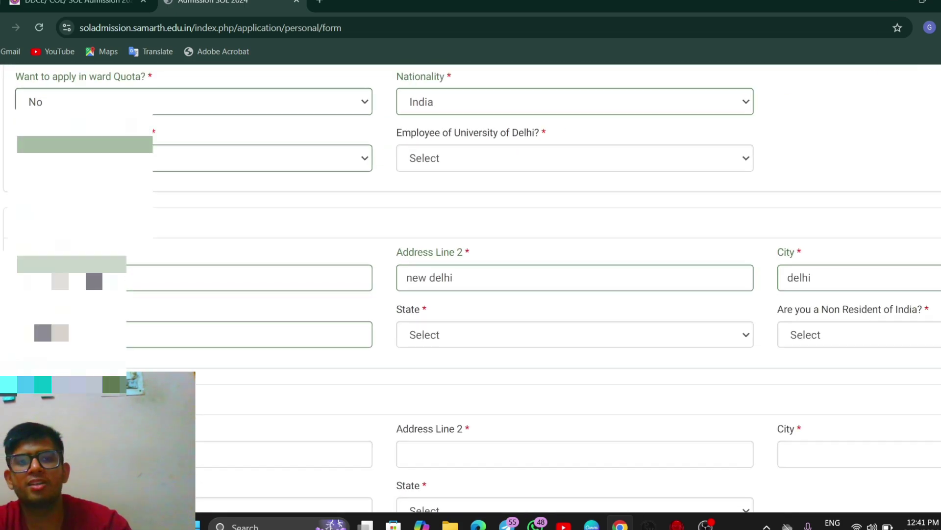
pyautogui.click(317, 3)
pyautogui.click(289, 30)
pyautogui.write('ka')
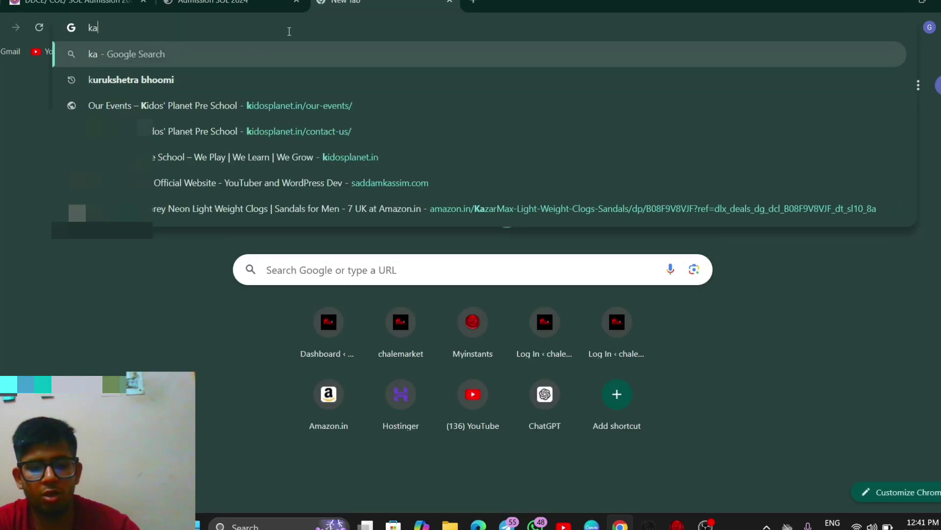
pyautogui.write('rol bagh pin code')
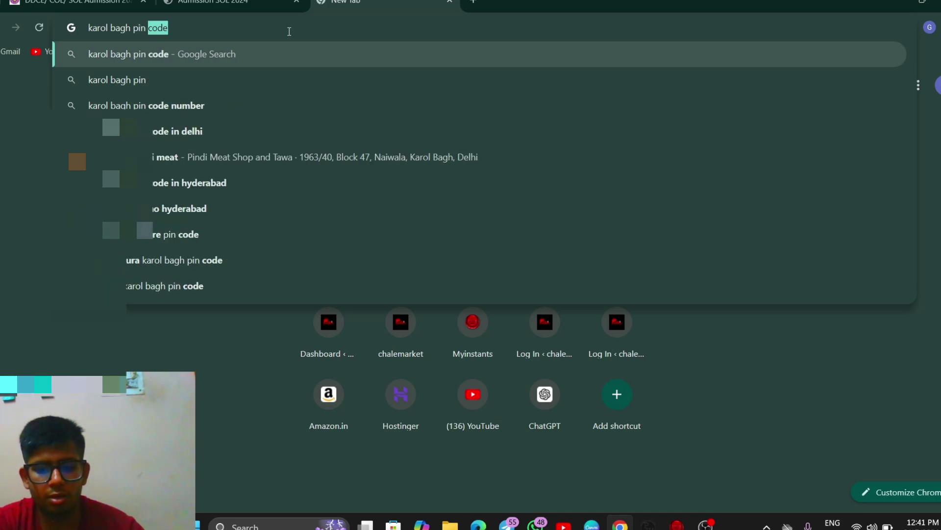
pyautogui.press('Return')
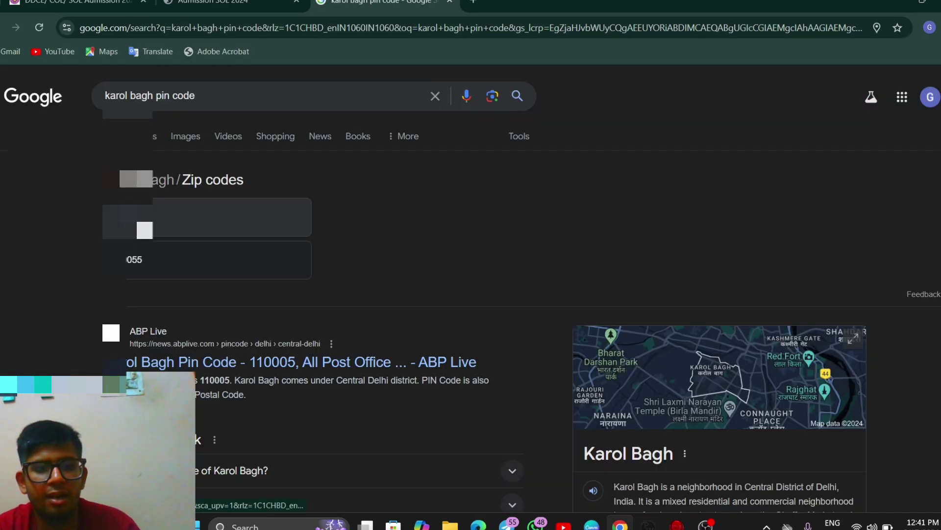
# Step: Back on the form, set the permanent address state to DELHI
pyautogui.click(450, 1)
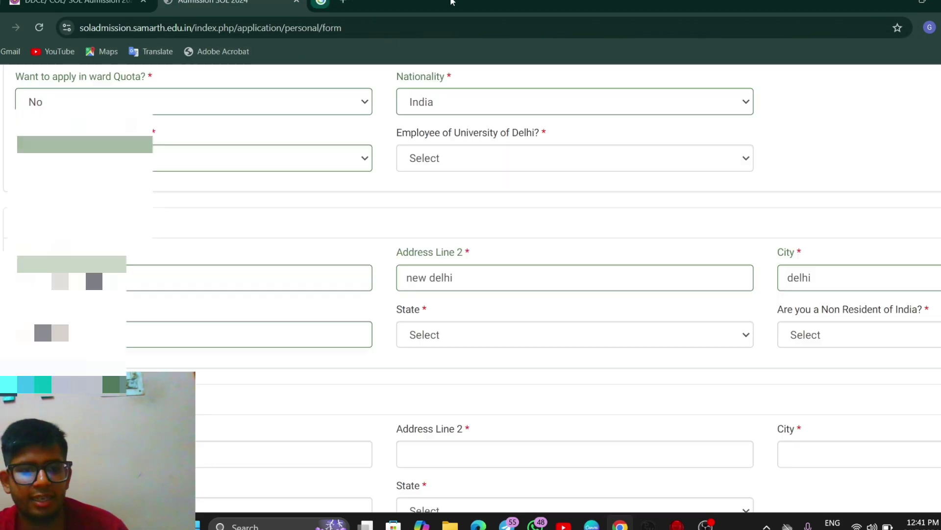
pyautogui.click(440, 242)
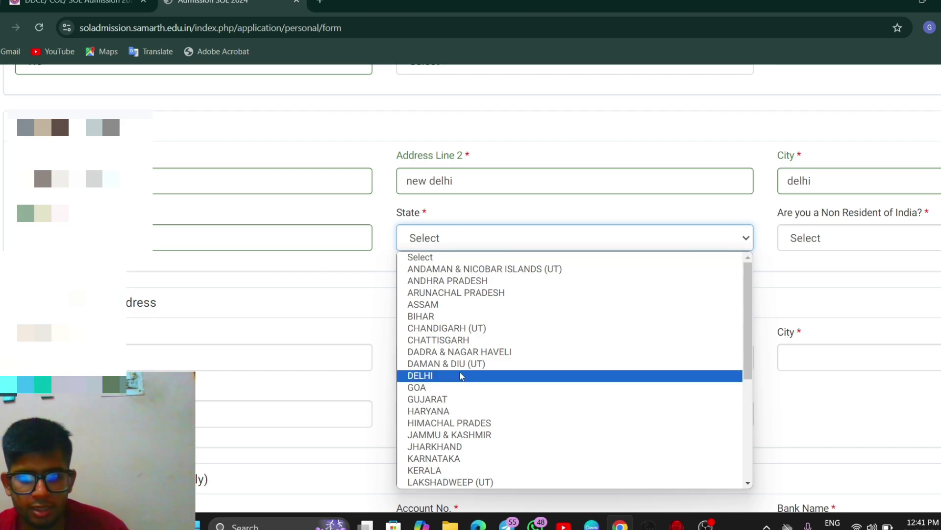
pyautogui.click(666, 377)
pyautogui.scroll(-1, 410, 340)
pyautogui.scroll(-1, 326, 343)
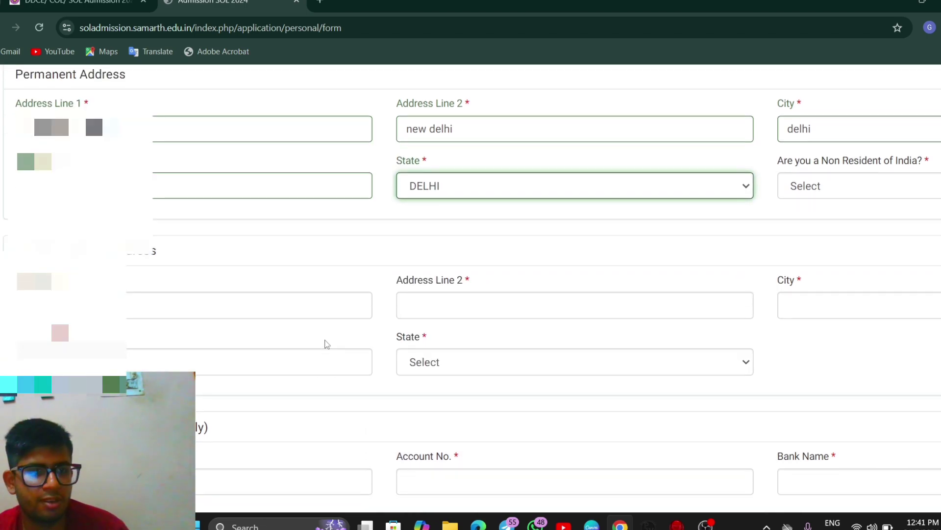
pyautogui.hotkey('ctrl', '-')
# Step: Fill the correspondence address with Address Line 2 'new delhi', city 'delhi', state DELHI
pyautogui.click(210, 338)
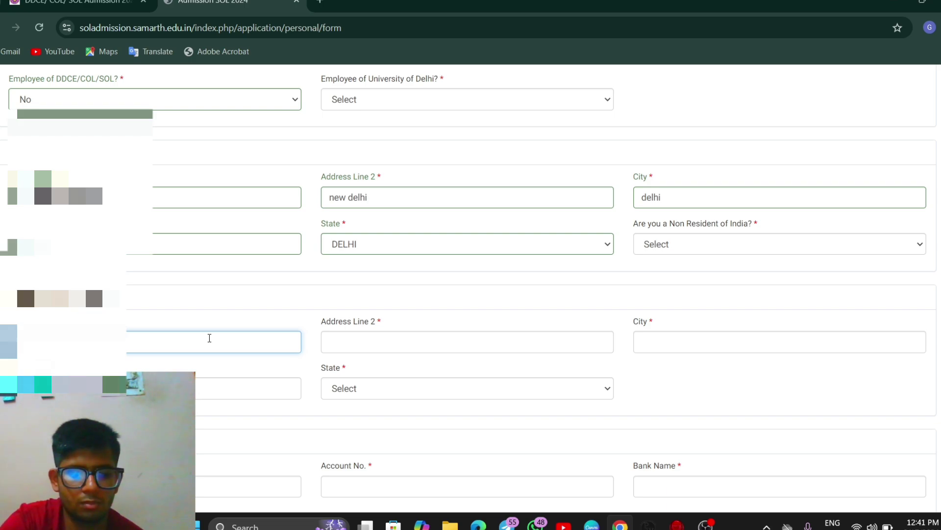
pyautogui.click(384, 348)
pyautogui.write('new')
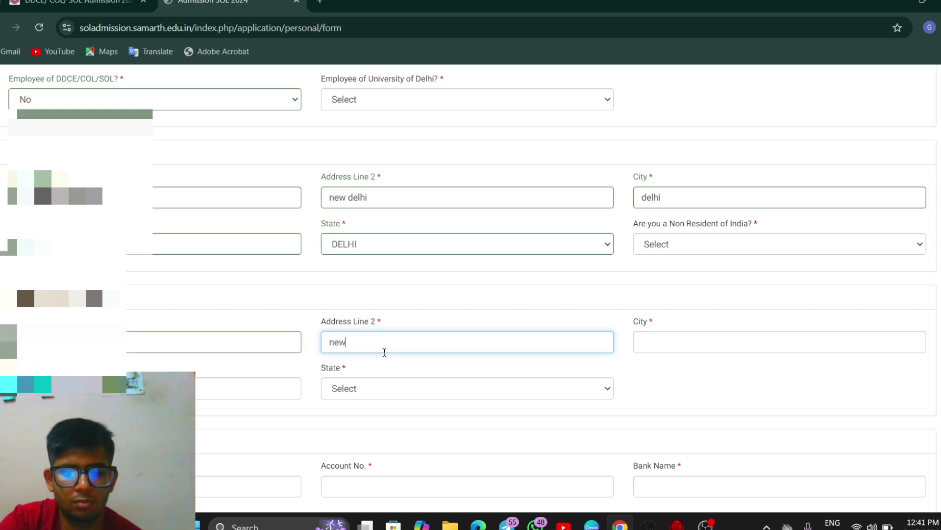
pyautogui.write(' delhi')
pyautogui.click(683, 342)
pyautogui.write('delhi')
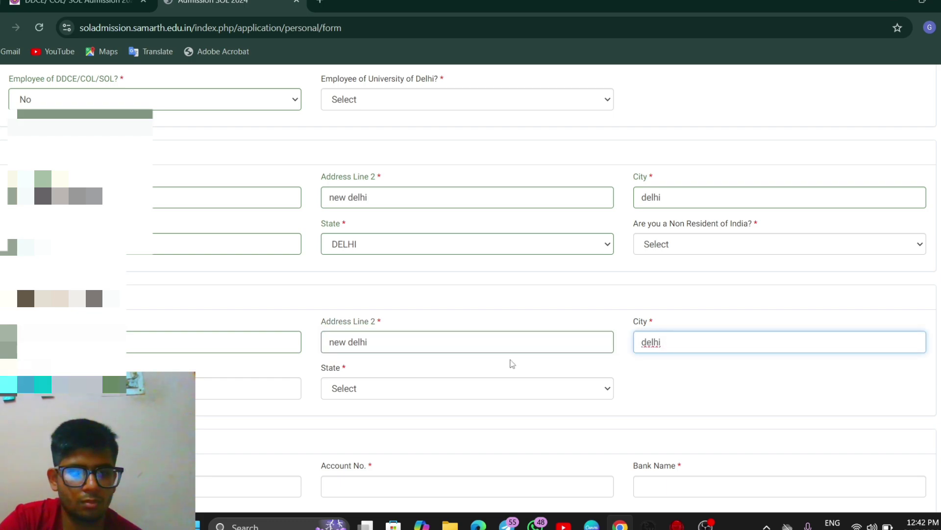
pyautogui.click(148, 388)
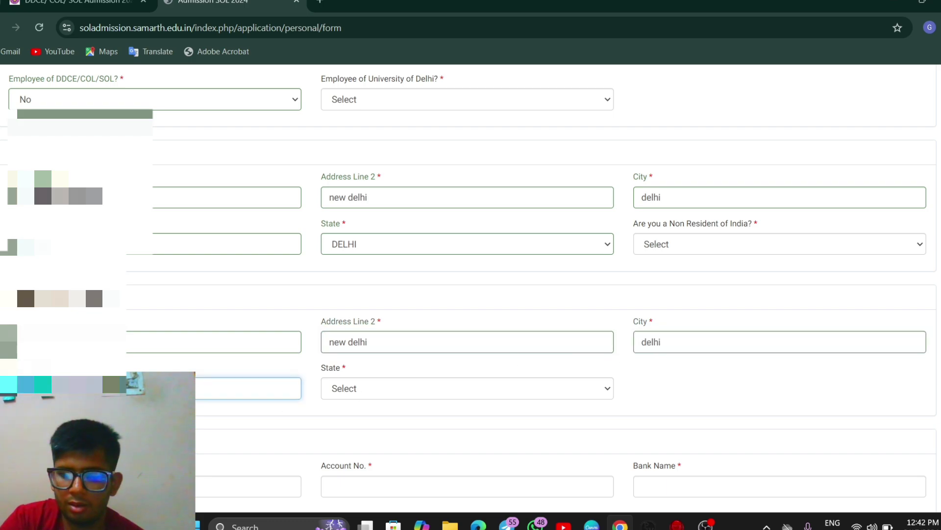
pyautogui.click(431, 390)
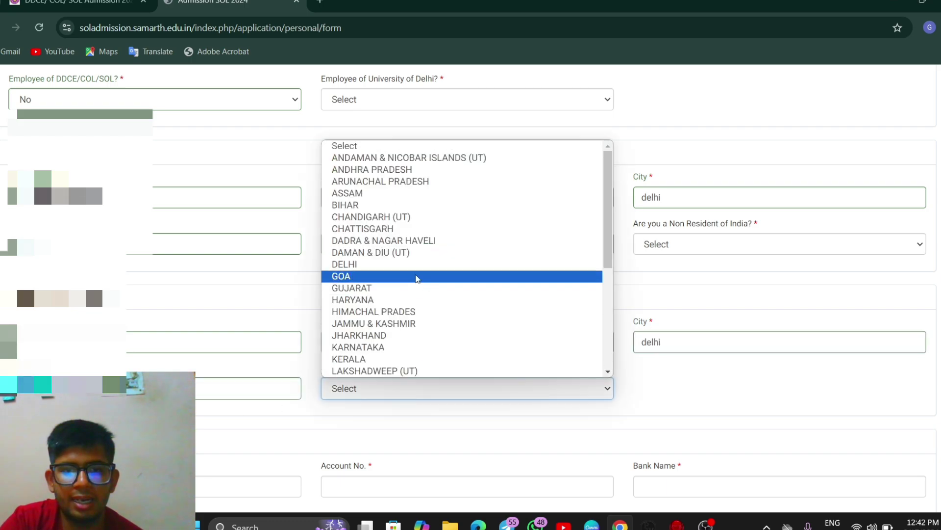
pyautogui.click(408, 264)
pyautogui.scroll(-4, 407, 266)
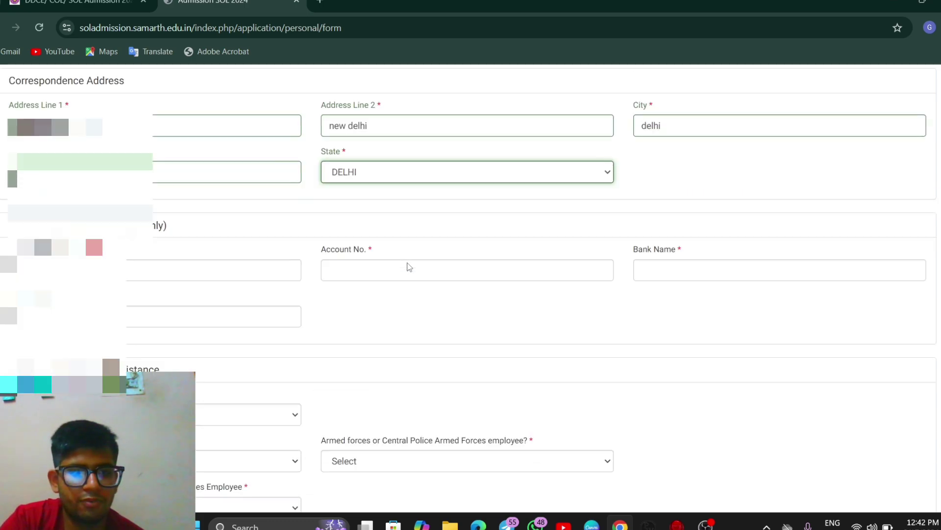
# Step: Enter the bank account number and dismiss the browser's save-address prompt
pyautogui.click(143, 265)
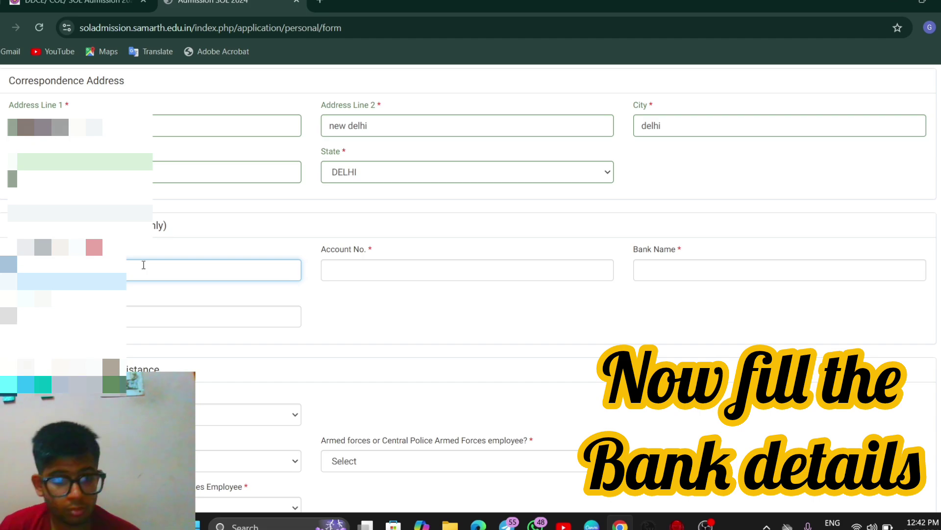
pyautogui.click(399, 275)
pyautogui.write('42')
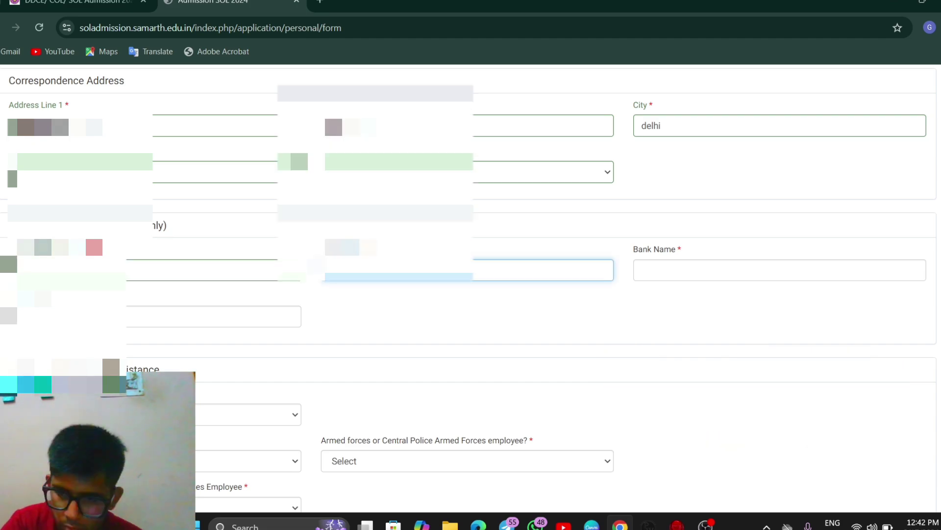
pyautogui.press('Return')
# Step: Enter 'STATE BANK OF INDIA' as the bank name and choose a family income bracket
pyautogui.click(733, 342)
pyautogui.write('STATE BANK OF INDIA')
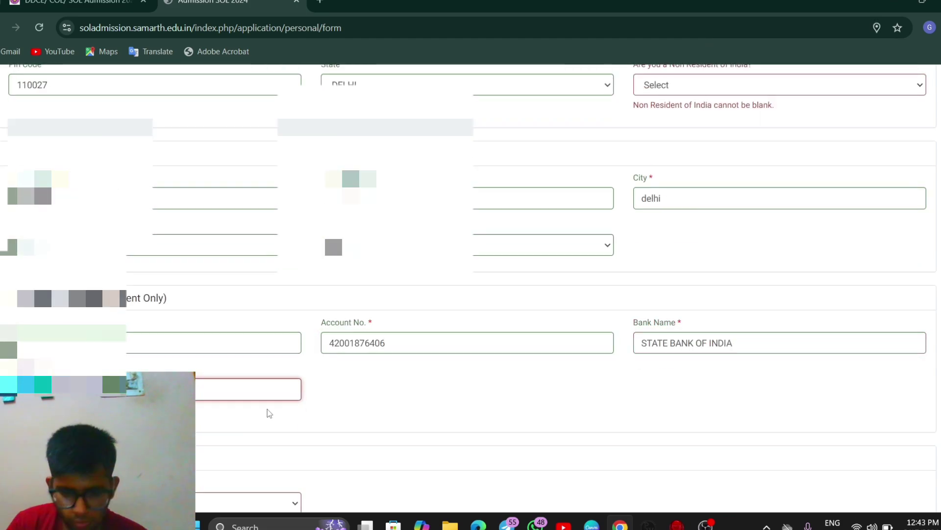
pyautogui.scroll(-3, 182, 312)
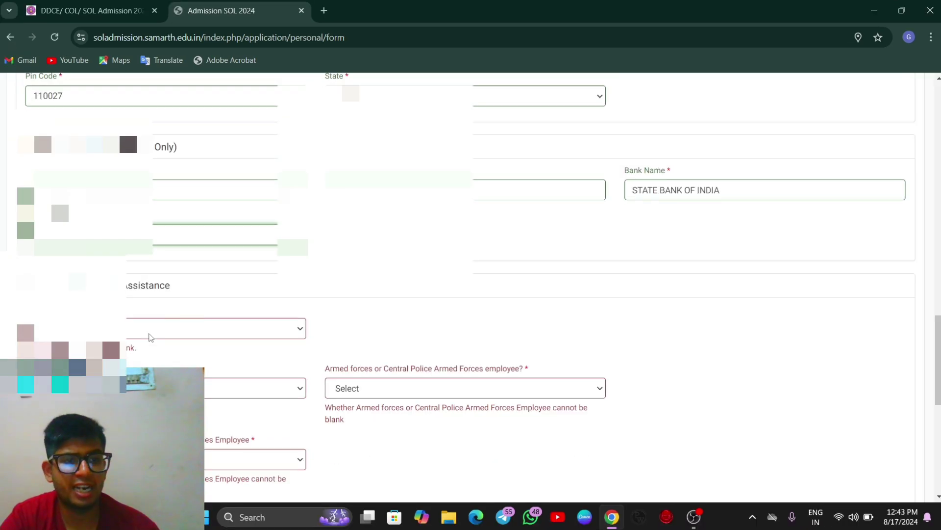
pyautogui.click(138, 340)
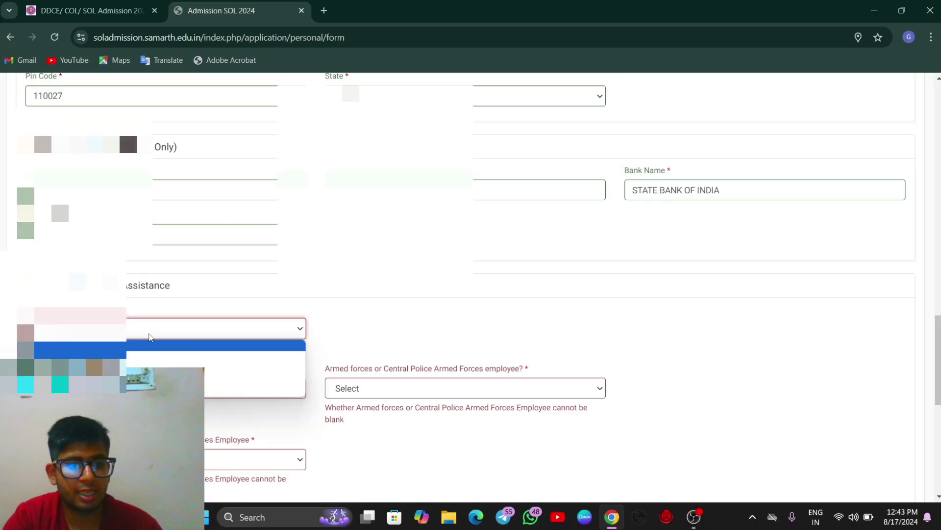
pyautogui.click(149, 362)
pyautogui.scroll(-2, 196, 208)
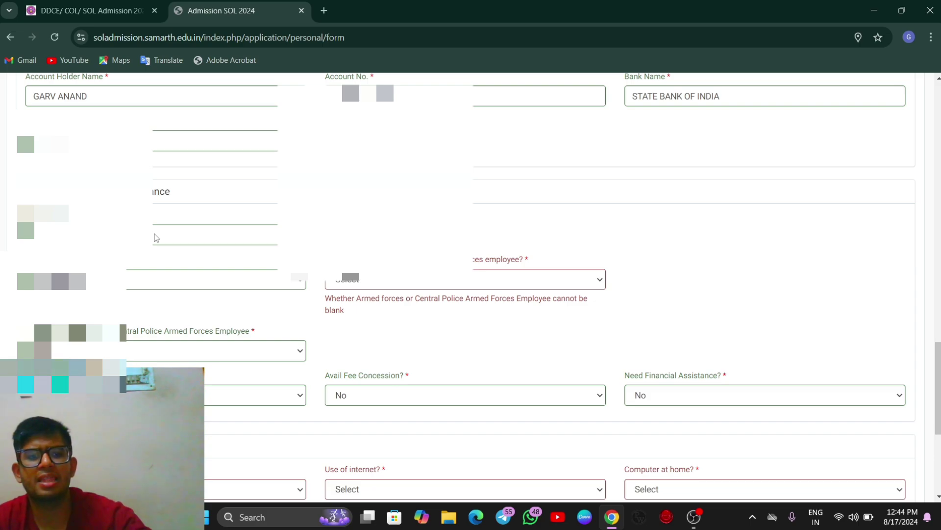
# Step: Set Employment Status to Unemployed and armed forces employee to No
pyautogui.click(132, 286)
pyautogui.press('Down')
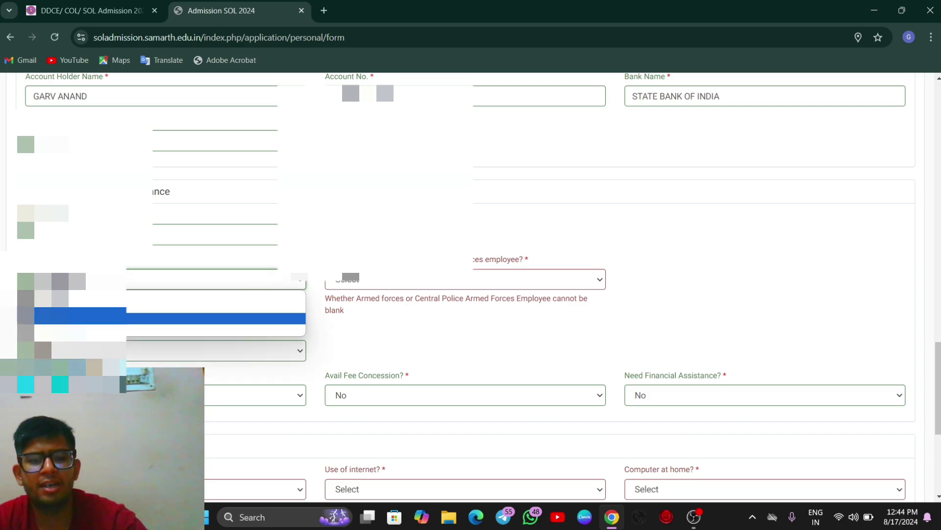
pyautogui.press('Up')
pyautogui.press('Down')
pyautogui.press('Return')
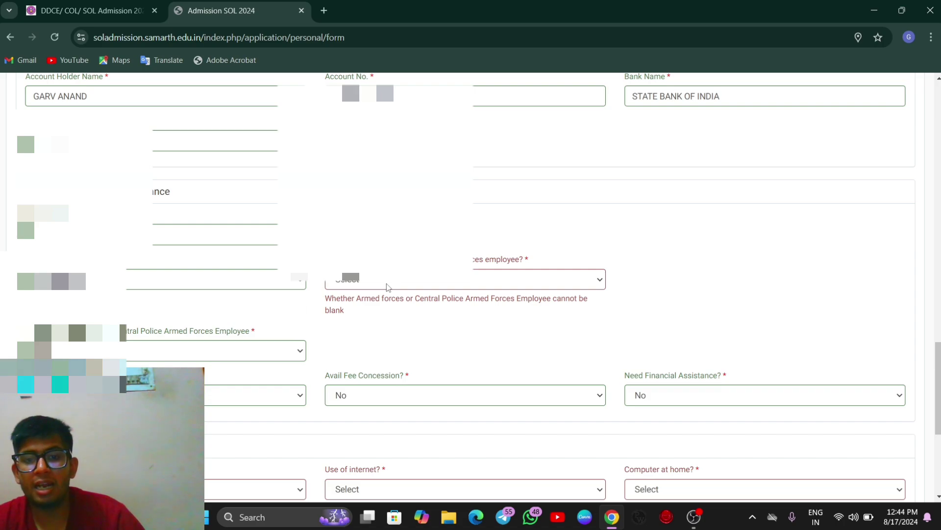
pyautogui.click(387, 283)
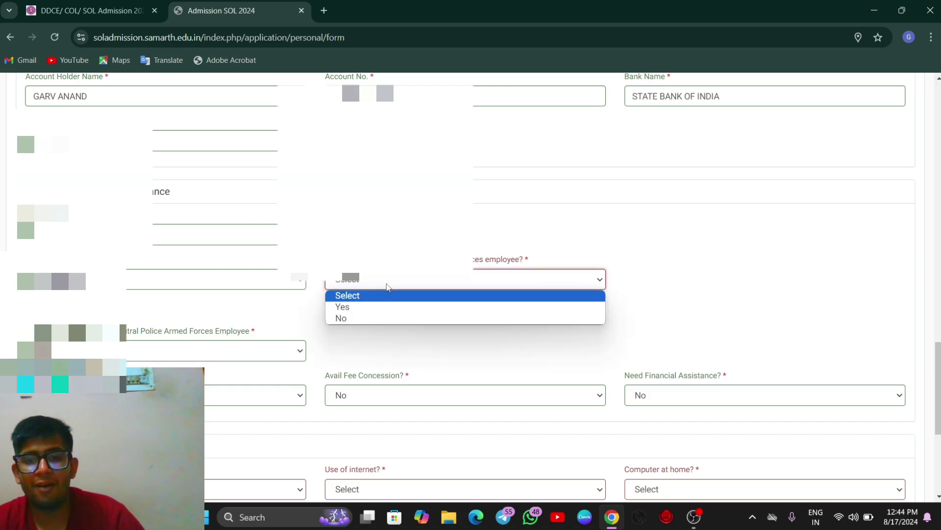
pyautogui.click(363, 318)
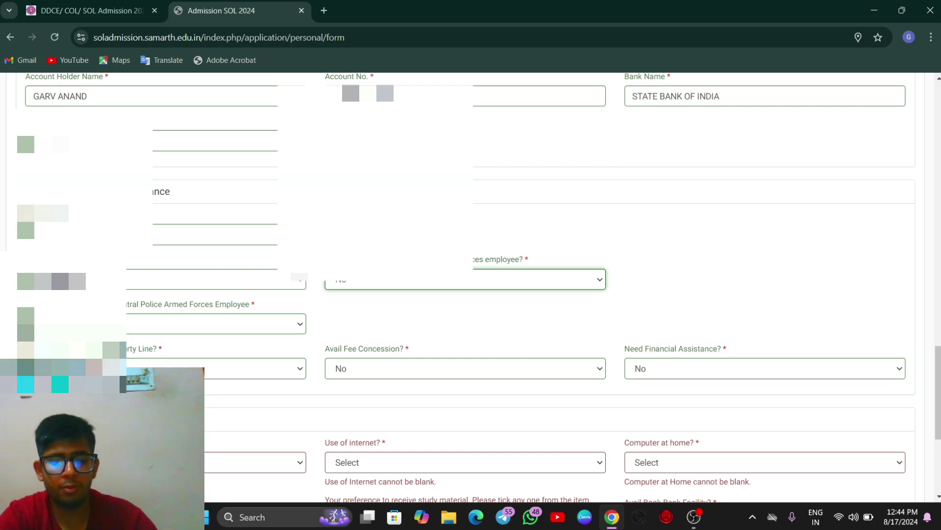
# Step: Set Need Financial Assistance to Yes, then change it back to No
pyautogui.scroll(-1, 433, 368)
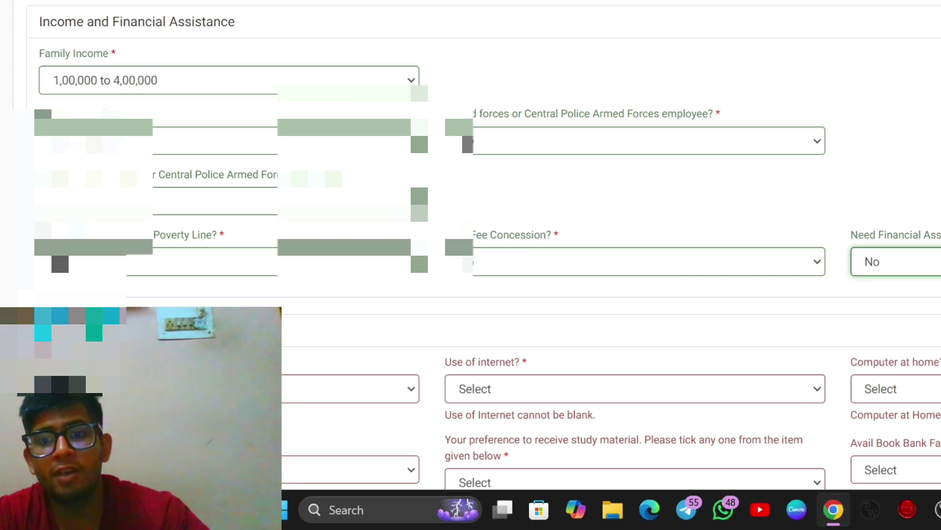
pyautogui.click(932, 261)
pyautogui.click(876, 300)
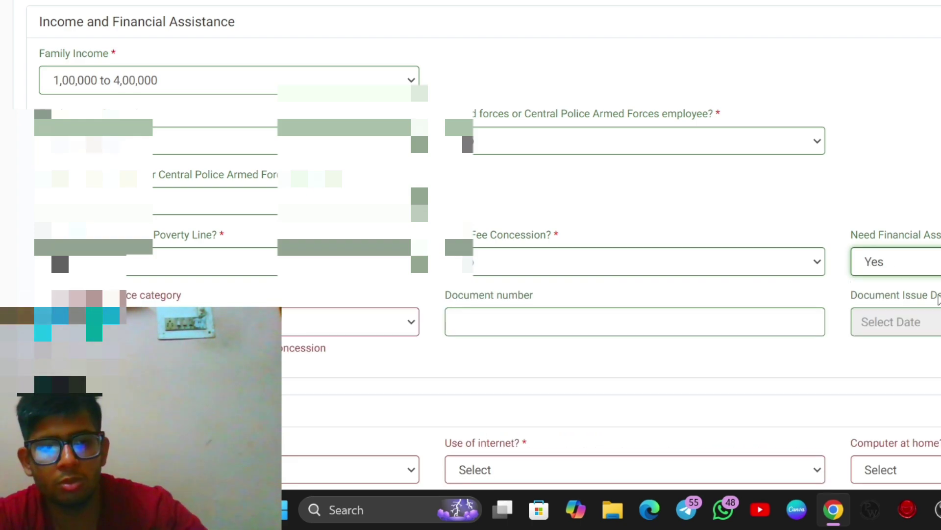
pyautogui.click(350, 331)
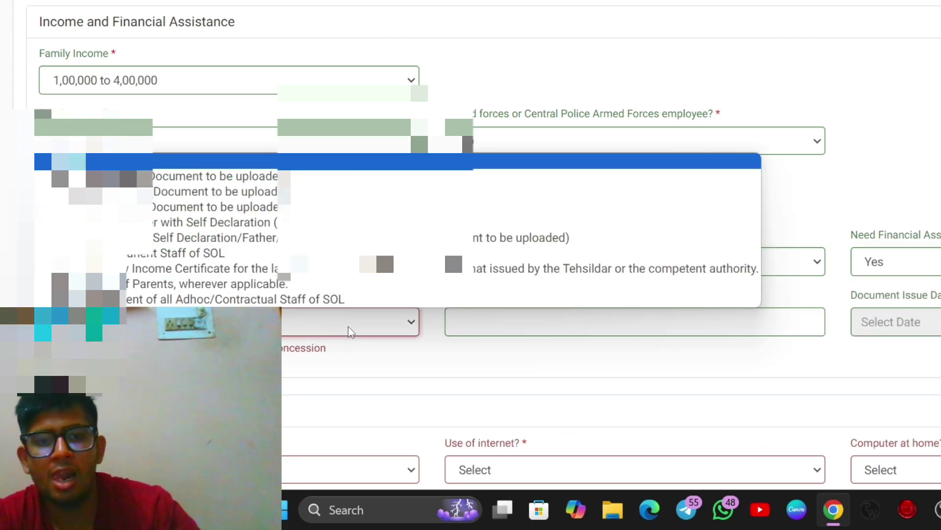
pyautogui.click(468, 347)
pyautogui.click(897, 261)
pyautogui.click(893, 315)
pyautogui.scroll(-1, 893, 319)
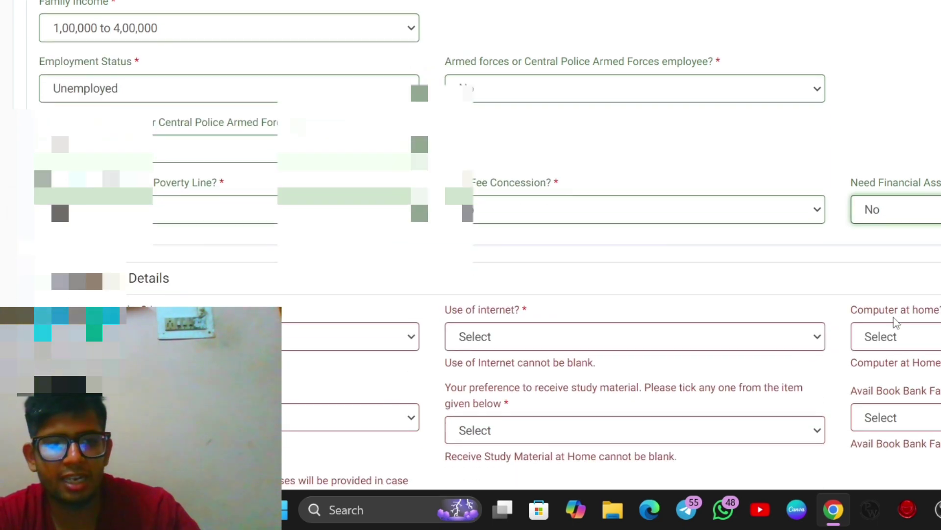
pyautogui.scroll(-1, 299, 327)
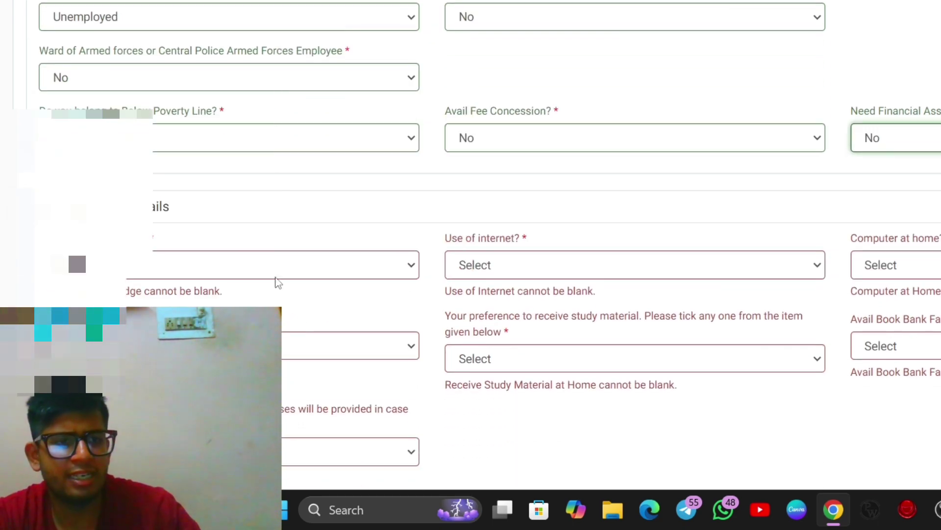
# Step: Answer Yes for Computer Knowledge, Use of internet and Computer at home
pyautogui.click(240, 266)
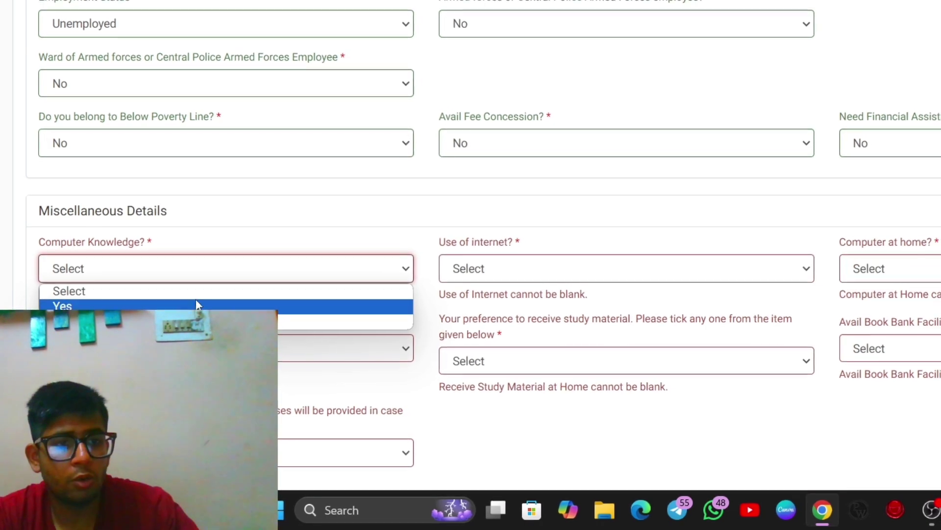
pyautogui.click(196, 305)
pyautogui.click(466, 268)
pyautogui.click(467, 301)
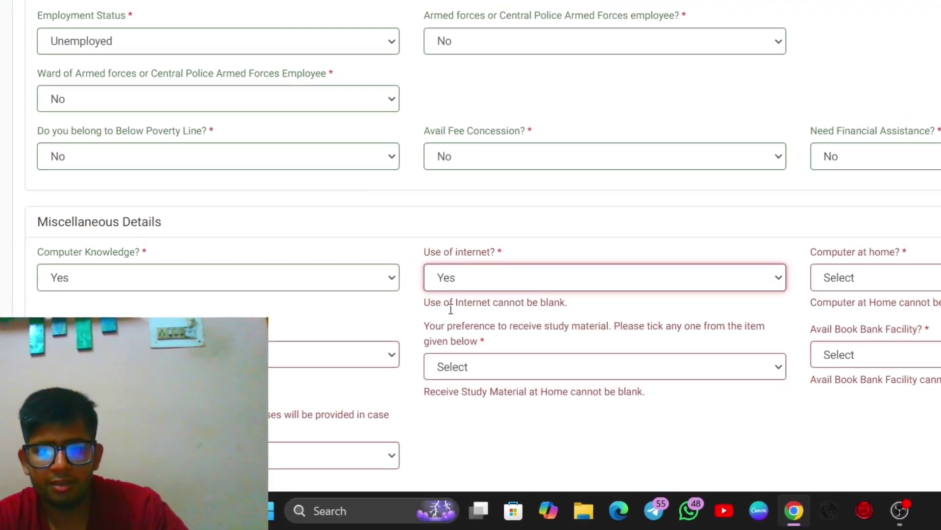
pyautogui.click(874, 277)
pyautogui.click(855, 316)
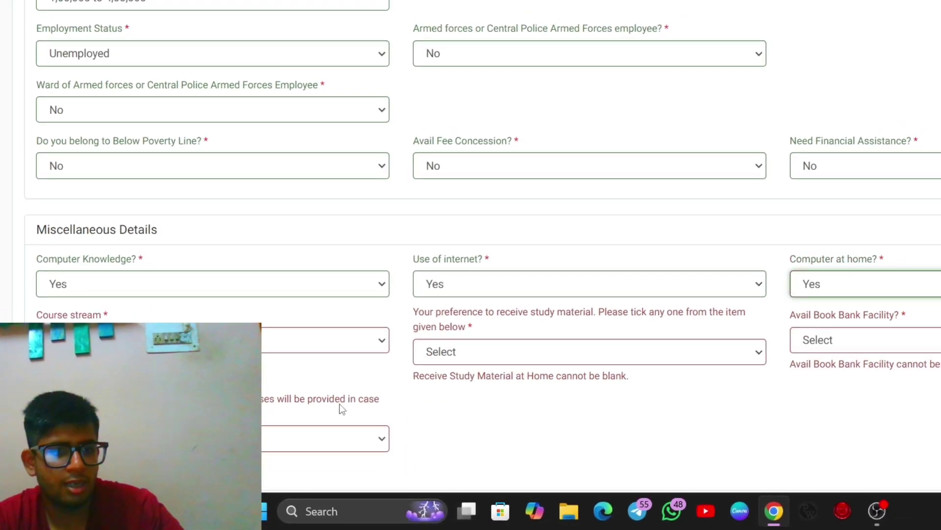
# Step: Choose Commerce stream, Hard Copy study material and Yes for the book bank facility
pyautogui.click(377, 338)
pyautogui.click(290, 401)
pyautogui.click(500, 352)
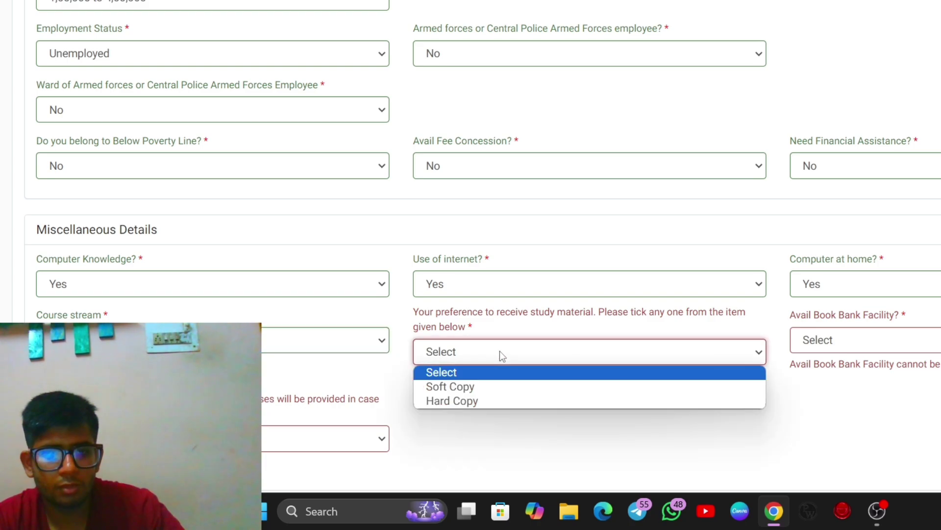
pyautogui.click(544, 343)
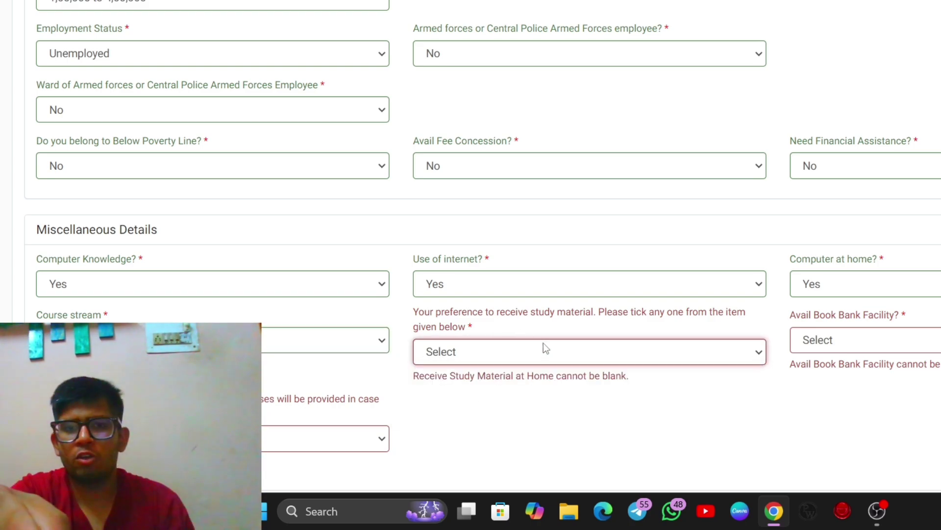
pyautogui.click(543, 343)
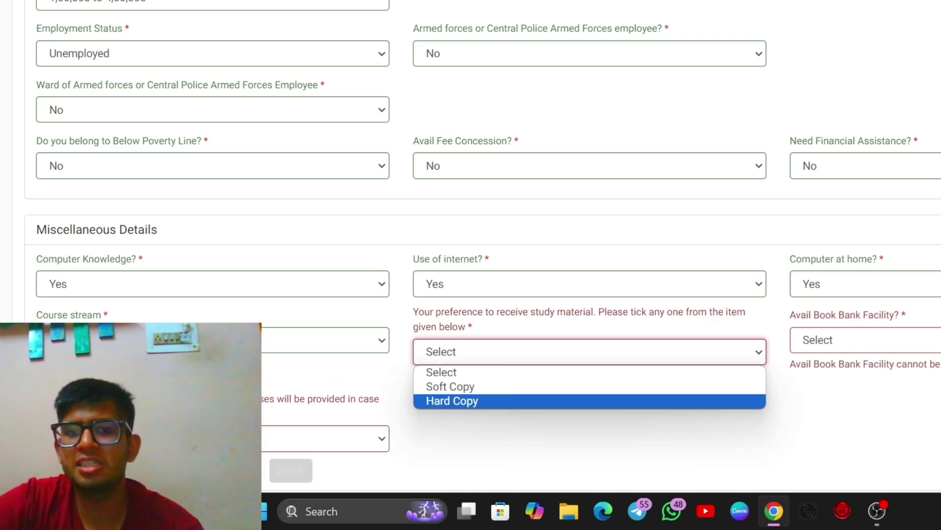
pyautogui.click(475, 401)
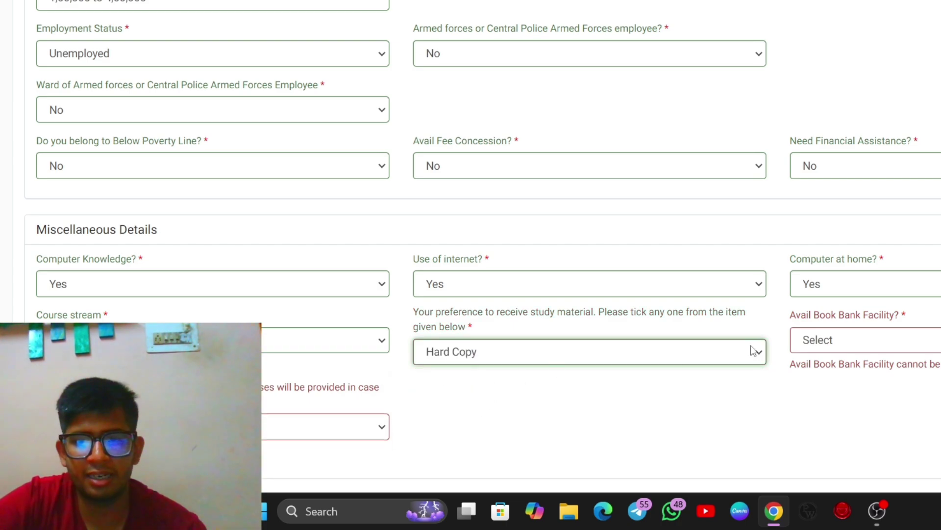
pyautogui.click(828, 341)
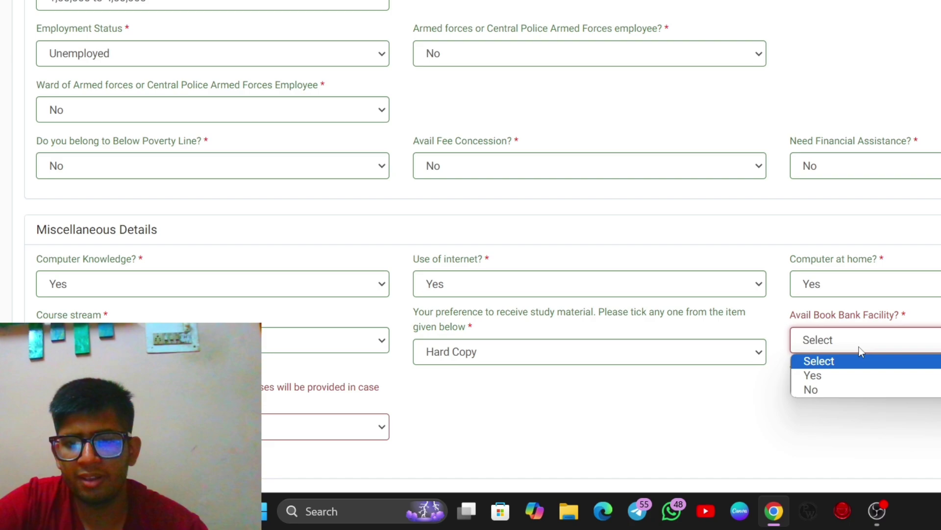
pyautogui.click(855, 374)
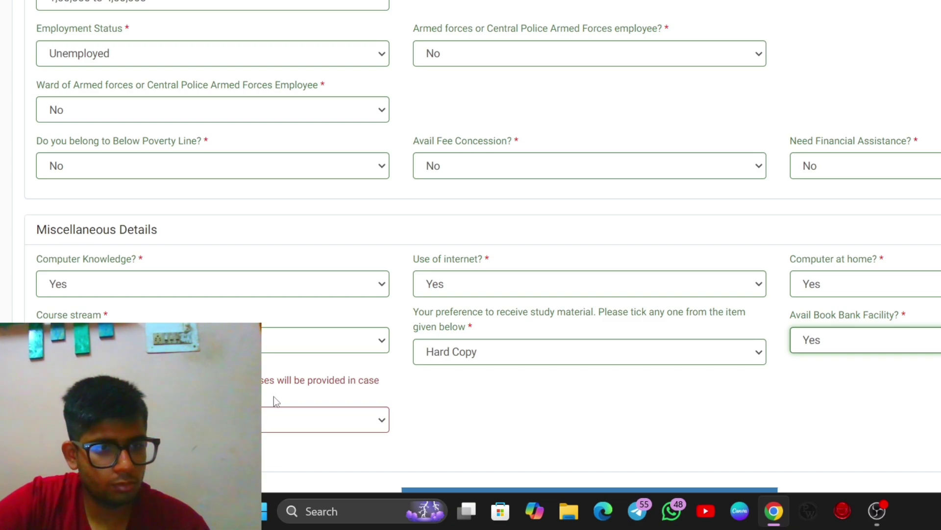
# Step: Pick a preferred class type
pyautogui.click(277, 419)
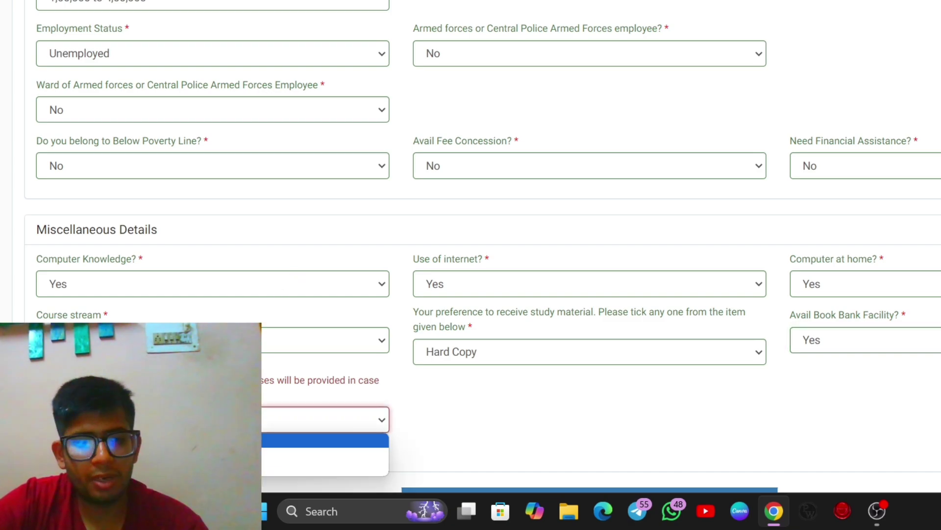
pyautogui.scroll(-2, 268, 307)
pyautogui.click(176, 341)
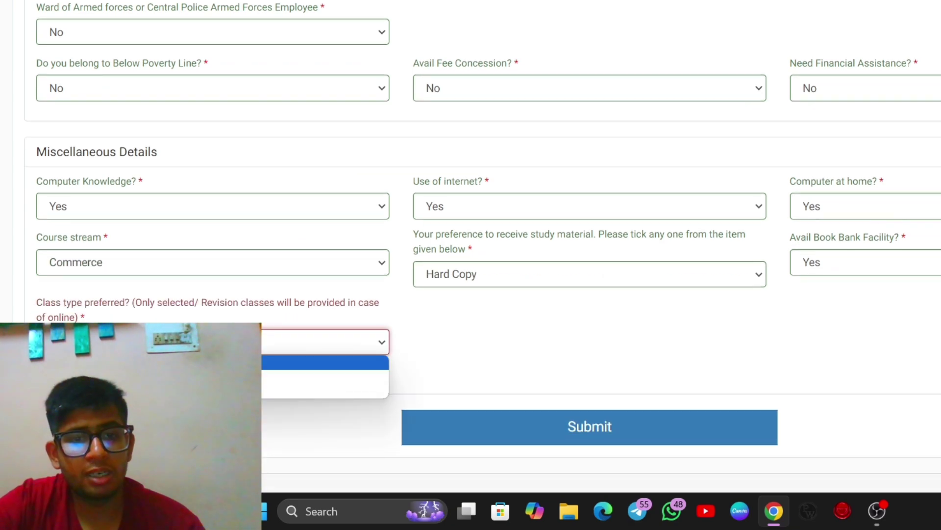
pyautogui.click(177, 377)
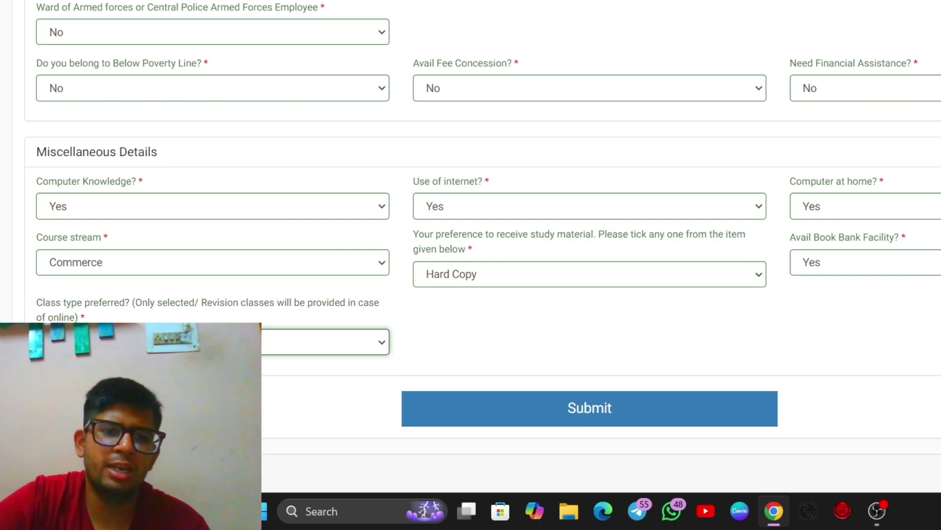
# Step: Submit the personal details, review the preview, and continue to Academic Bank of Credits
pyautogui.click(484, 411)
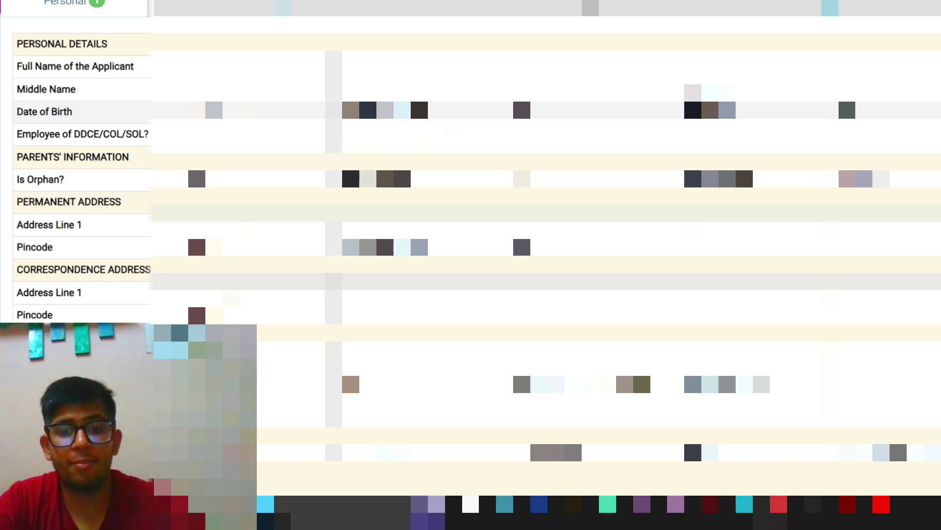
pyautogui.scroll(-5, 398, 257)
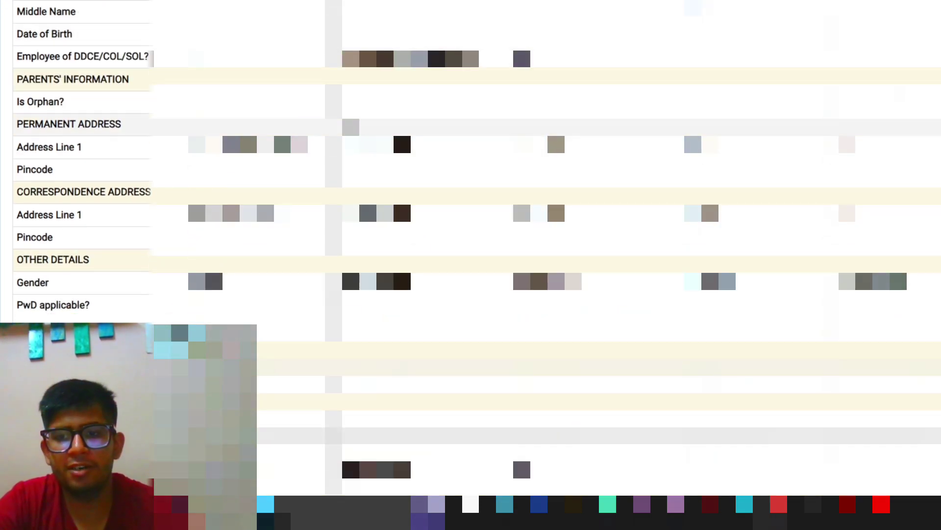
pyautogui.scroll(-1, 397, 258)
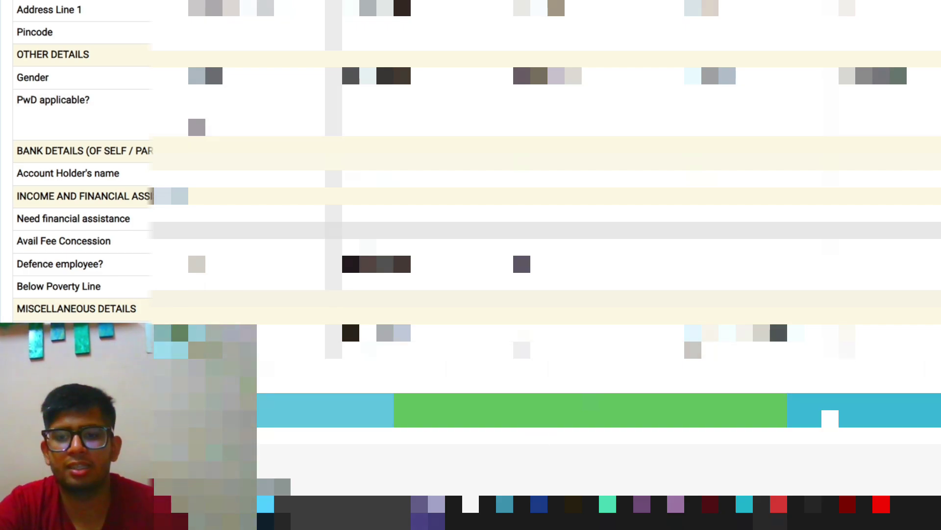
pyautogui.click(830, 418)
pyautogui.scroll(-2, 363, 207)
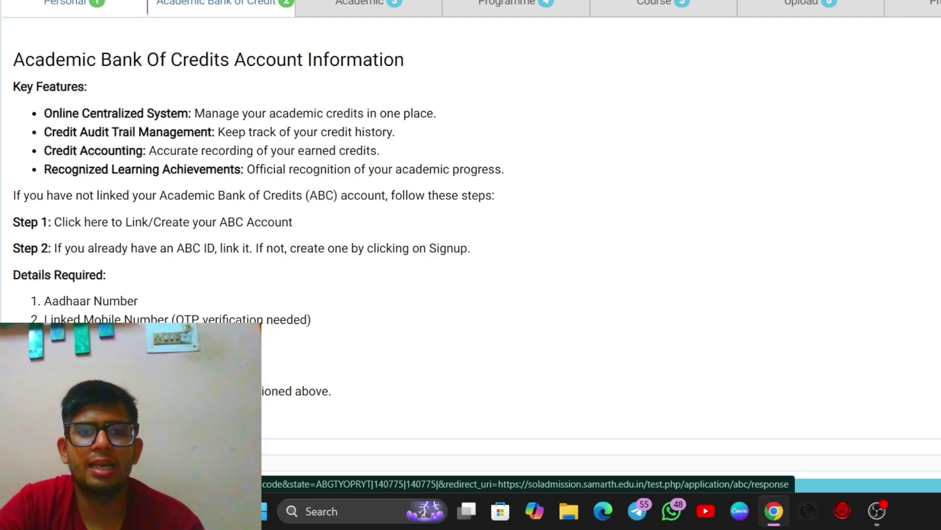
# Step: Sign in to DigiLocker with the registered mobile number and the OTP
pyautogui.click(562, 144)
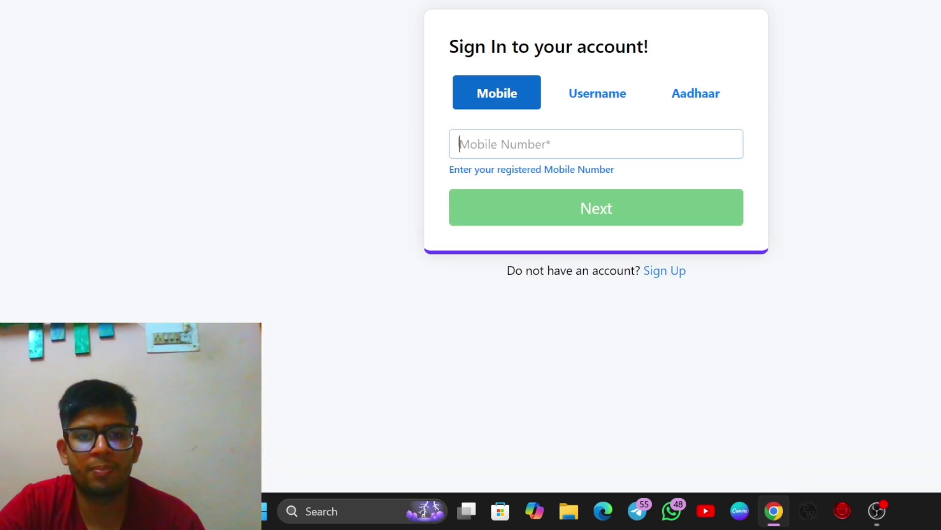
pyautogui.write('85')
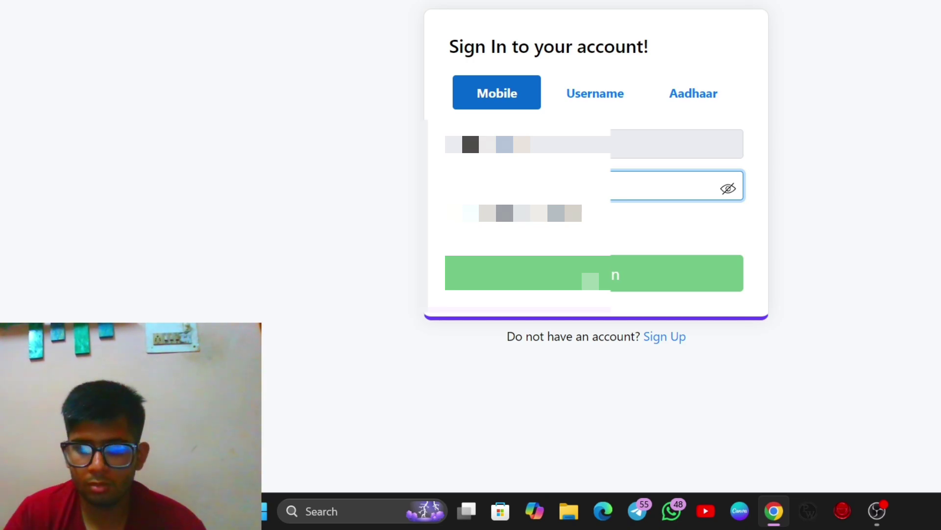
pyautogui.press('Return')
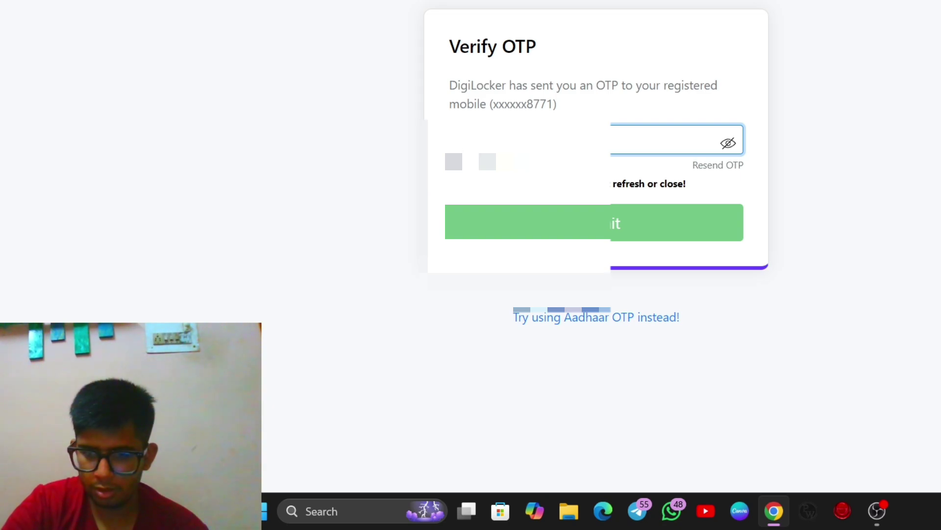
pyautogui.write('•••')
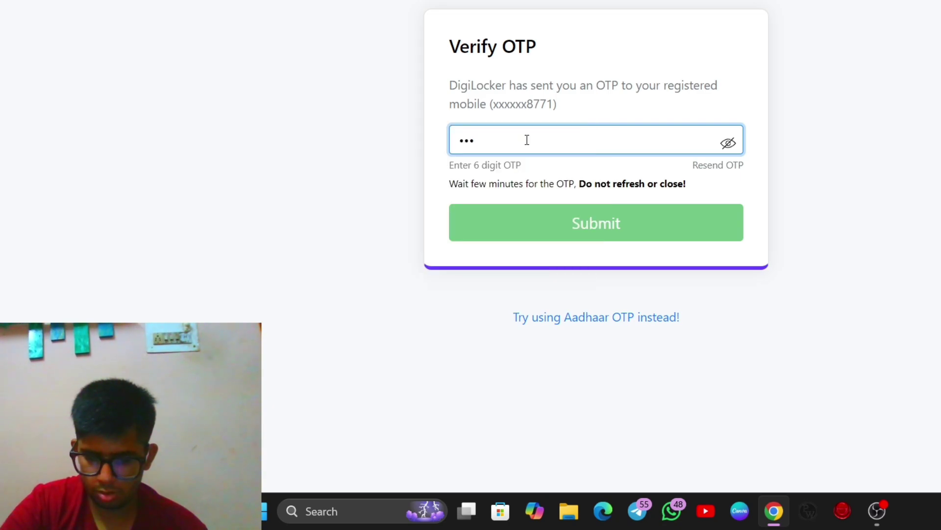
pyautogui.write('•••')
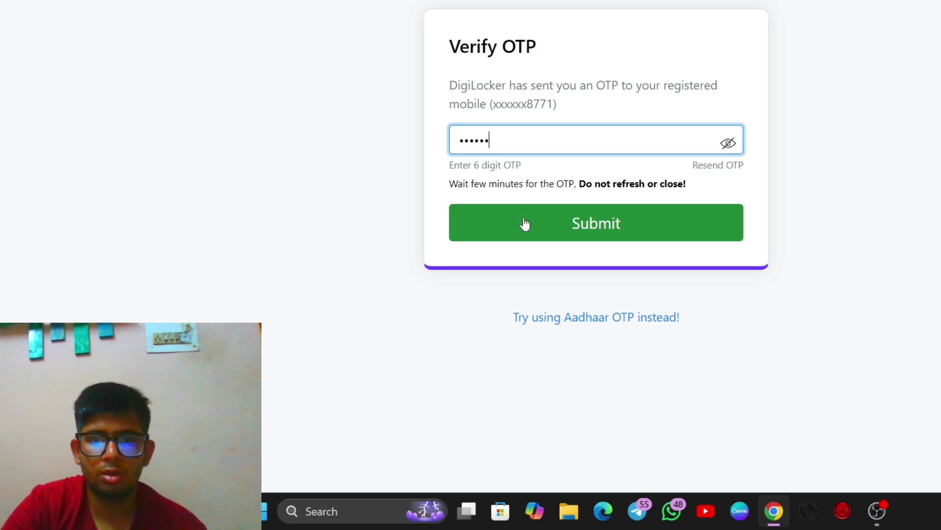
pyautogui.click(525, 223)
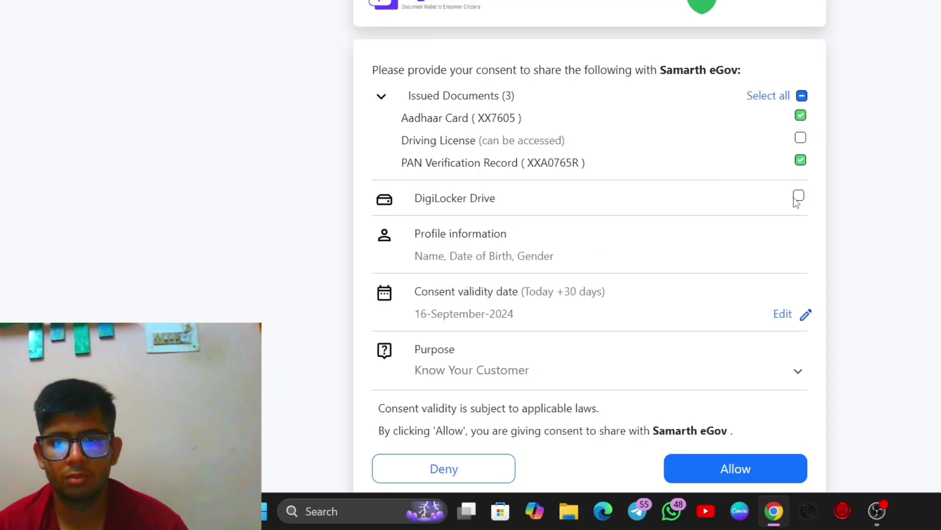
# Step: Include DigiLocker Drive and allow sharing documents with Samarth eGov
pyautogui.click(799, 196)
pyautogui.scroll(-1, 698, 254)
pyautogui.click(727, 459)
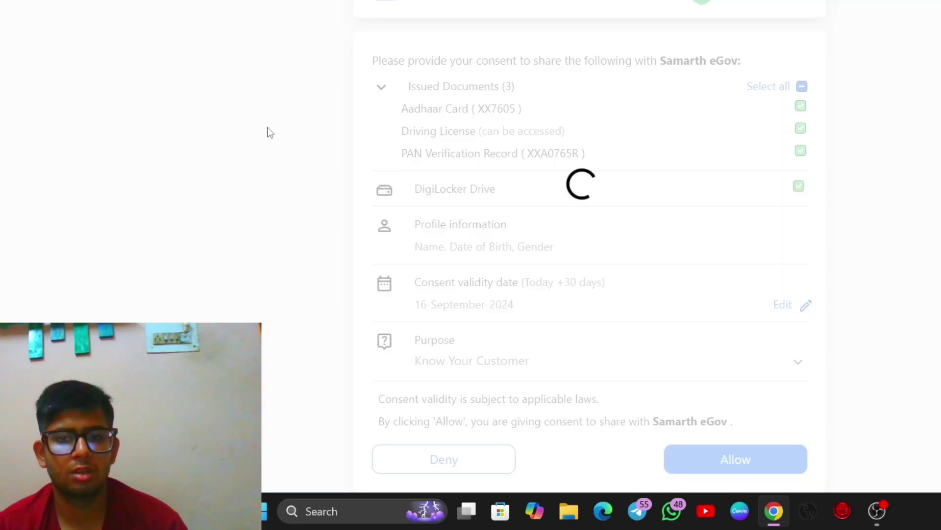
pyautogui.click(165, 245)
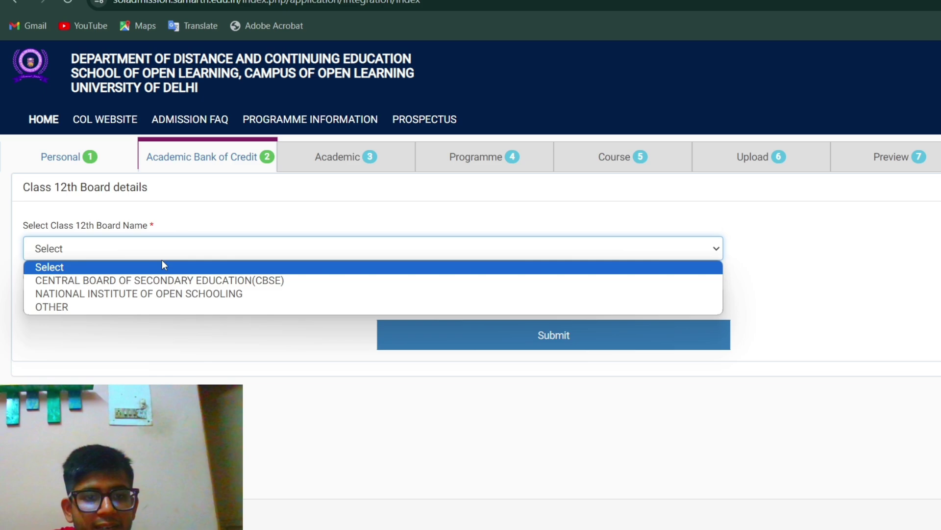
# Step: Enter Class 12th board CBSE, the roll number and 2023 passing year, then submit
pyautogui.click(164, 280)
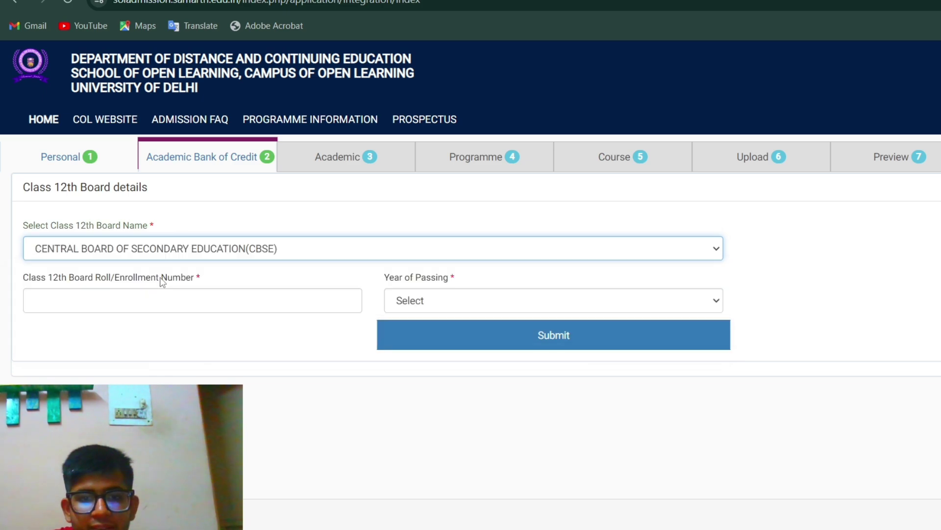
pyautogui.click(168, 253)
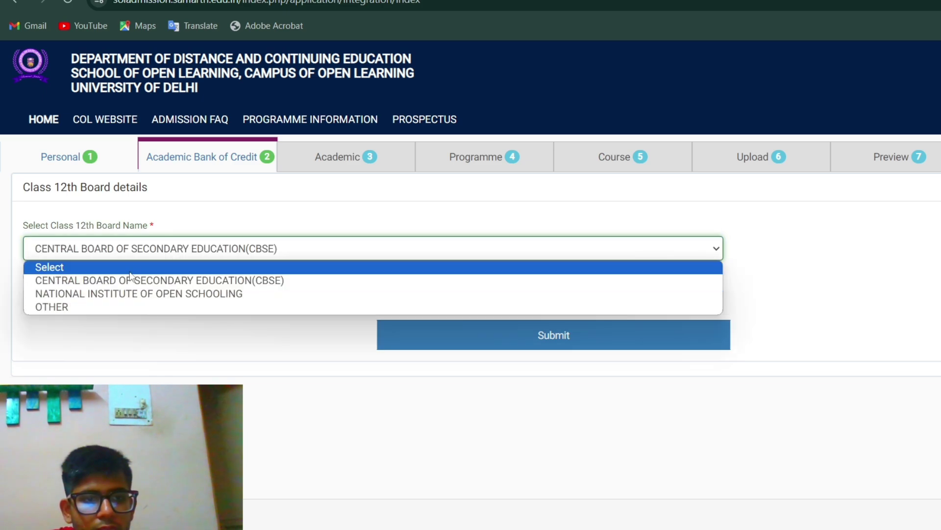
pyautogui.click(146, 267)
pyautogui.click(150, 256)
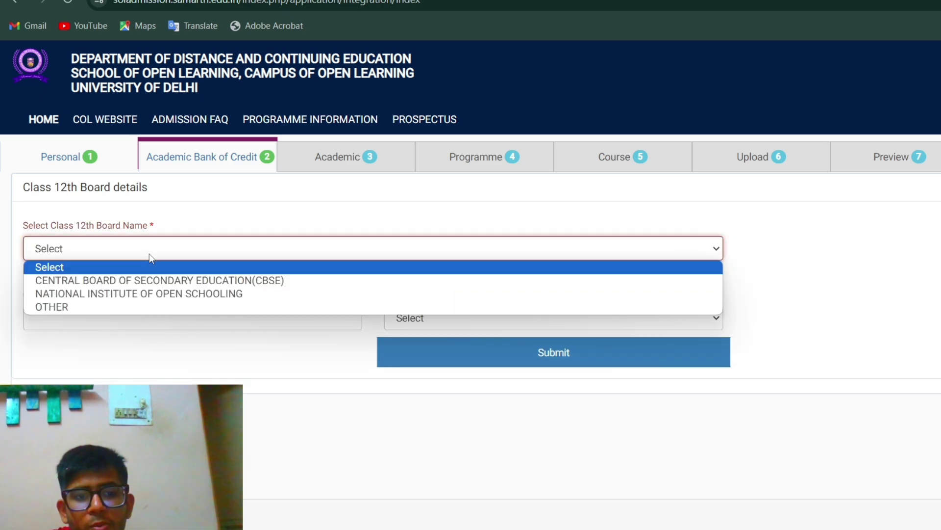
pyautogui.click(136, 283)
pyautogui.click(120, 298)
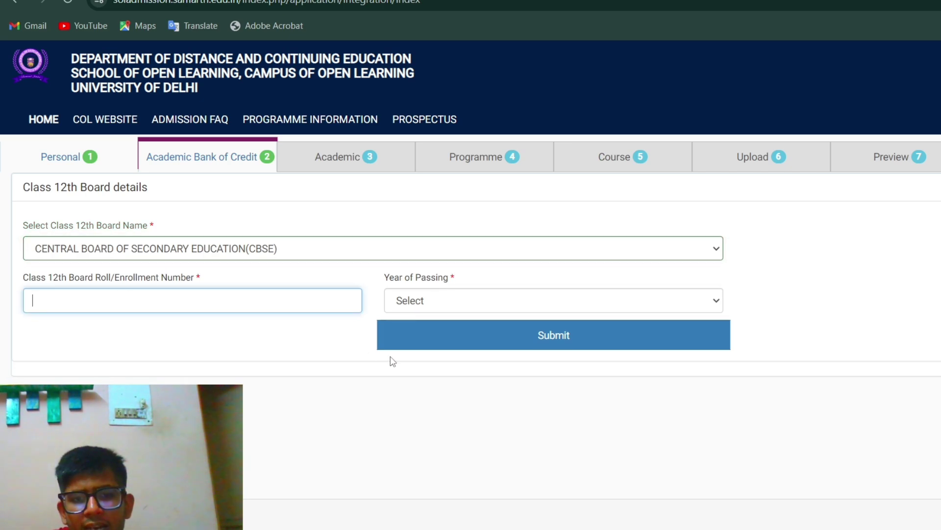
pyautogui.click(425, 303)
pyautogui.scroll(1, 466, 169)
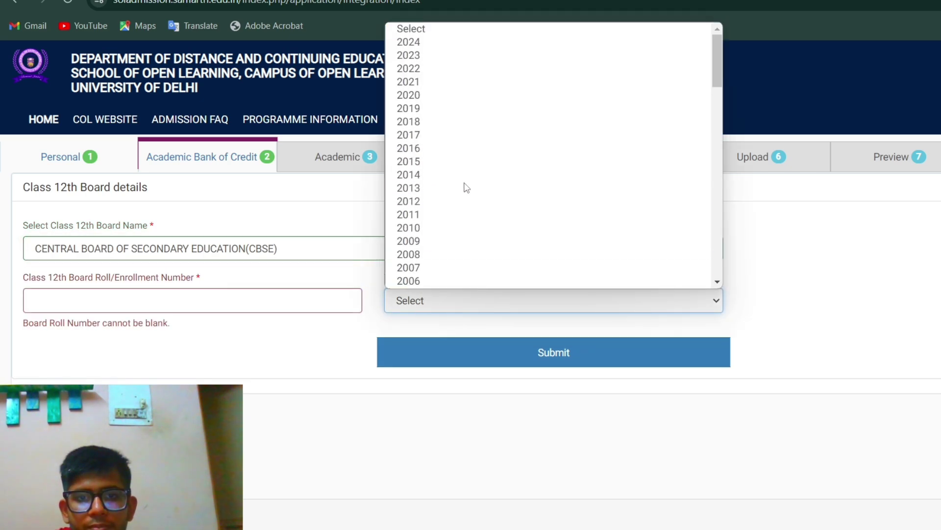
pyautogui.click(467, 60)
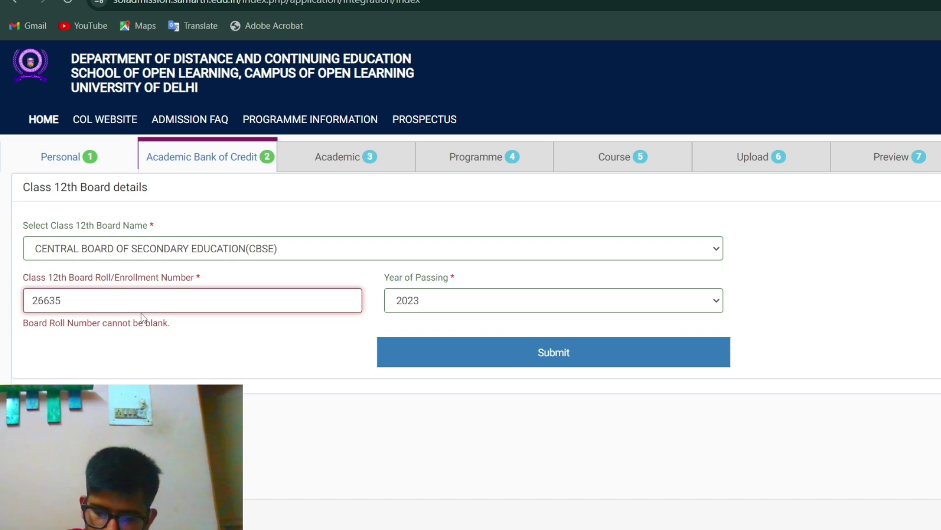
pyautogui.write('880')
pyautogui.click(391, 353)
pyautogui.click(492, 329)
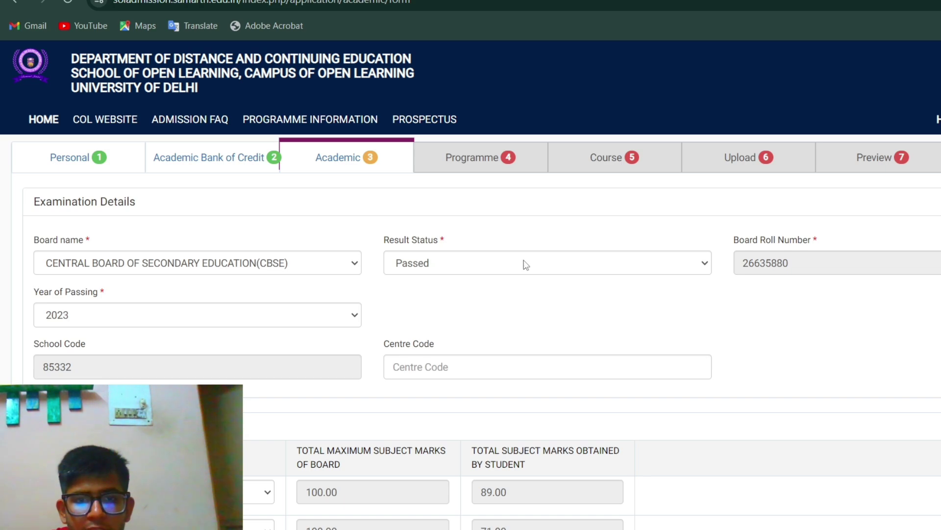
# Step: Set Class 10th passing year 2021, school type Private Unaided and state DELHI
pyautogui.scroll(-1, 366, 358)
pyautogui.scroll(-1, 371, 363)
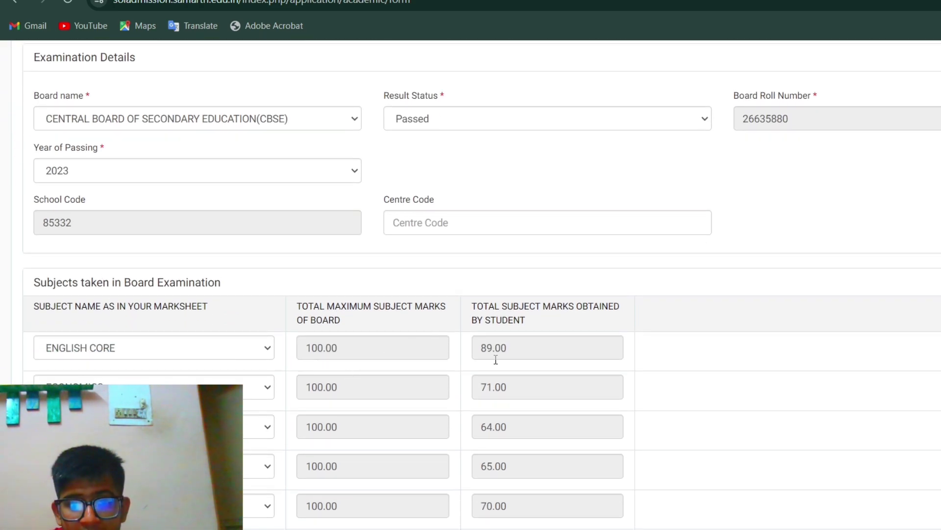
pyautogui.scroll(-5, 505, 447)
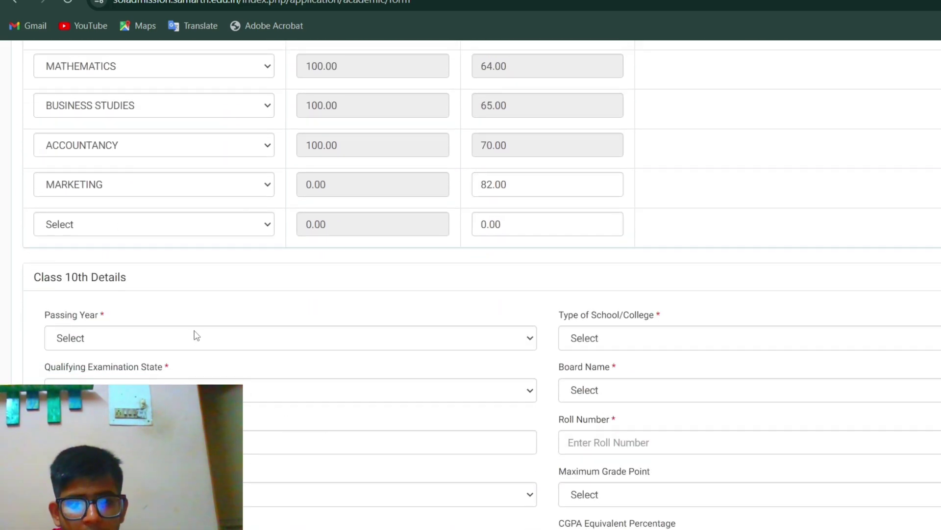
pyautogui.click(190, 338)
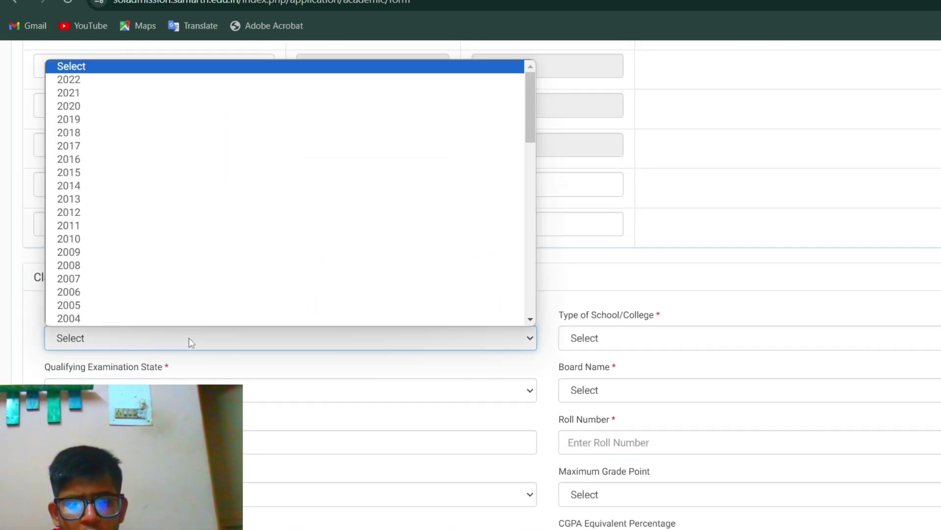
pyautogui.click(138, 96)
pyautogui.click(615, 340)
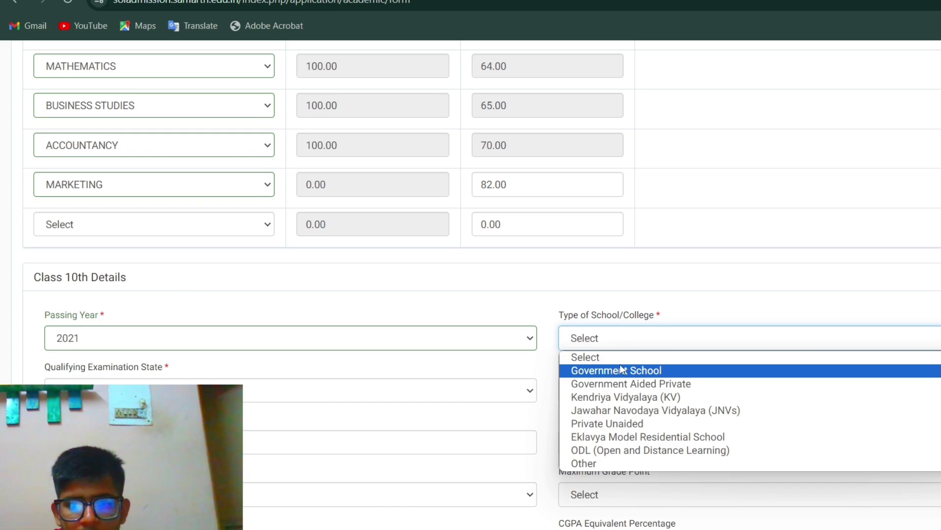
pyautogui.click(652, 428)
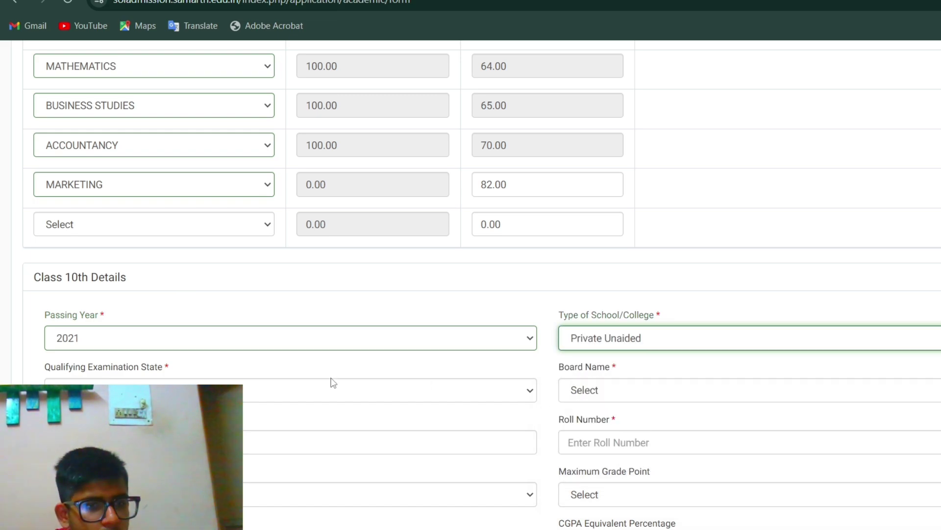
pyautogui.click(330, 383)
pyautogui.click(107, 251)
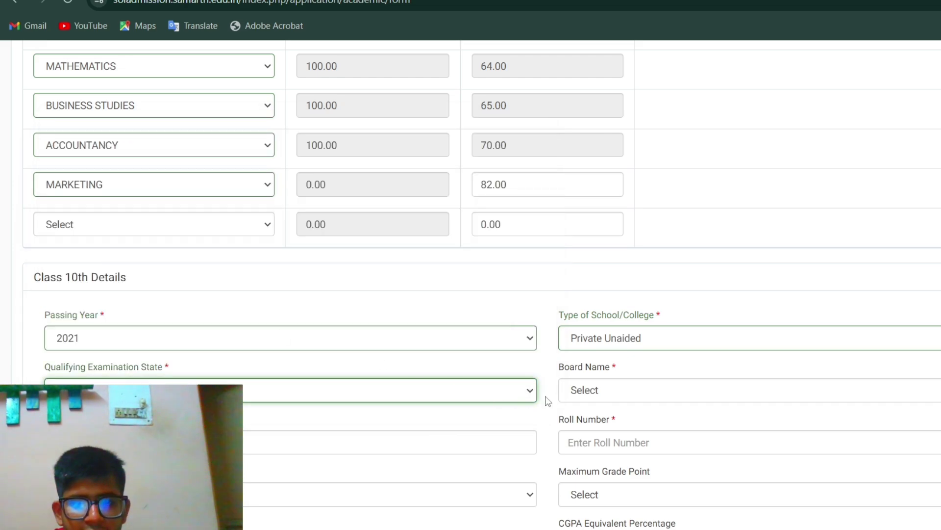
# Step: Choose Central Board of Secondary Education and enter the school name and marksheet roll number
pyautogui.click(589, 391)
pyautogui.click(592, 391)
pyautogui.click(592, 389)
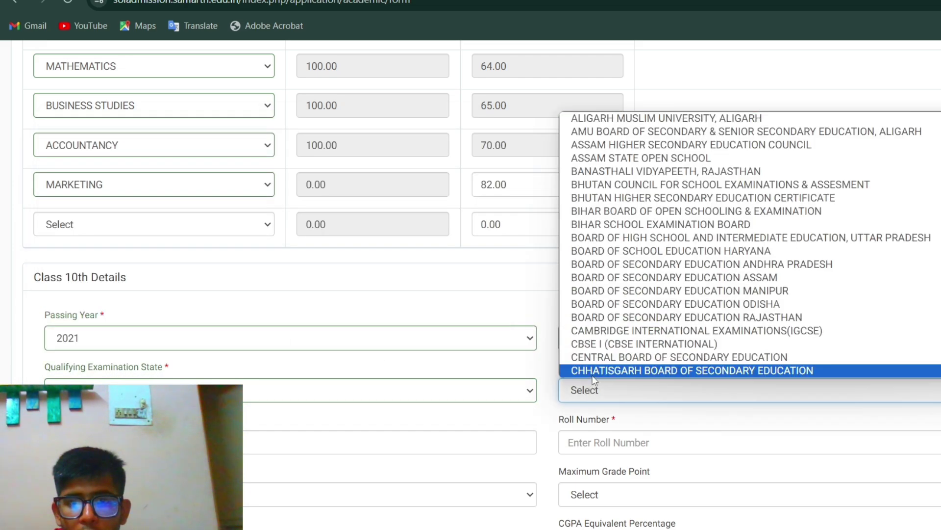
pyautogui.click(594, 358)
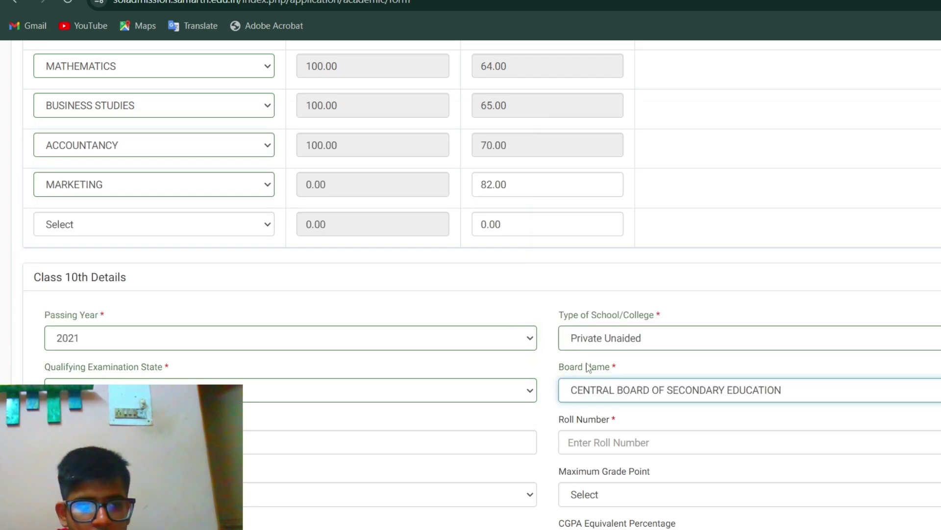
pyautogui.click(325, 447)
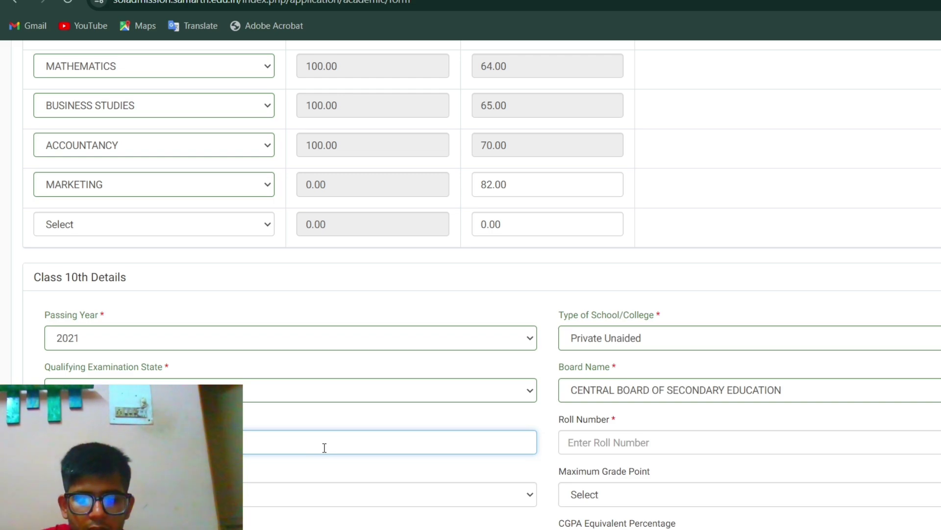
pyautogui.click(716, 437)
pyautogui.press('super+d')
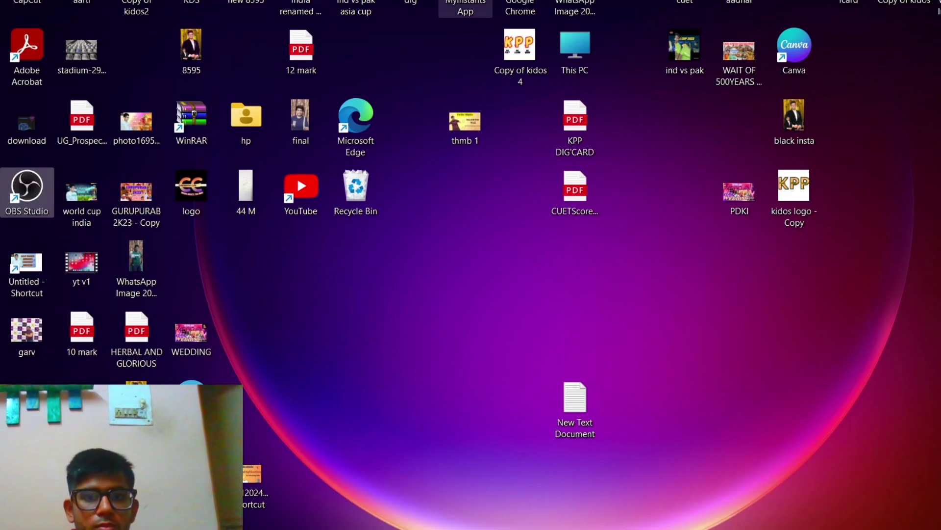
pyautogui.hotkey('alt', 'Tab')
pyautogui.scroll(2, 575, 300)
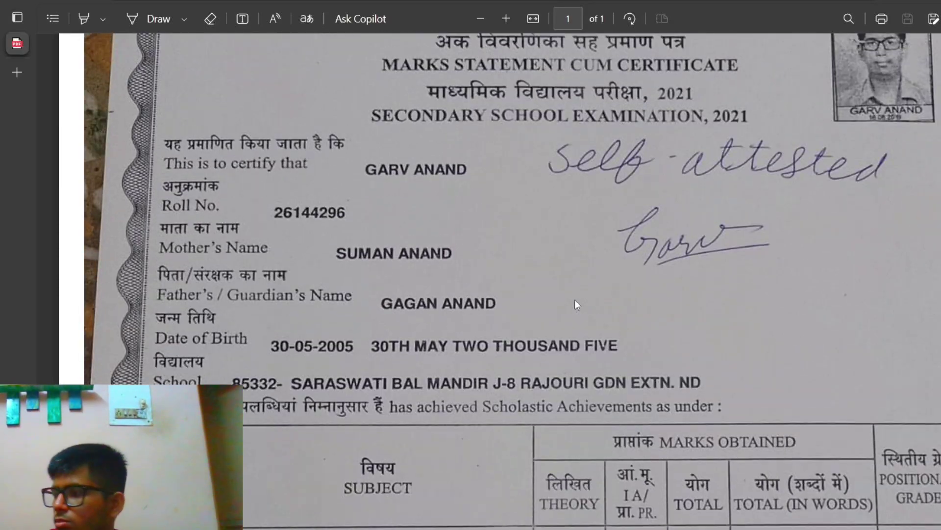
pyautogui.hotkey('alt', 'Tab')
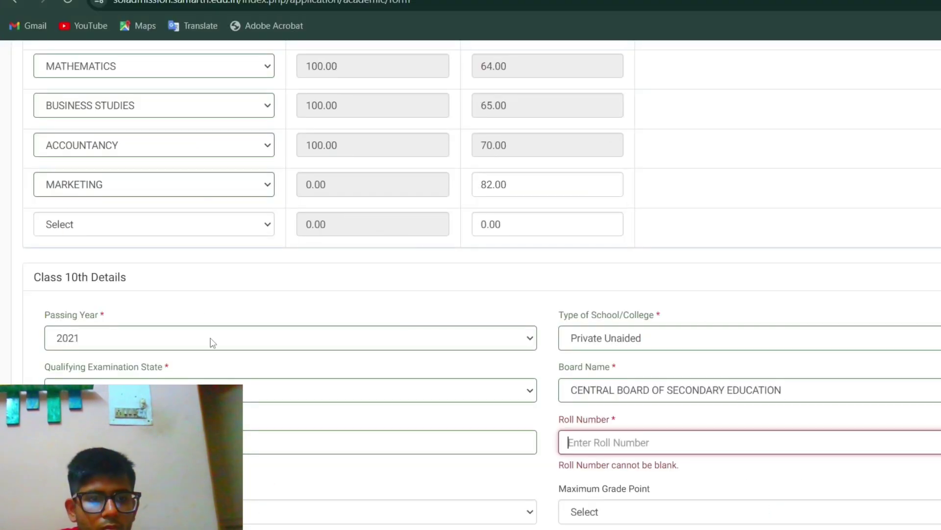
pyautogui.scroll(-1, 681, 438)
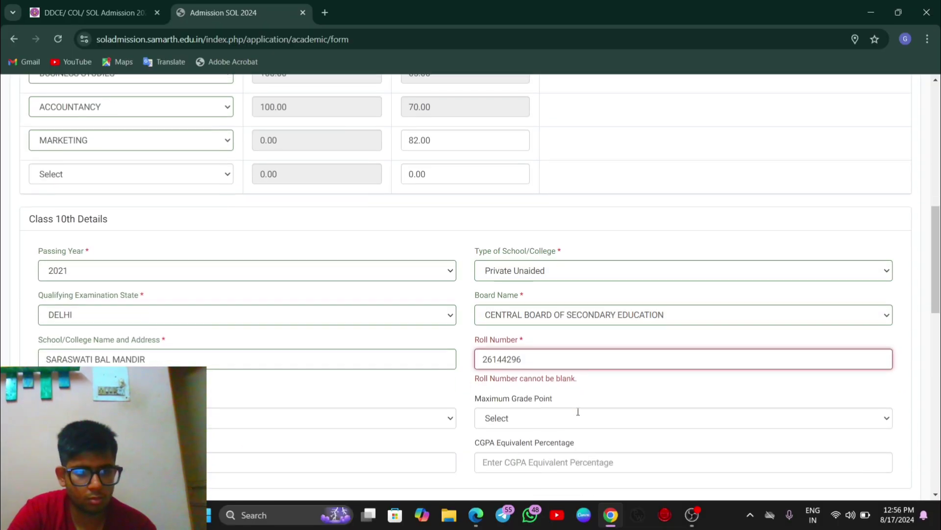
# Step: Set Class 10th result mode to Percentage with maximum marks 500
pyautogui.click(430, 419)
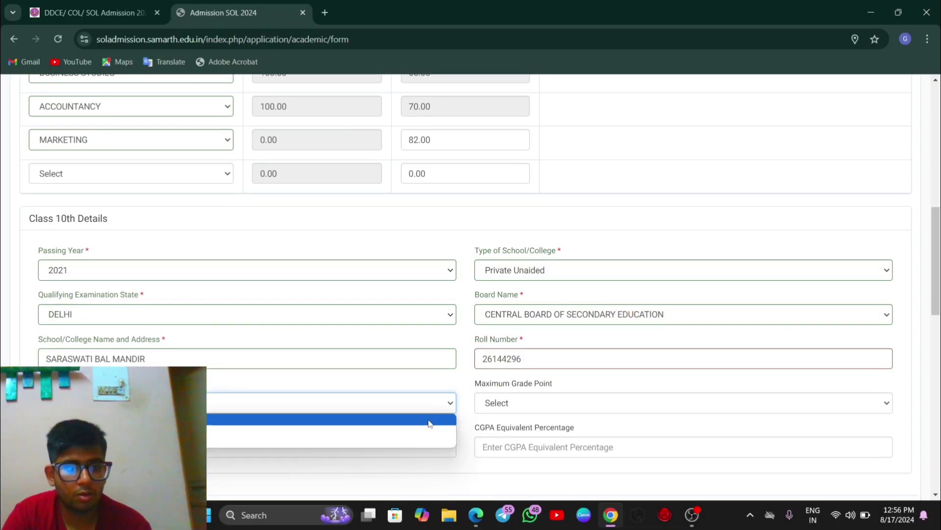
pyautogui.click(338, 434)
pyautogui.scroll(-2, 338, 429)
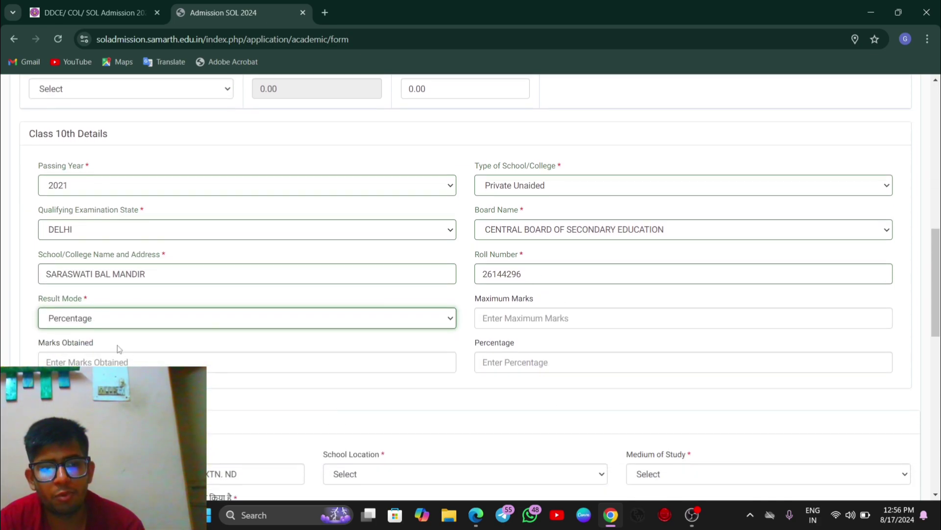
pyautogui.click(111, 324)
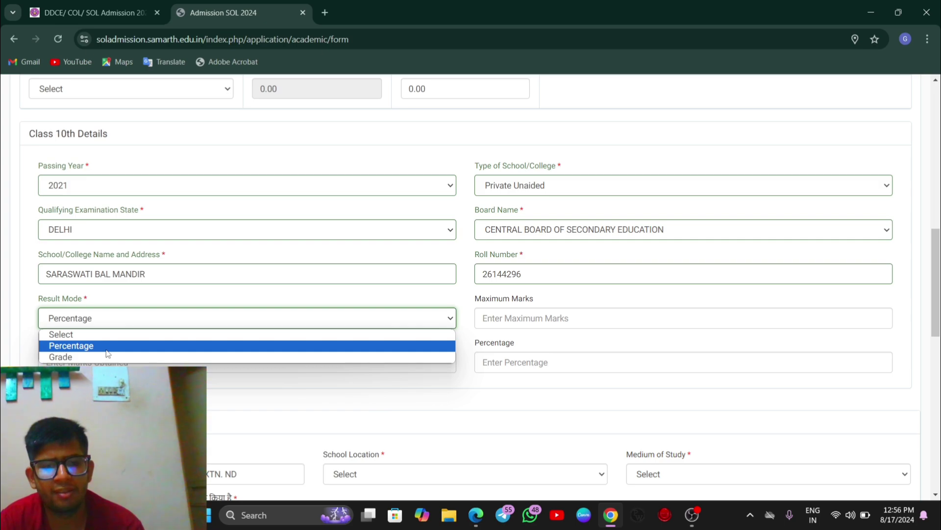
pyautogui.click(107, 349)
pyautogui.click(131, 362)
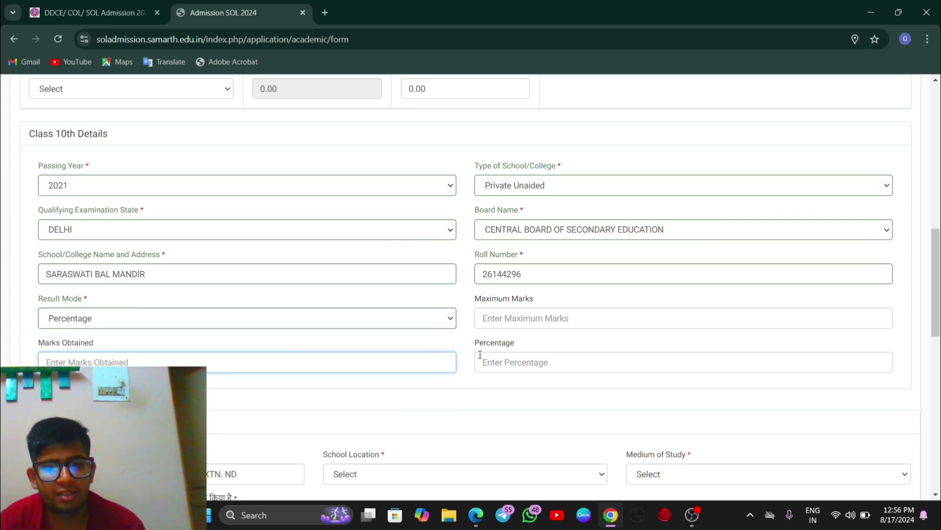
pyautogui.click(508, 316)
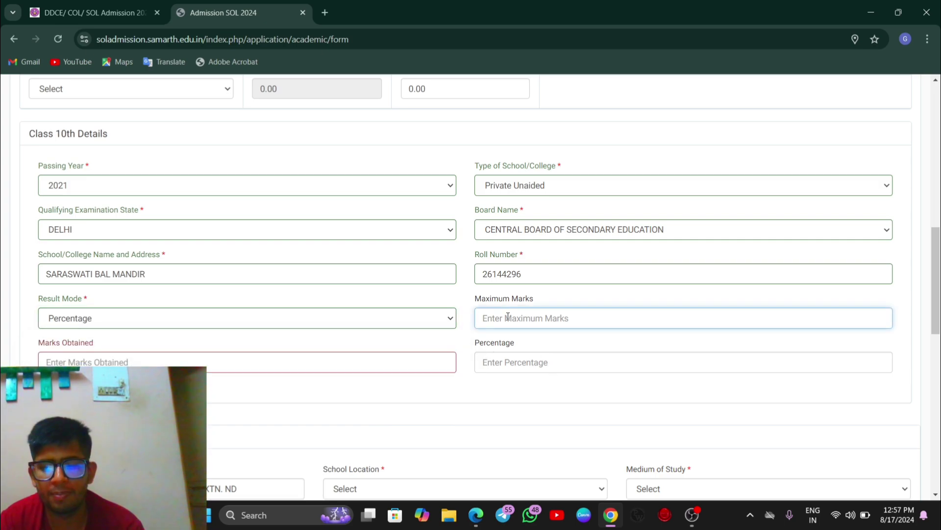
pyautogui.write('500')
# Step: Enter marks obtained 431 from the marksheet PDF and fill percentage 86.20
pyautogui.click(341, 368)
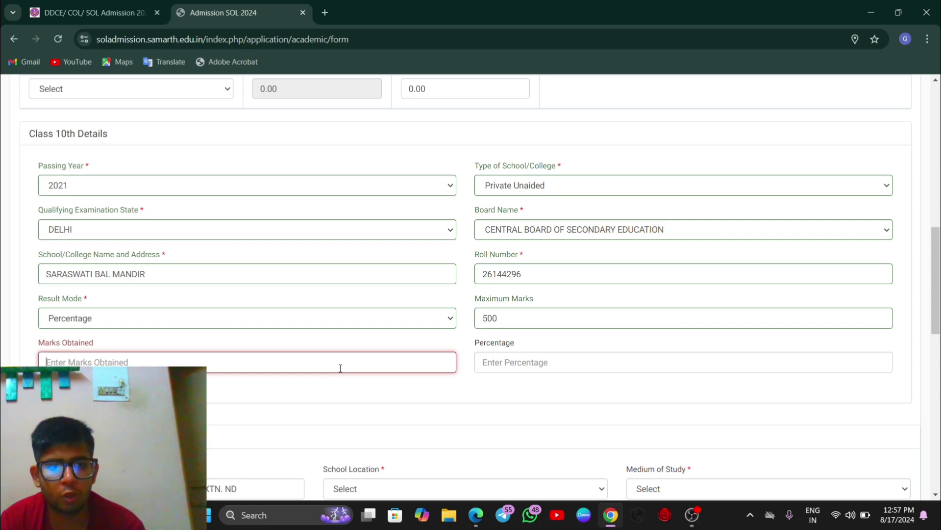
pyautogui.press('super+Tab')
pyautogui.click(499, 234)
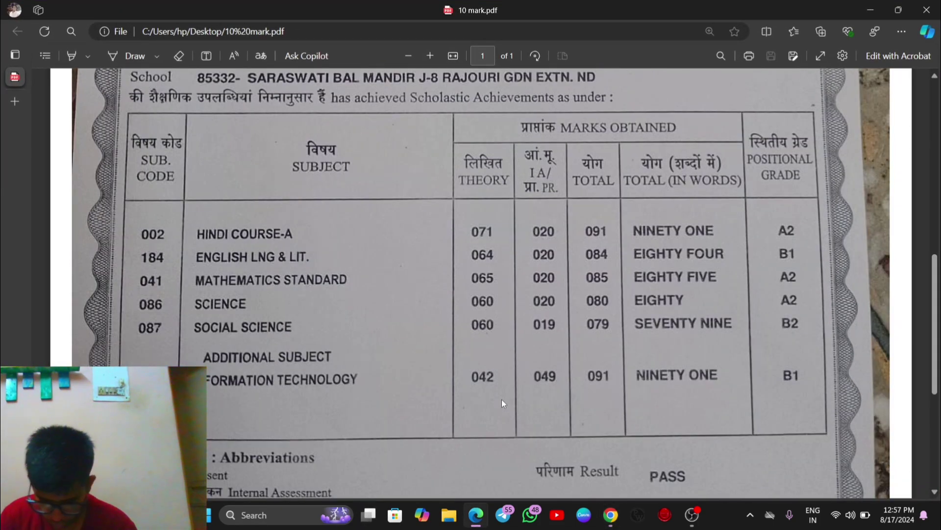
pyautogui.hotkey('alt', 'Tab')
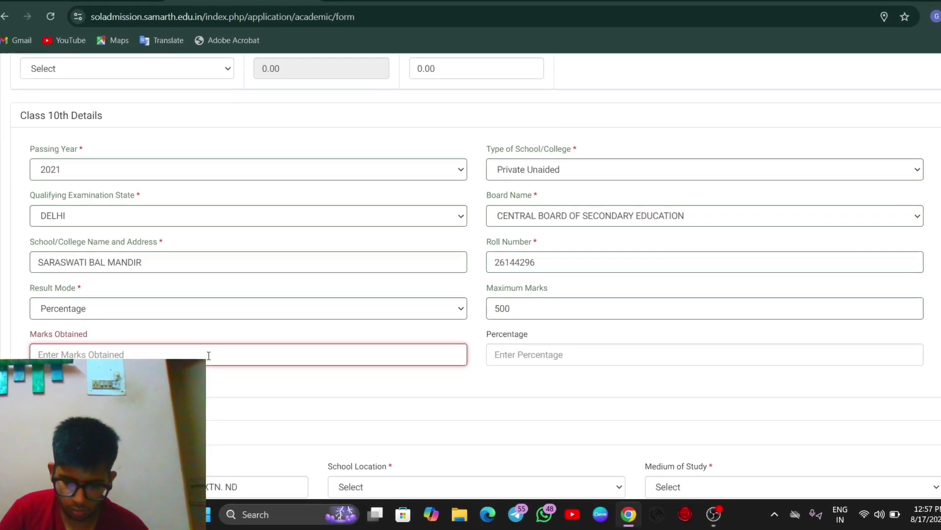
pyautogui.write('431')
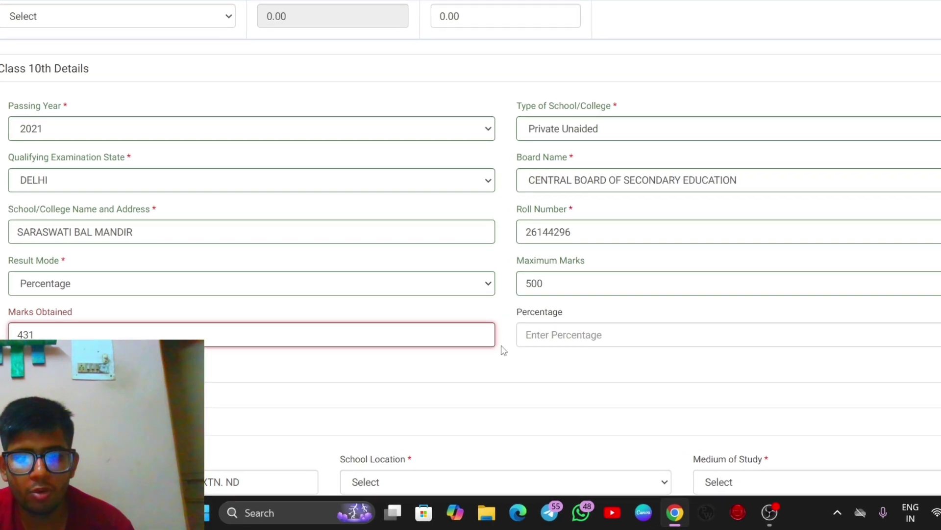
pyautogui.click(524, 352)
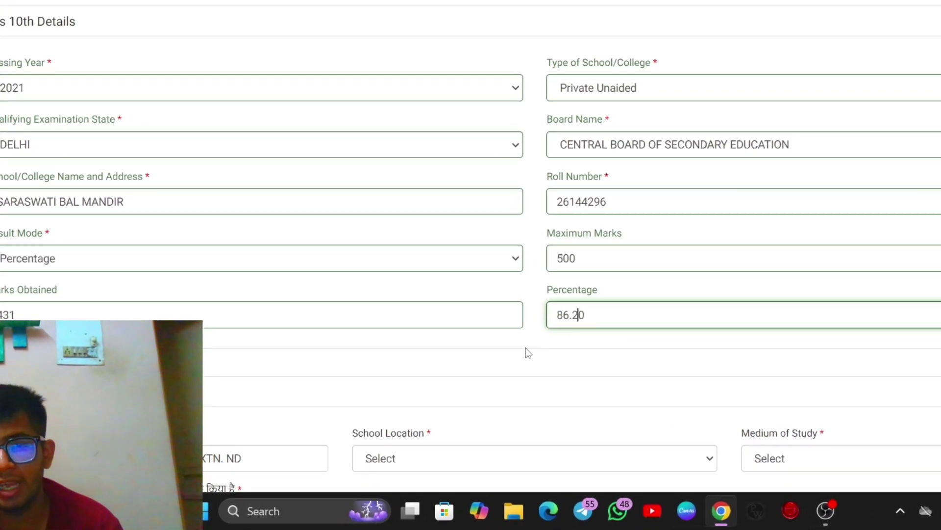
pyautogui.click(484, 361)
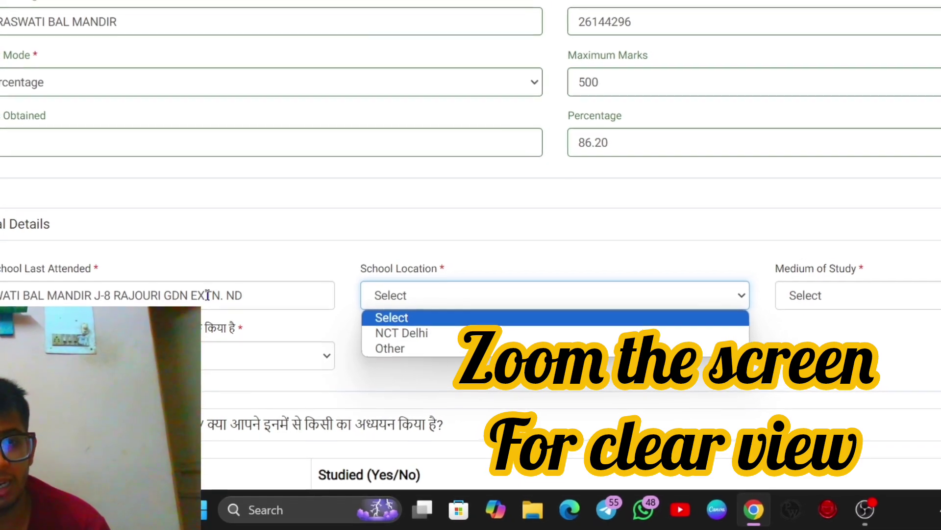
# Step: Set School Location NCT Delhi, English medium, Hindi Upto Class 10, and submit academic details
pyautogui.click(407, 337)
pyautogui.click(833, 300)
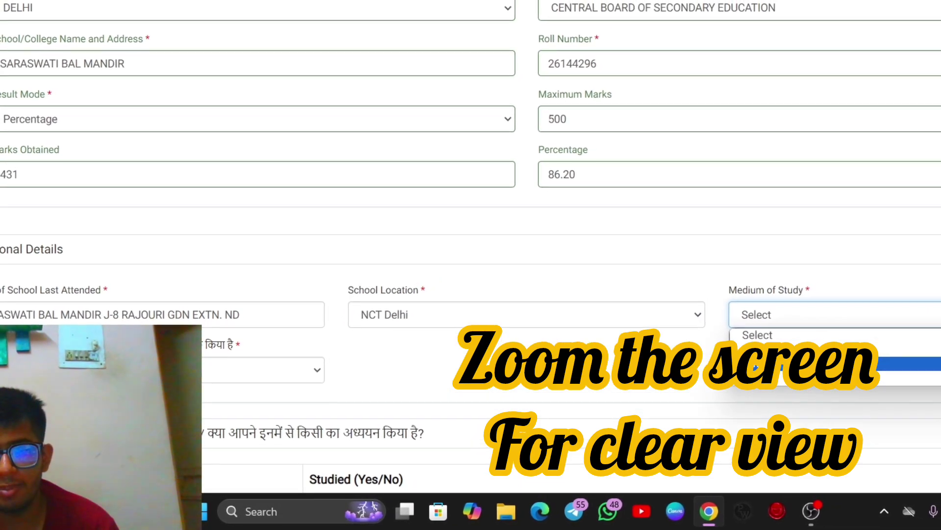
pyautogui.click(795, 353)
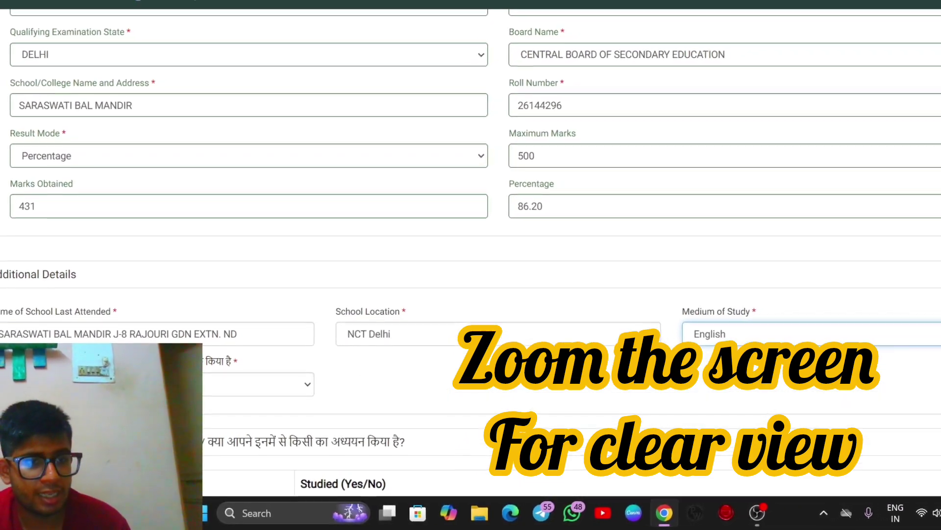
pyautogui.click(255, 387)
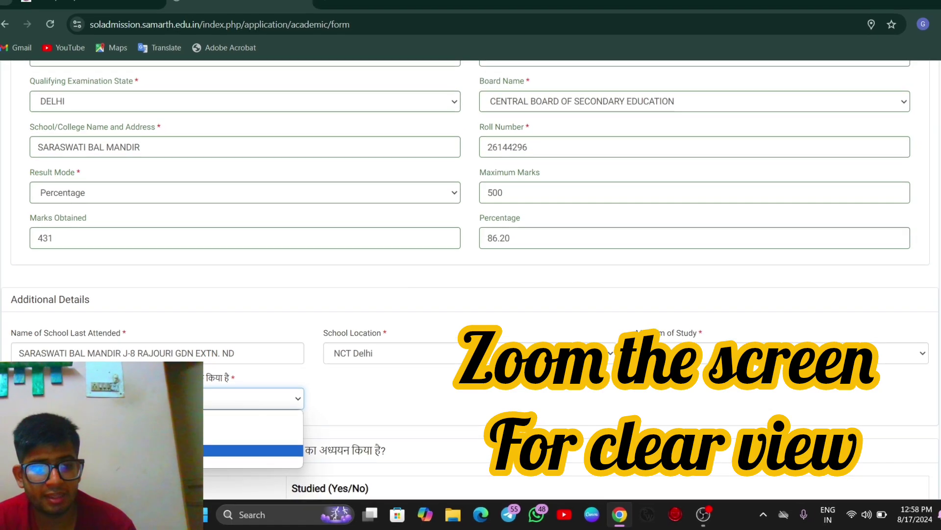
pyautogui.click(255, 441)
pyautogui.scroll(-4, 126, 360)
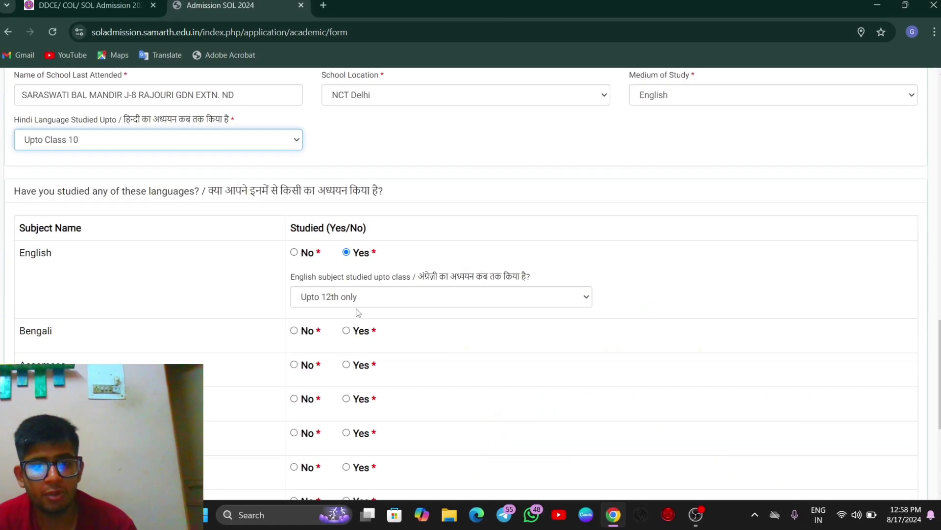
pyautogui.scroll(-2, 255, 305)
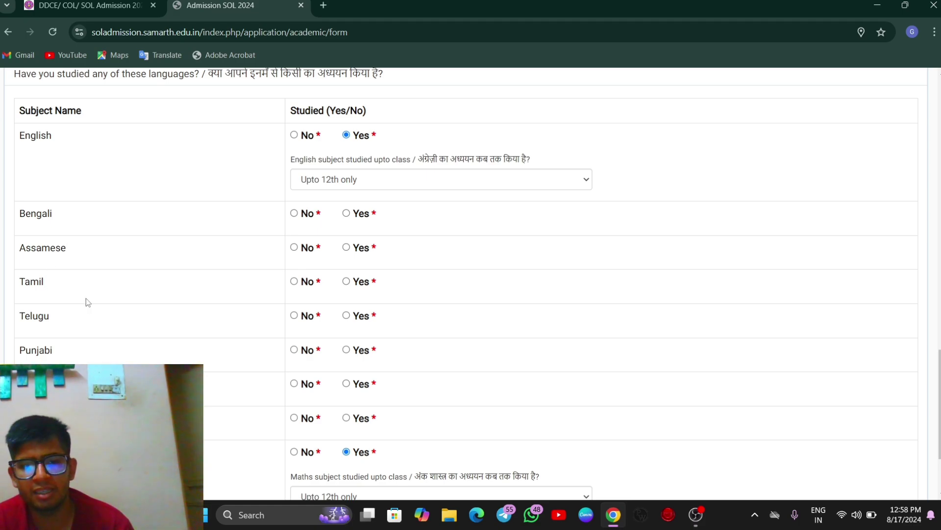
pyautogui.scroll(-2, 270, 252)
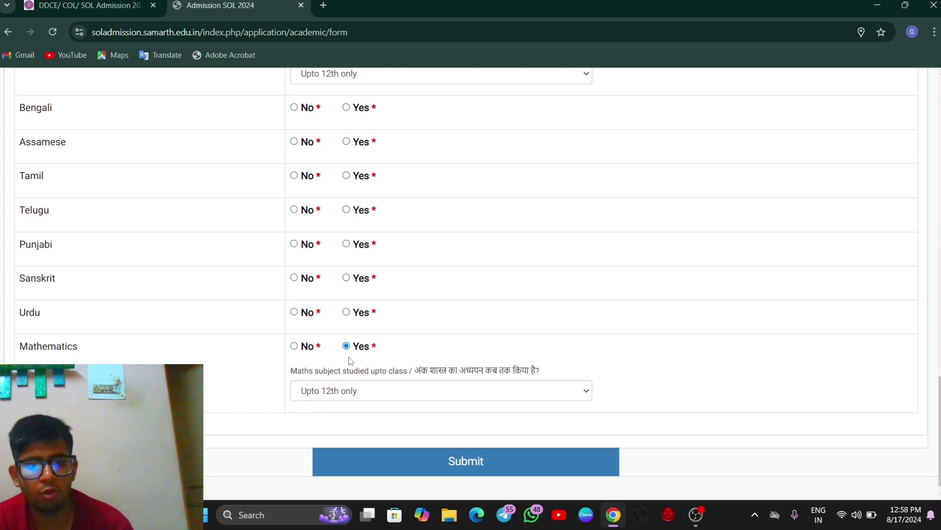
pyautogui.click(389, 458)
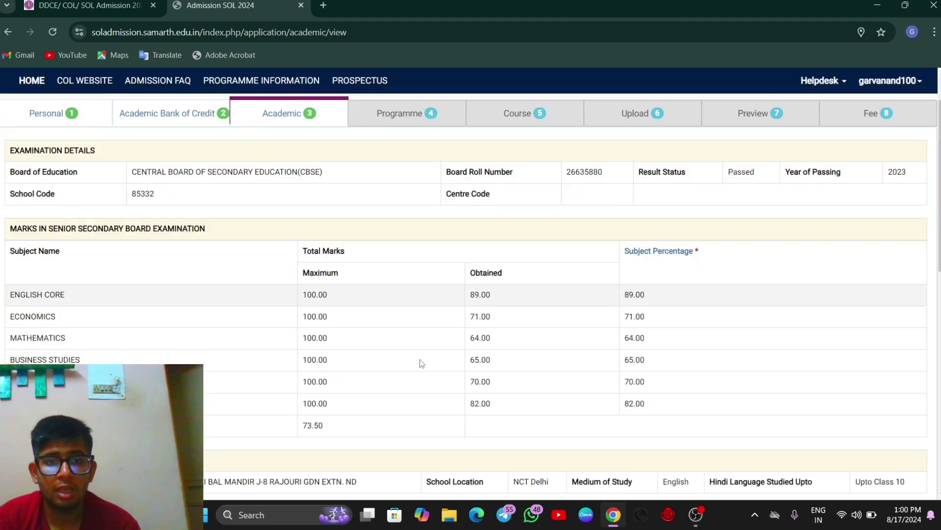
# Step: Continue to Programme Selection and scroll through the list of eligible programmes
pyautogui.scroll(-4, 420, 361)
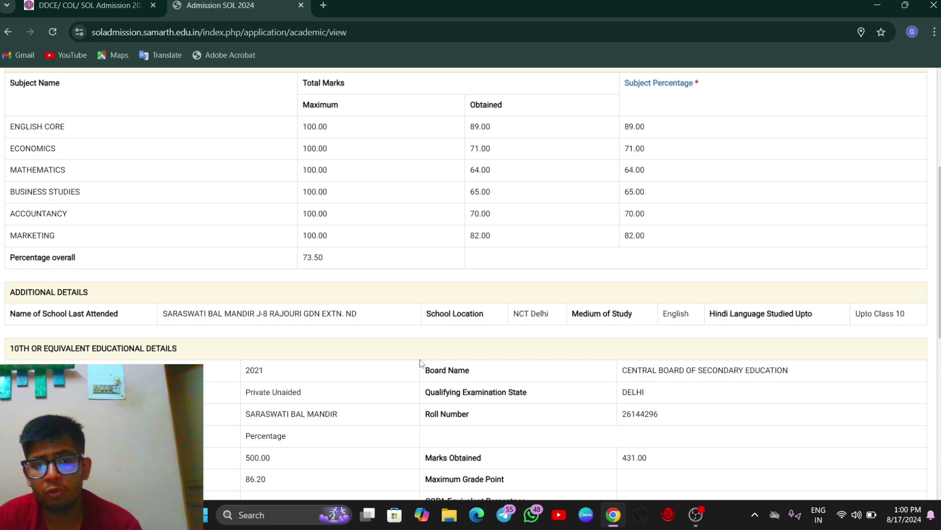
pyautogui.scroll(-7, 420, 359)
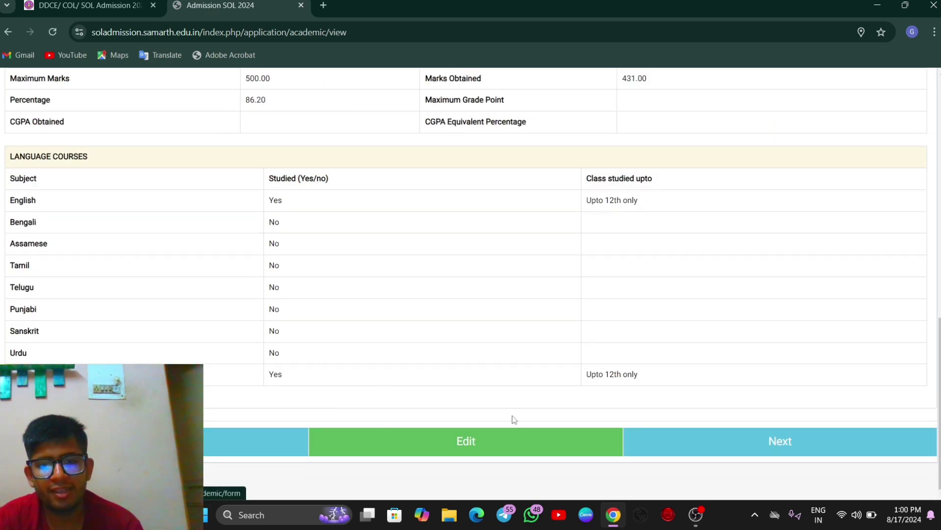
pyautogui.click(719, 442)
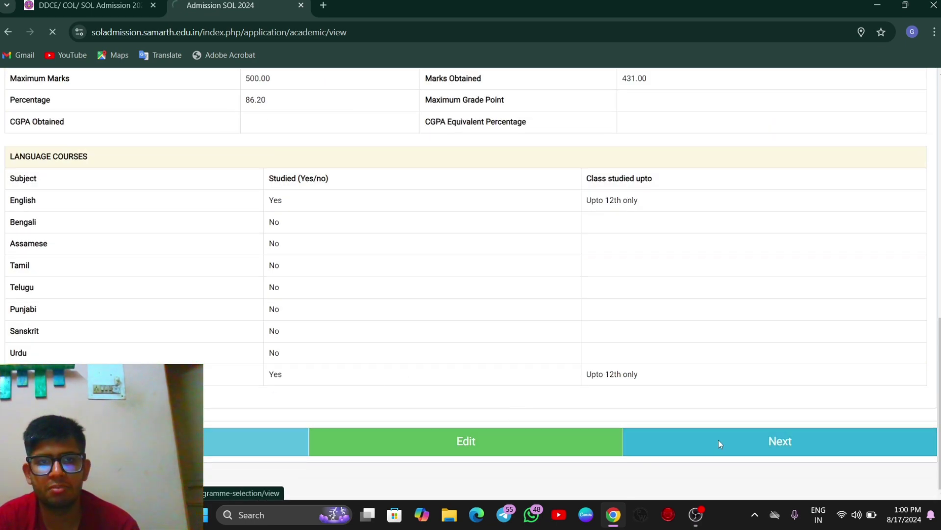
pyautogui.scroll(-2, 464, 261)
pyautogui.scroll(-2, 464, 261)
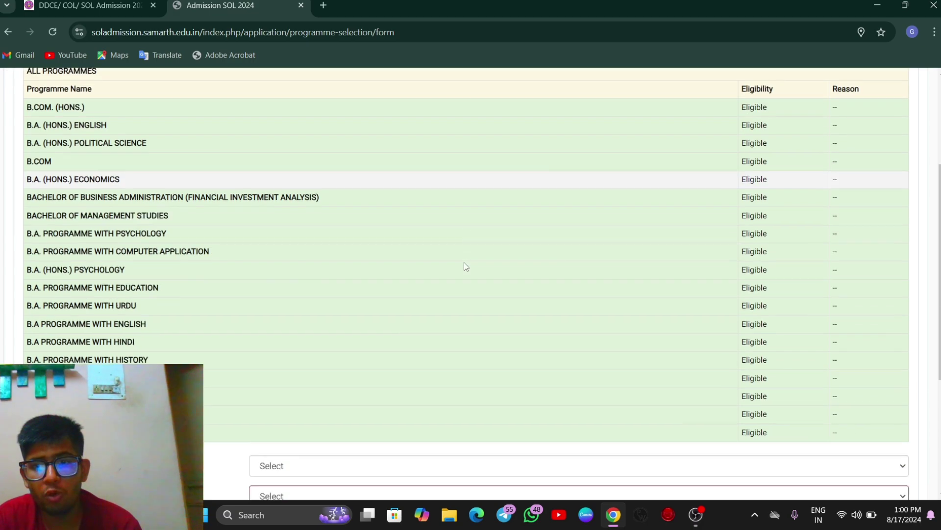
pyautogui.scroll(-1, 464, 264)
pyautogui.scroll(4, 401, 269)
pyautogui.scroll(-2, 342, 284)
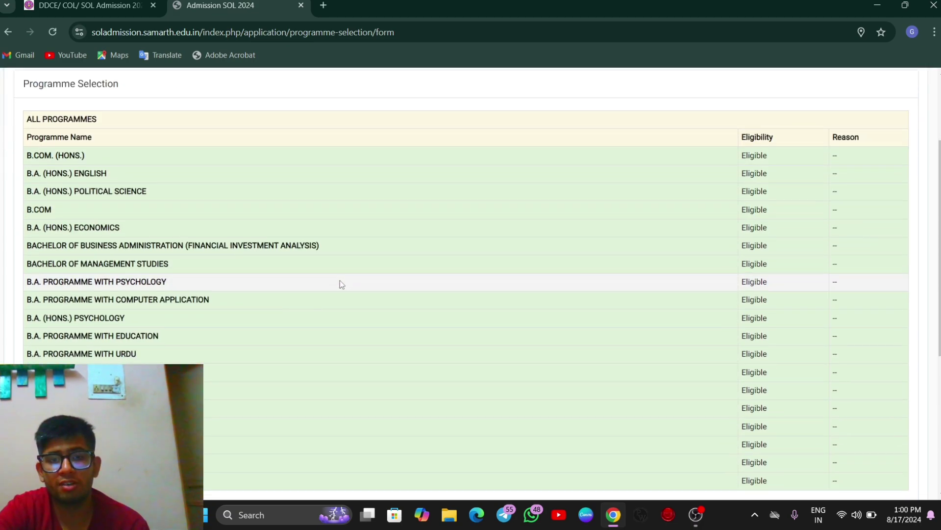
pyautogui.scroll(-2, 340, 280)
pyautogui.scroll(2, 338, 281)
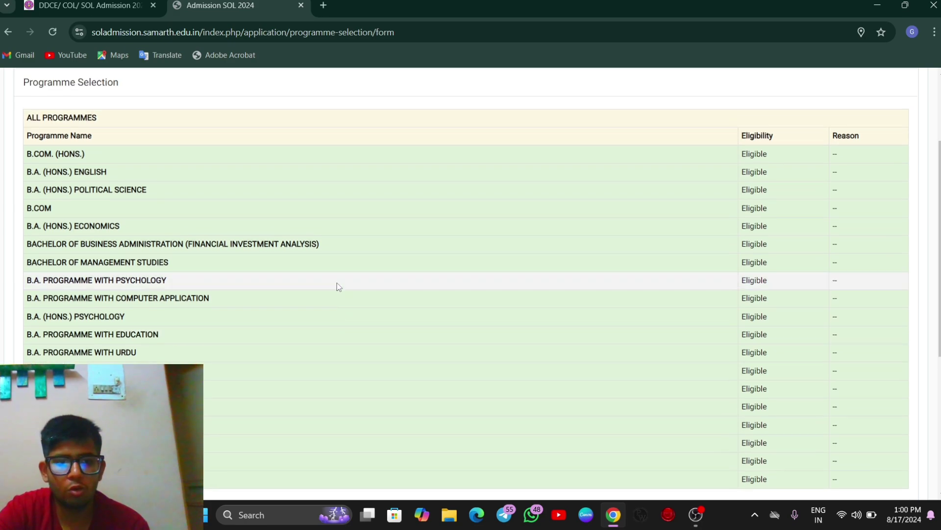
pyautogui.scroll(-1, 338, 285)
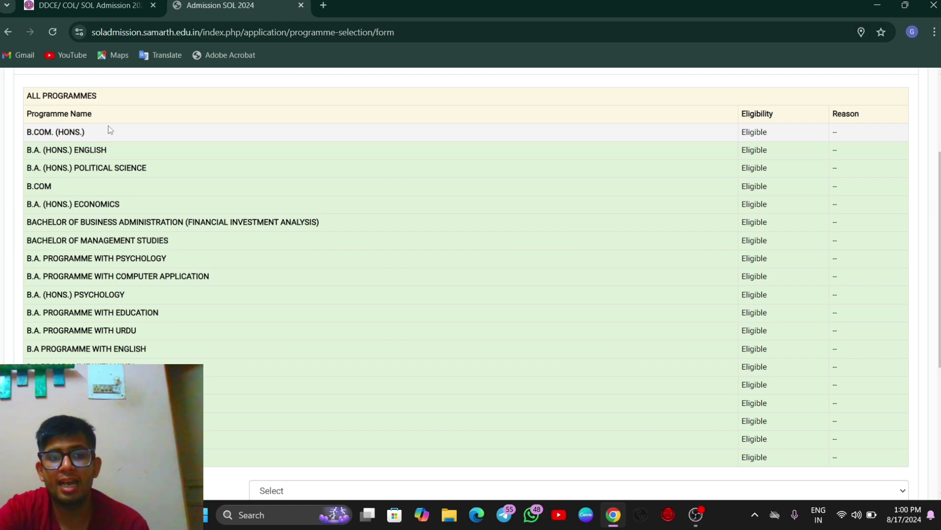
pyautogui.scroll(-5, 436, 143)
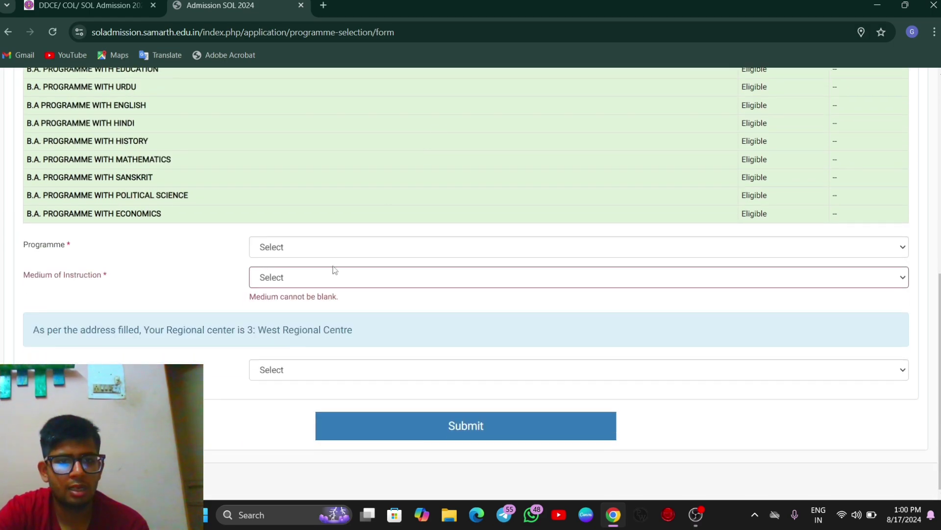
# Step: Submit B.COM. (HONS.) with ENGLISH medium at 1 : North Regional Centre
pyautogui.click(342, 252)
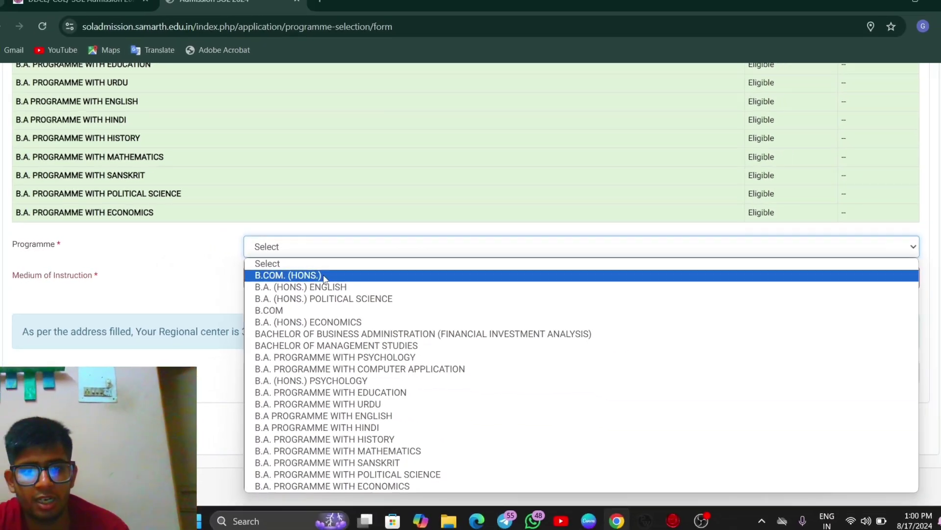
pyautogui.click(323, 276)
pyautogui.click(326, 278)
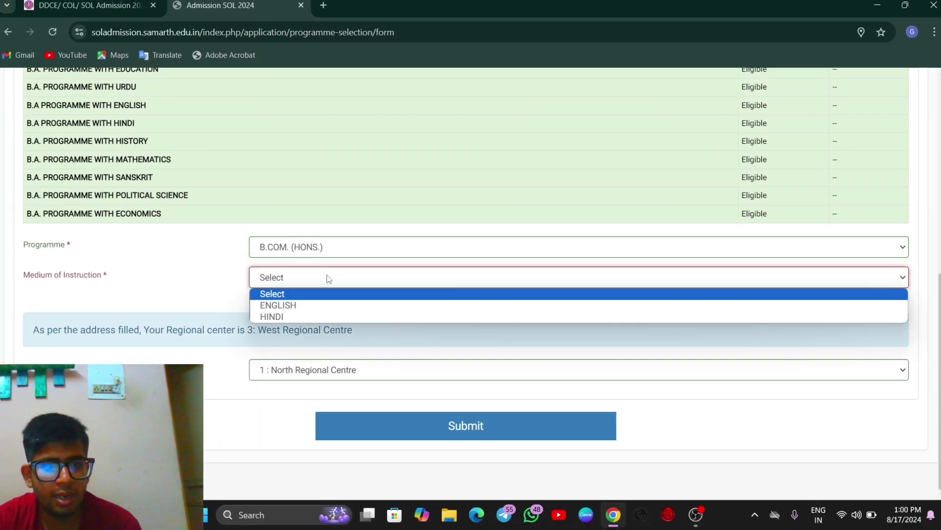
pyautogui.click(310, 306)
pyautogui.click(369, 374)
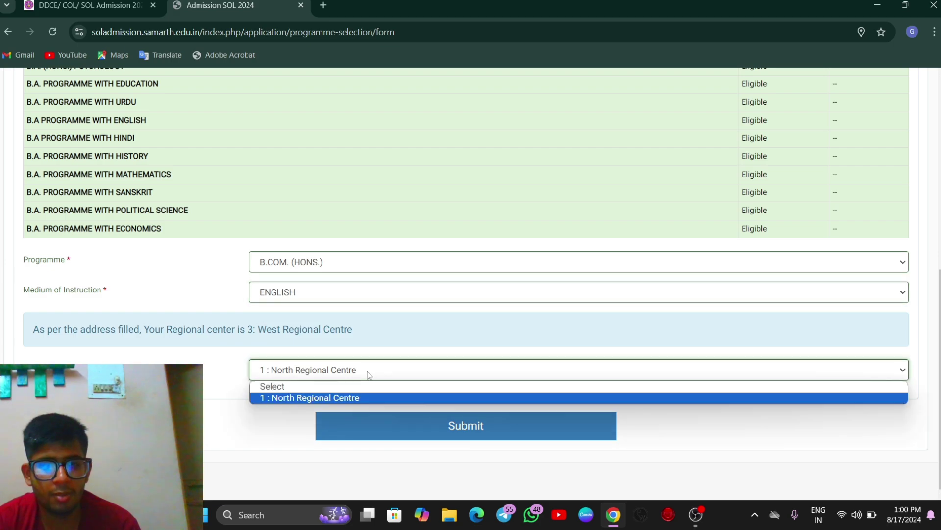
pyautogui.click(344, 398)
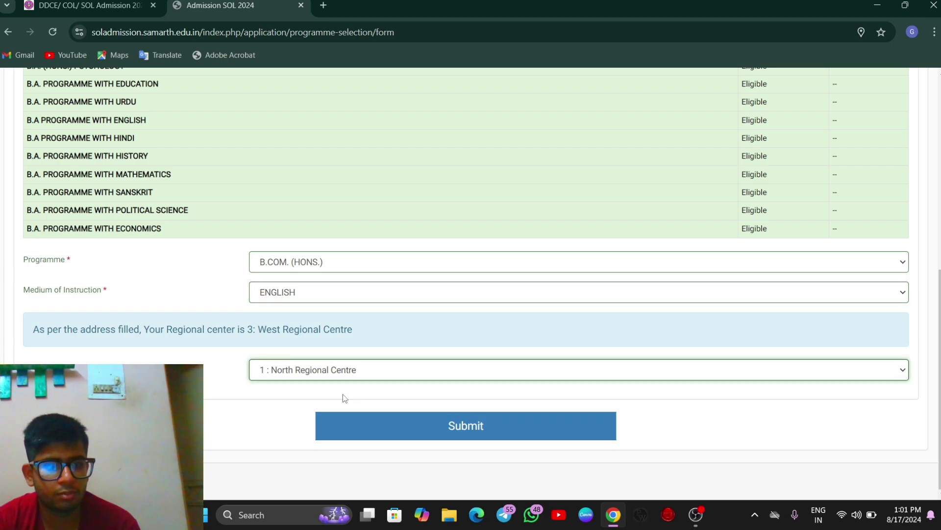
pyautogui.click(363, 422)
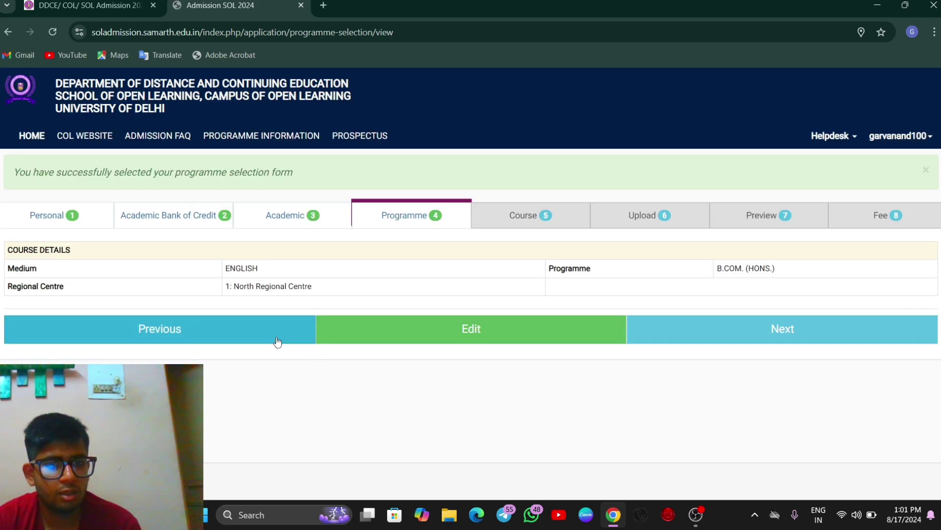
# Step: Continue to B.COM. (HONS.) course selection and enlarge the page for easier reading
pyautogui.click(713, 321)
pyautogui.scroll(-1, 480, 358)
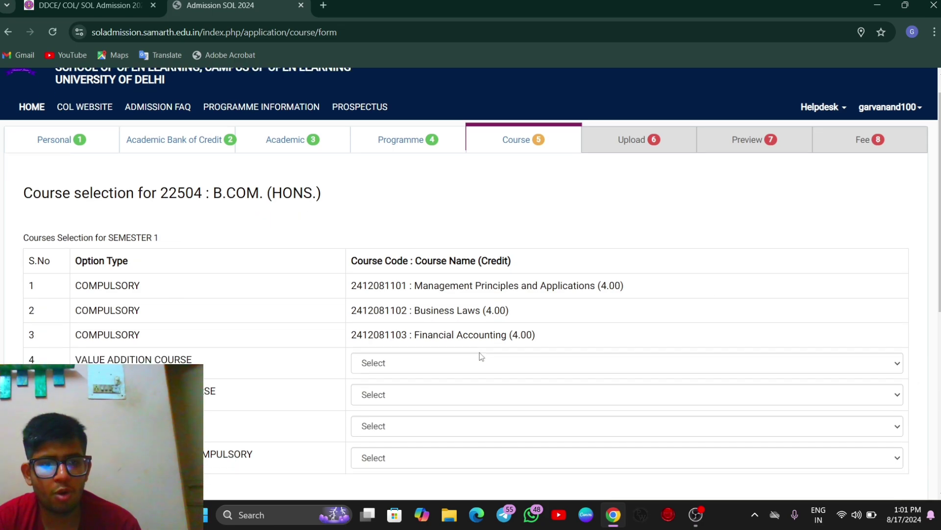
pyautogui.hotkey('ctrl', '+')
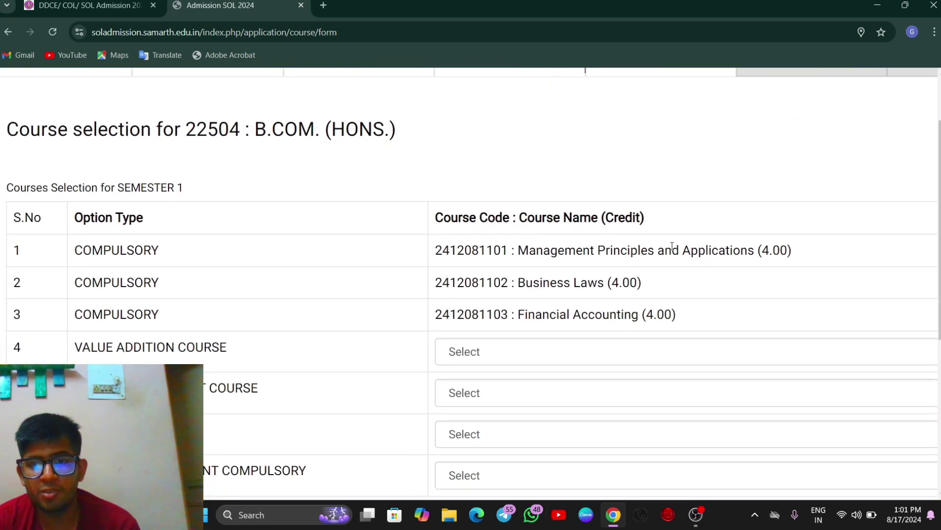
pyautogui.hscroll(1, 566, 340)
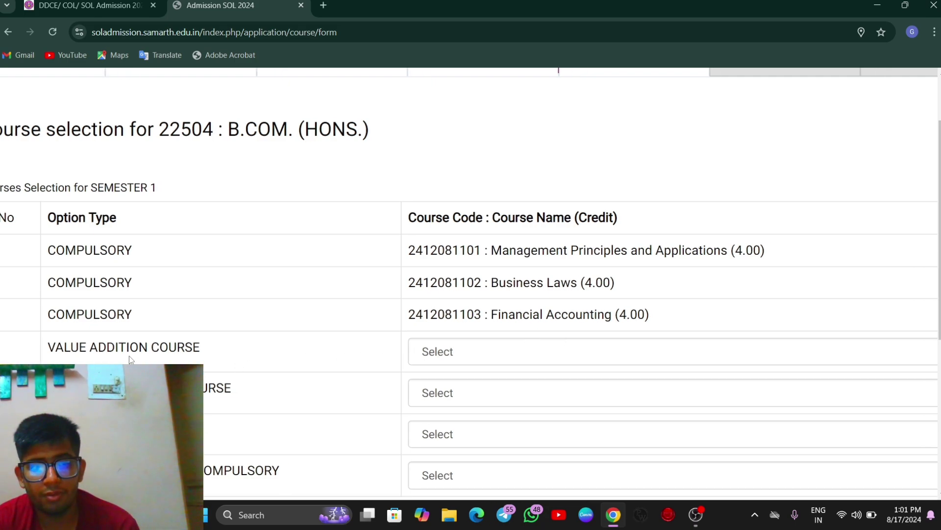
# Step: Choose Financial Literacy as value addition and Social Media Marketing as the skill enhancement course
pyautogui.click(458, 347)
pyautogui.scroll(-1, 459, 347)
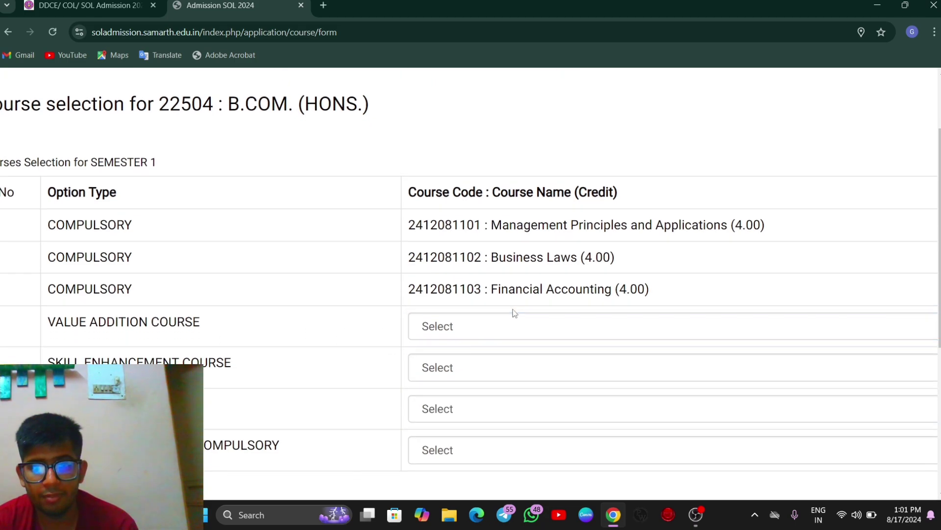
pyautogui.click(513, 327)
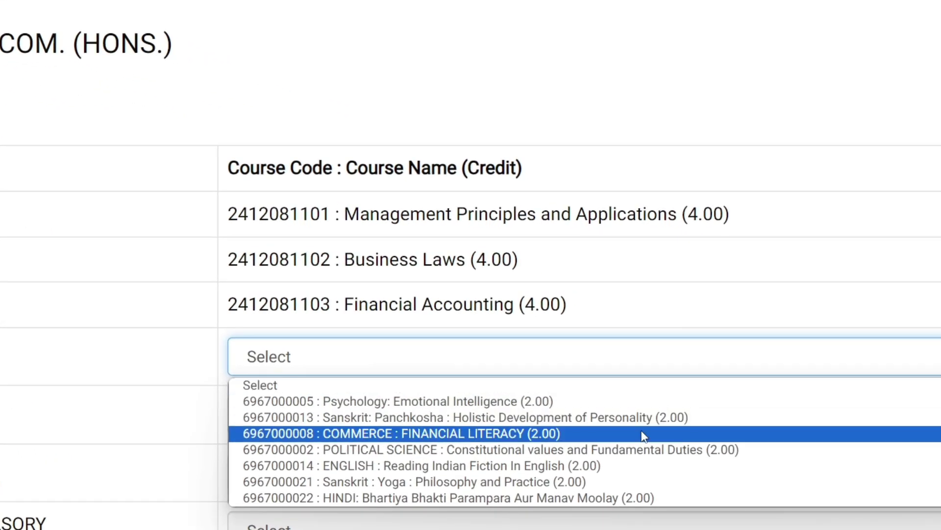
pyautogui.click(643, 434)
pyautogui.click(451, 414)
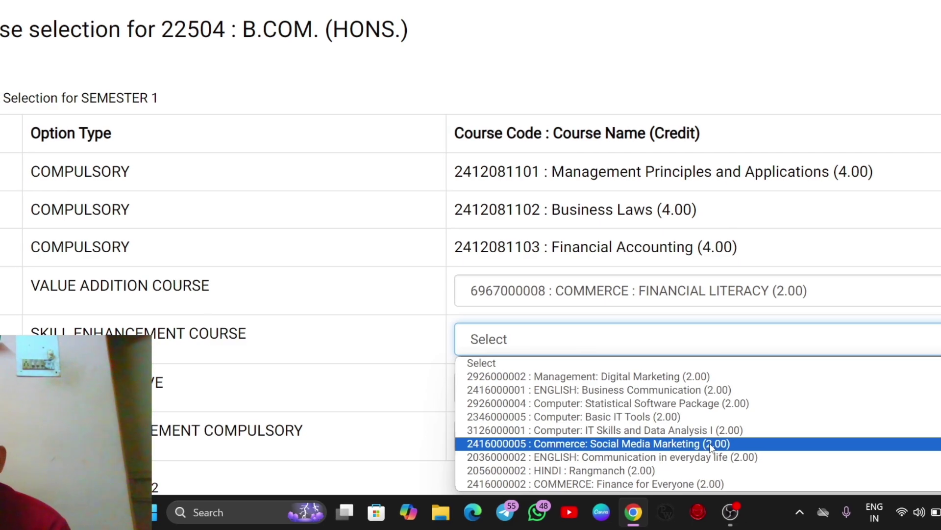
pyautogui.click(734, 443)
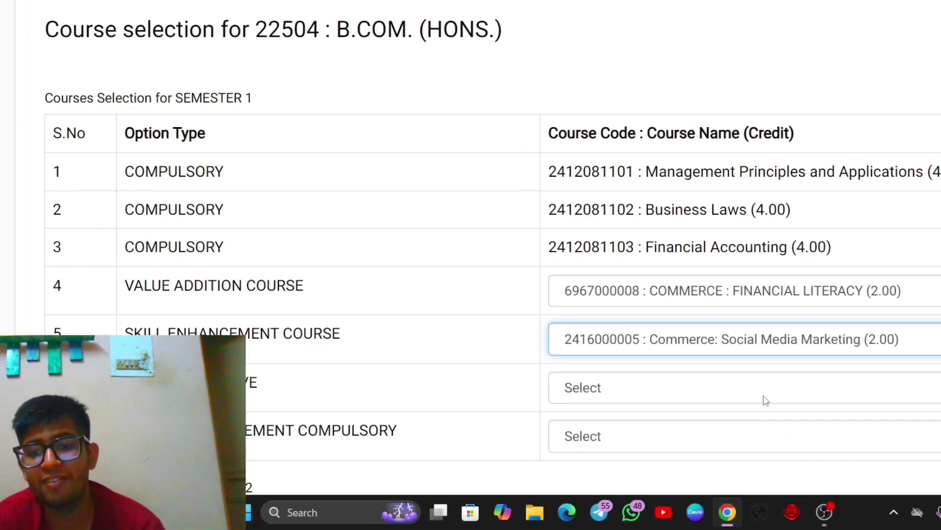
# Step: Pick Fundamentals of Stock Trading as the Semester 1 generic elective, keeping Social Media Marketing
pyautogui.click(737, 398)
pyautogui.click(740, 396)
pyautogui.click(853, 338)
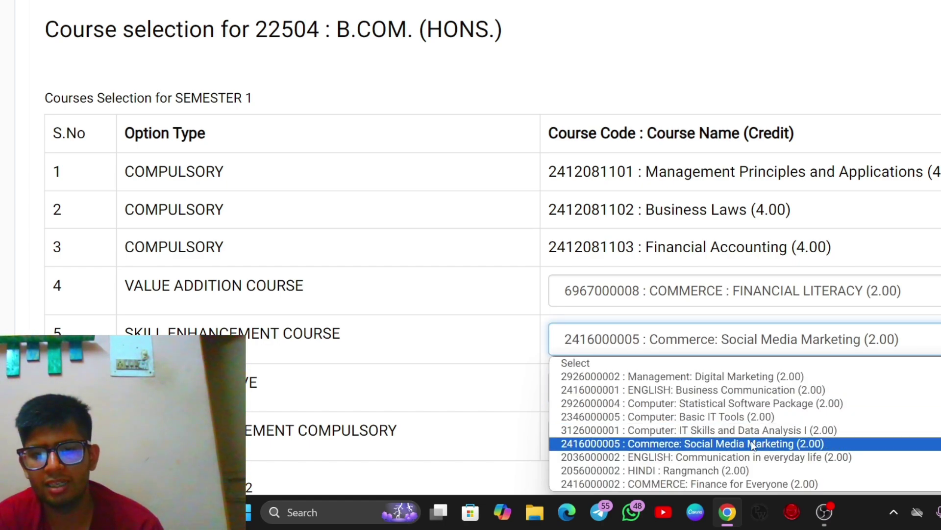
pyautogui.click(753, 445)
pyautogui.click(661, 395)
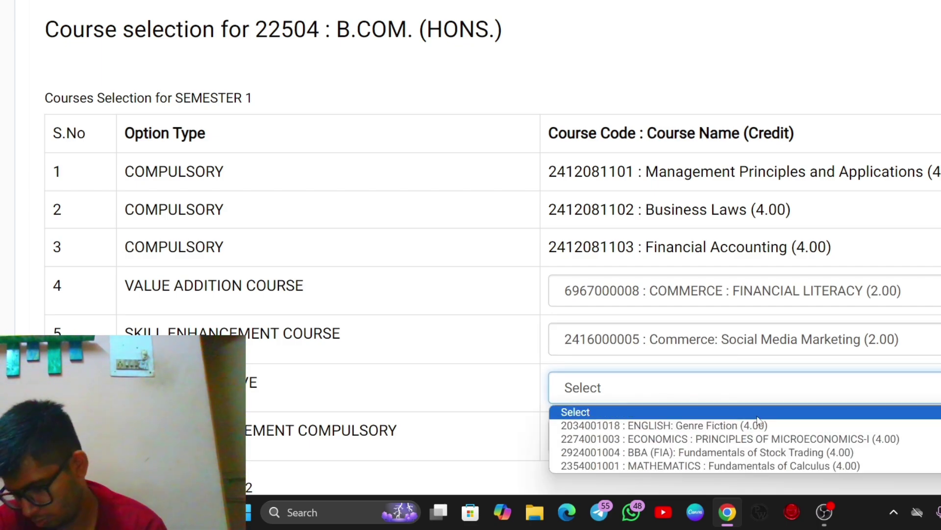
pyautogui.click(730, 452)
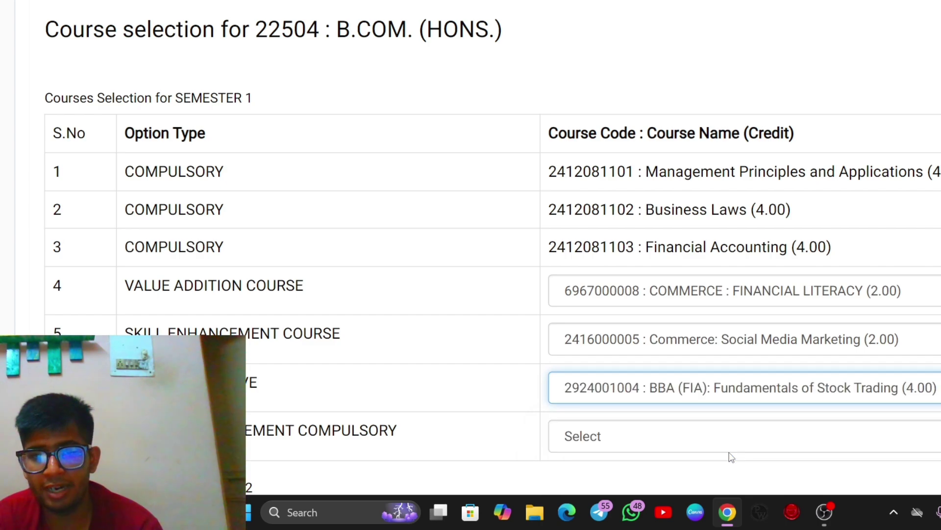
pyautogui.scroll(-2, 489, 362)
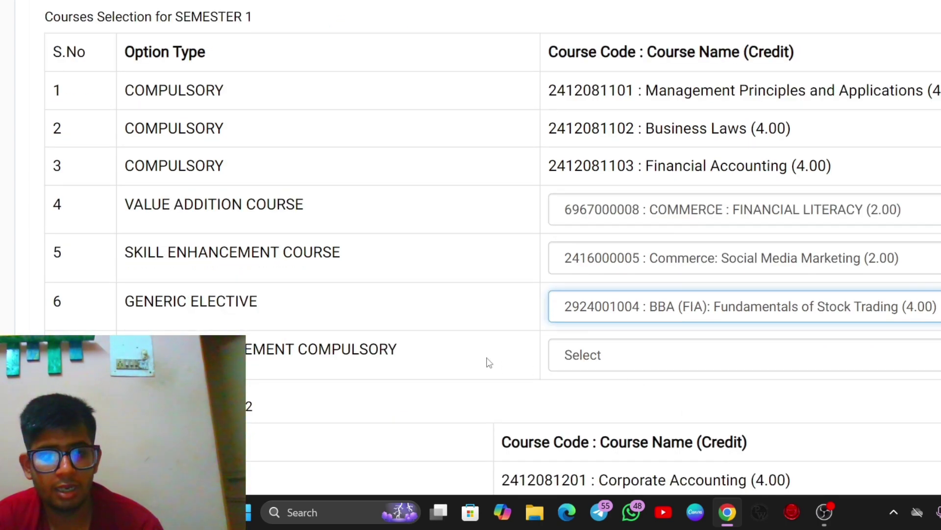
pyautogui.click(637, 360)
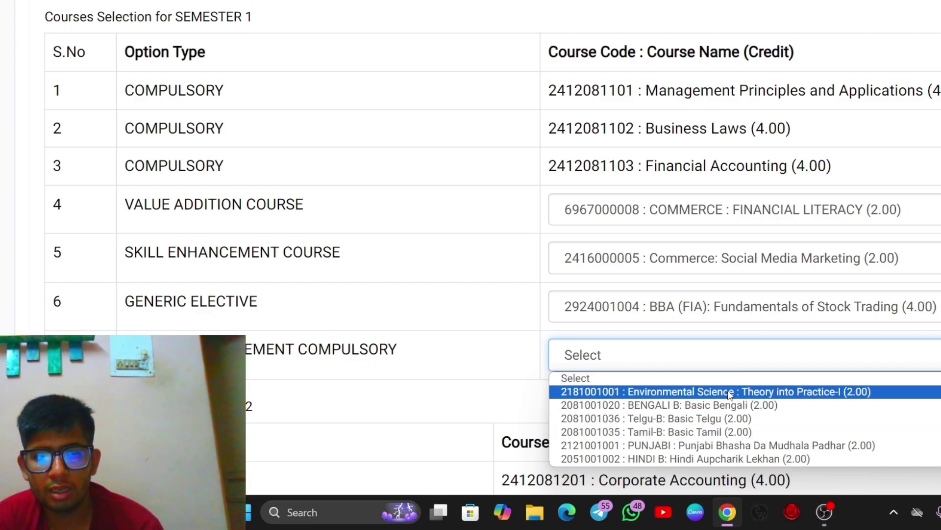
# Step: Complete Semester 1 with Environmental Science as the ability enhancement course
pyautogui.click(878, 391)
pyautogui.scroll(-5, 877, 391)
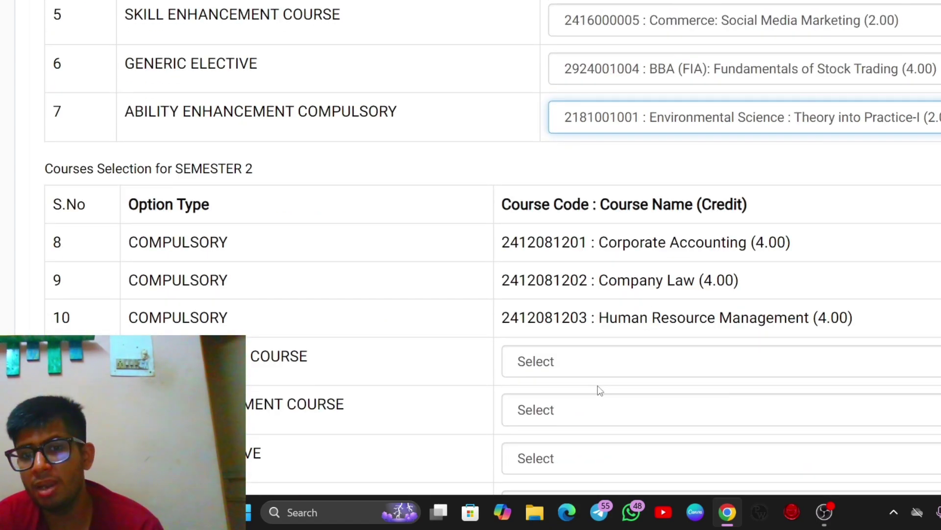
pyautogui.scroll(-3, 727, 317)
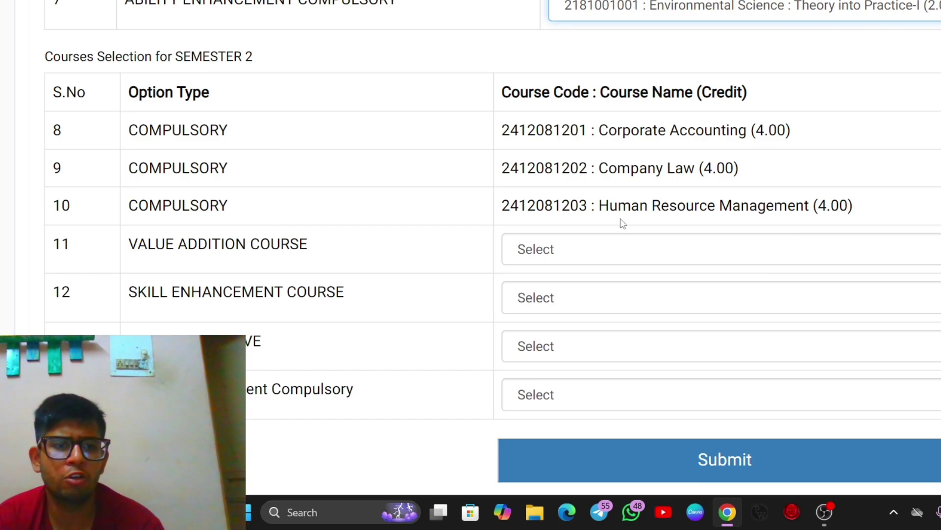
# Step: Set Semester 2 value addition to Reading Indian Fiction In English, avoiding the duplicate Financial Literacy
pyautogui.click(579, 249)
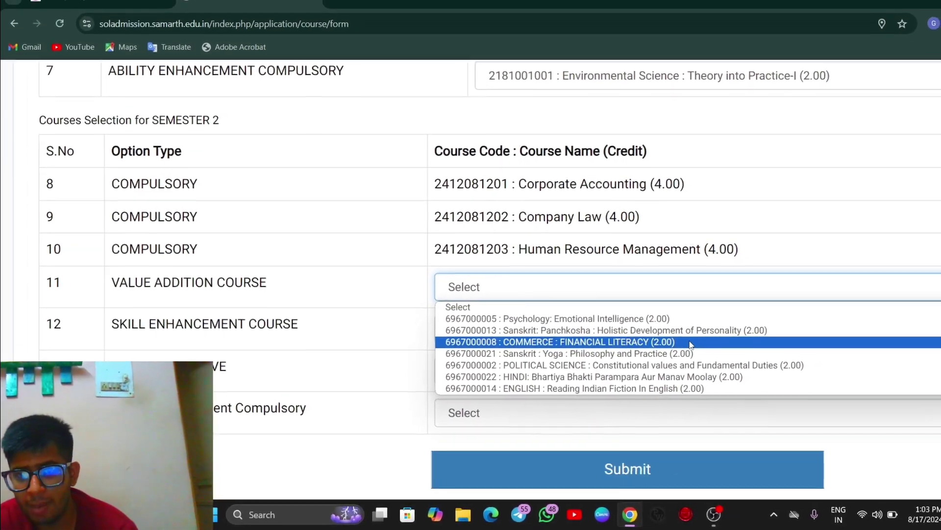
pyautogui.click(677, 337)
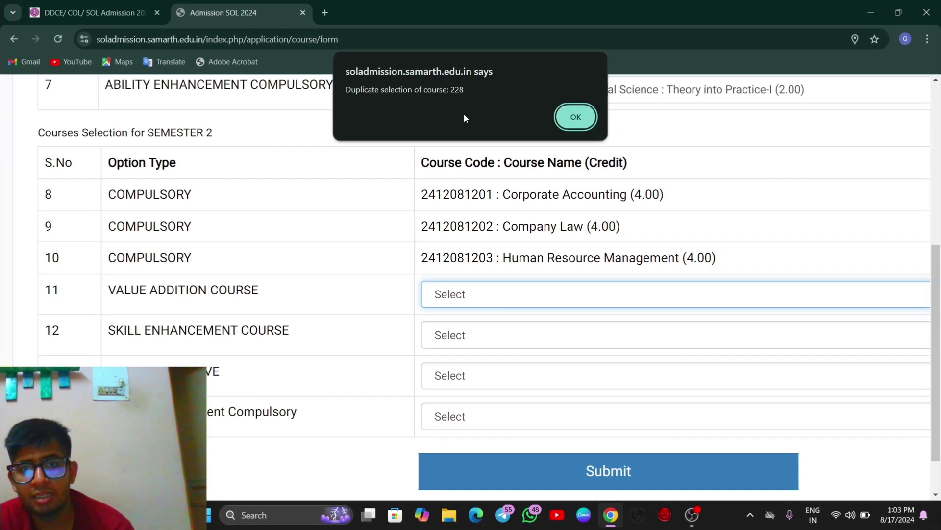
pyautogui.click(573, 120)
pyautogui.click(513, 293)
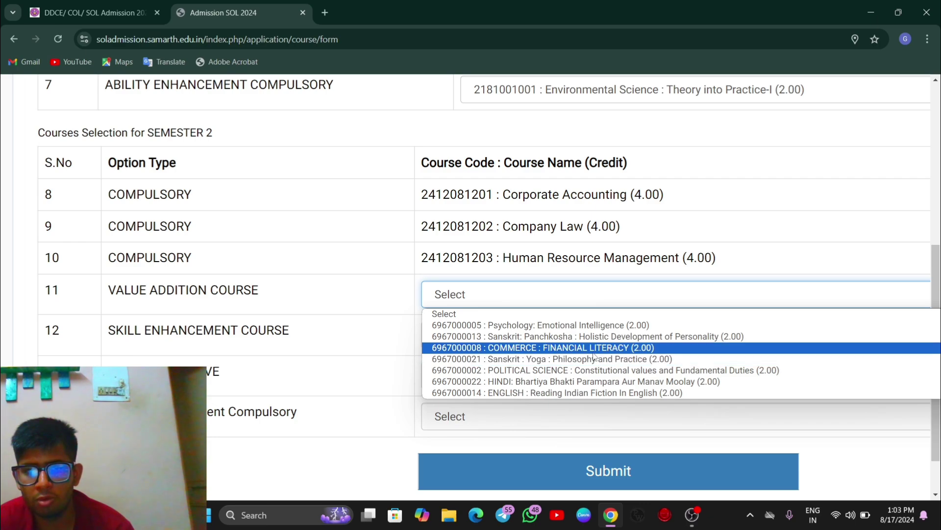
pyautogui.click(593, 392)
# Step: Pick IT Skills and Data Analysis II, Essentials of Financial Investment and Hindi Aupcharik Lekhan, then submit
pyautogui.click(564, 338)
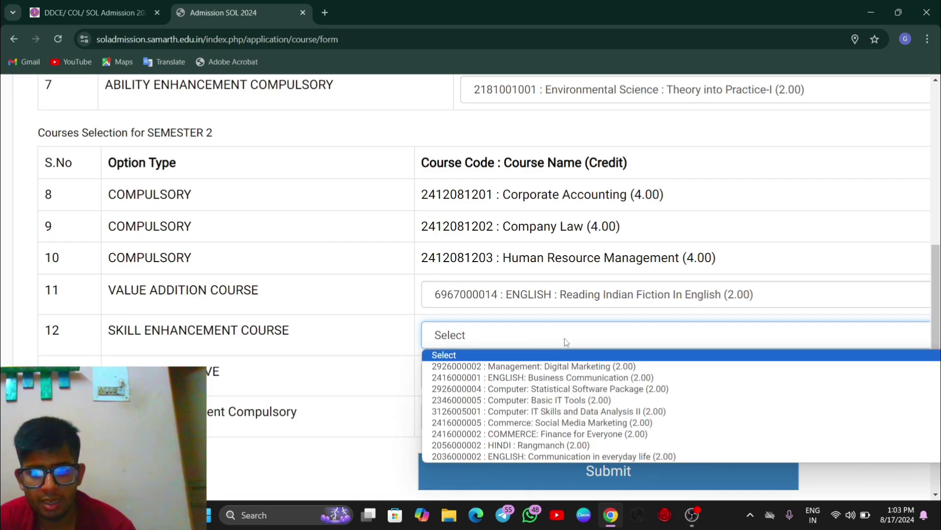
pyautogui.click(600, 411)
pyautogui.click(603, 377)
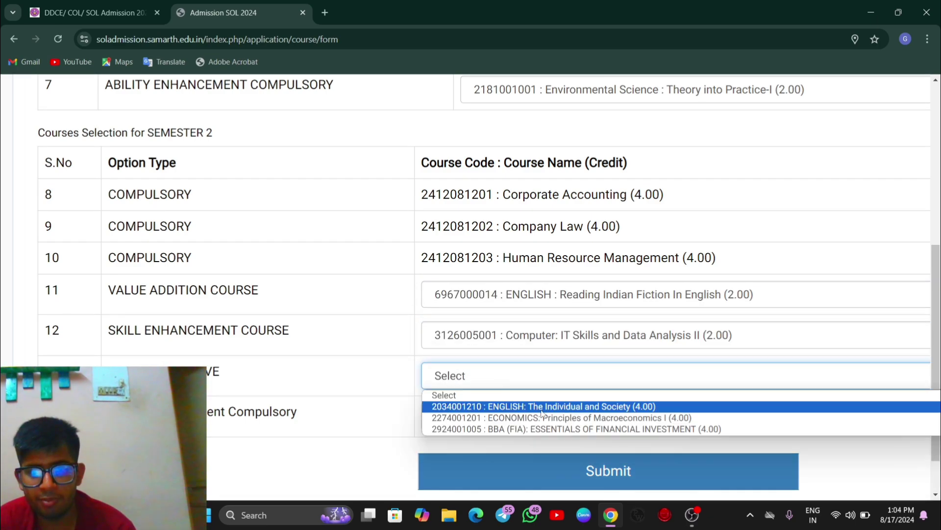
pyautogui.click(621, 429)
pyautogui.click(480, 415)
pyautogui.click(618, 444)
pyautogui.scroll(-2, 618, 316)
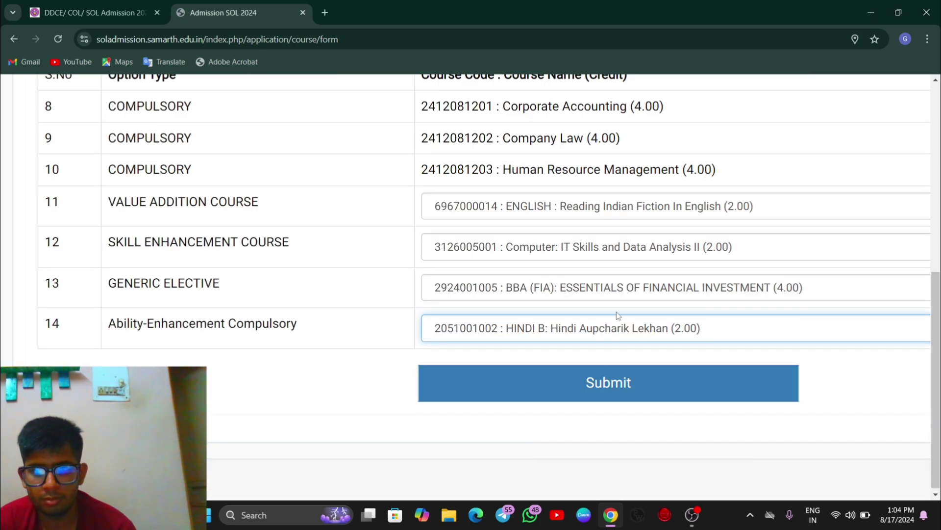
pyautogui.click(618, 326)
pyautogui.click(539, 392)
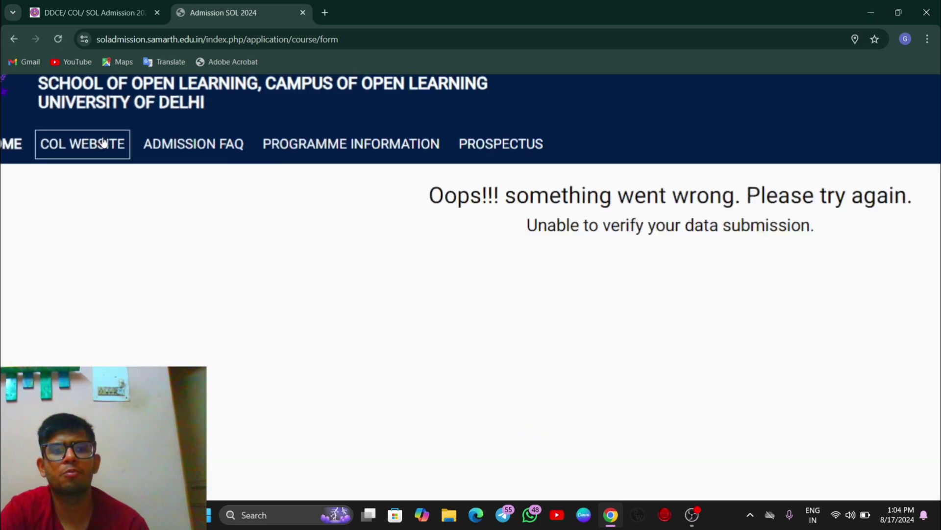
# Step: Go back from the error page, resubmit the courses, review the 44-credit summary and continue
pyautogui.click(14, 40)
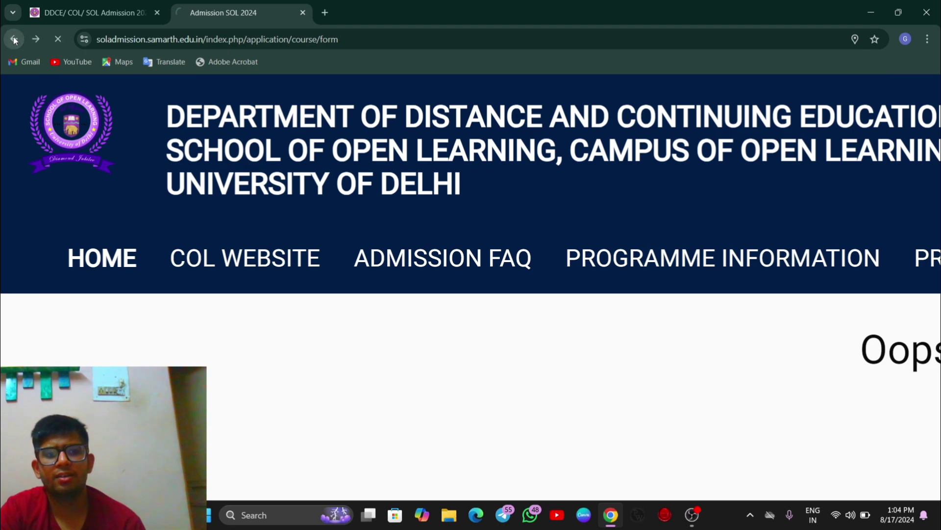
pyautogui.click(443, 419)
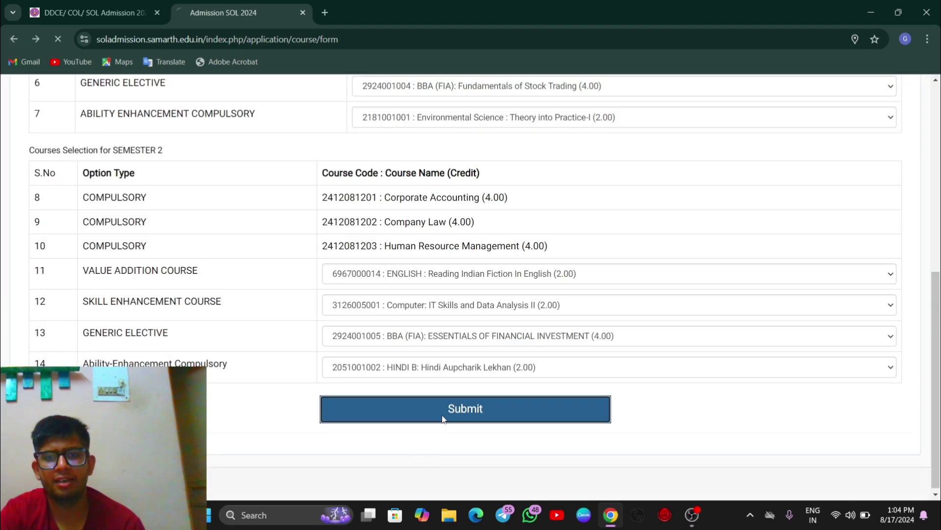
pyautogui.scroll(-3, 487, 344)
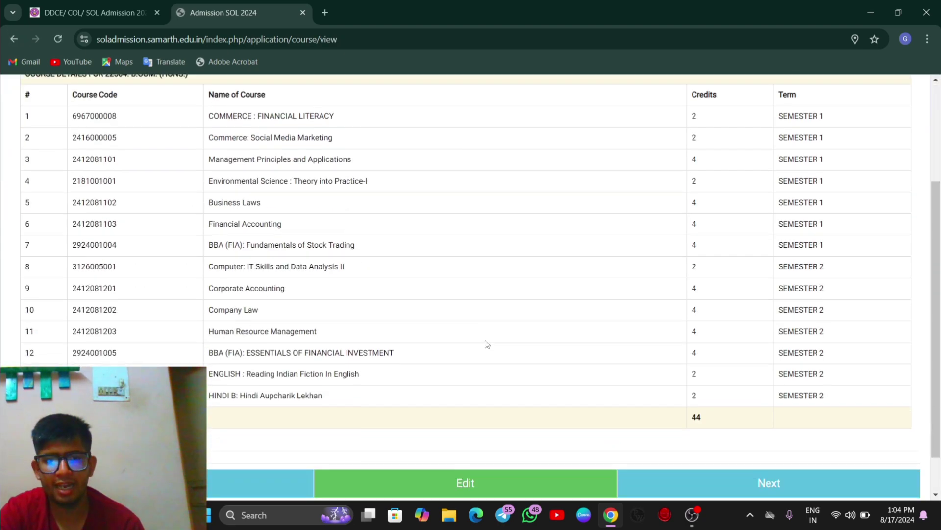
pyautogui.scroll(1, 487, 344)
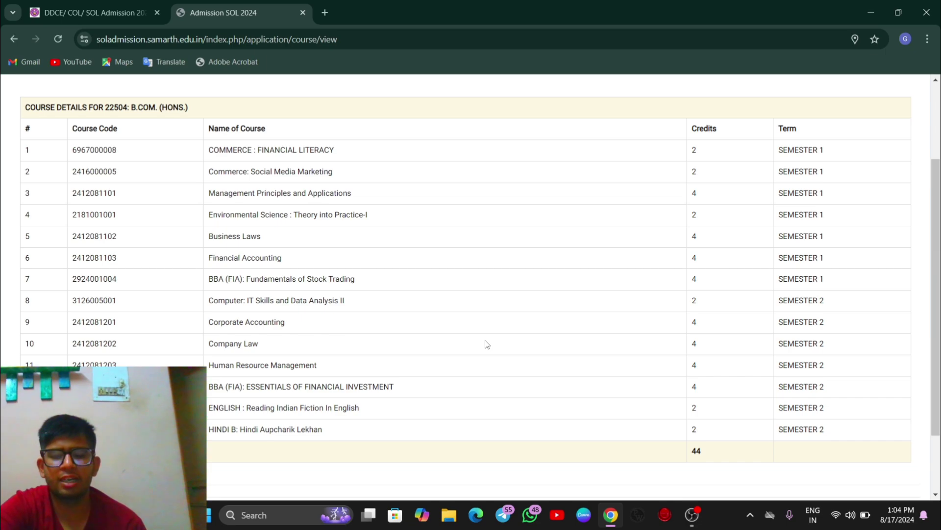
pyautogui.scroll(-2, 485, 340)
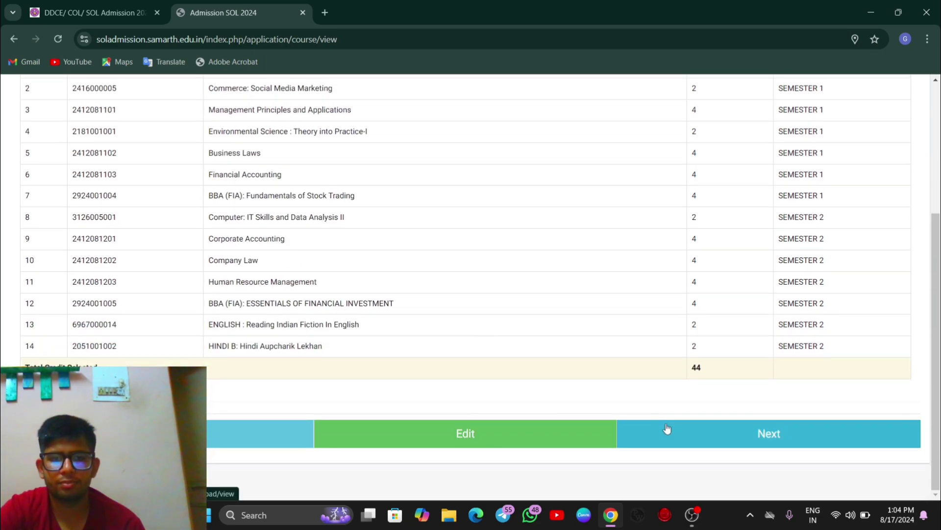
pyautogui.scroll(1, 667, 311)
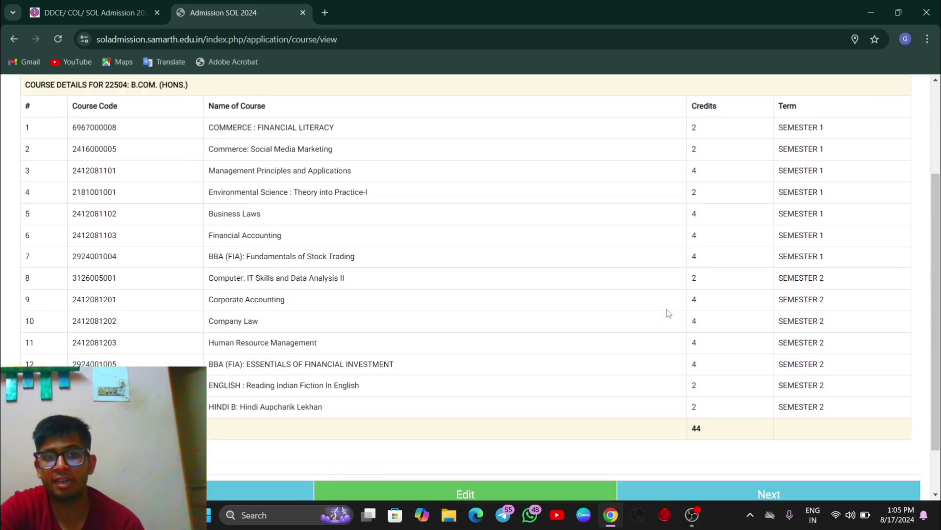
pyautogui.scroll(-1, 718, 252)
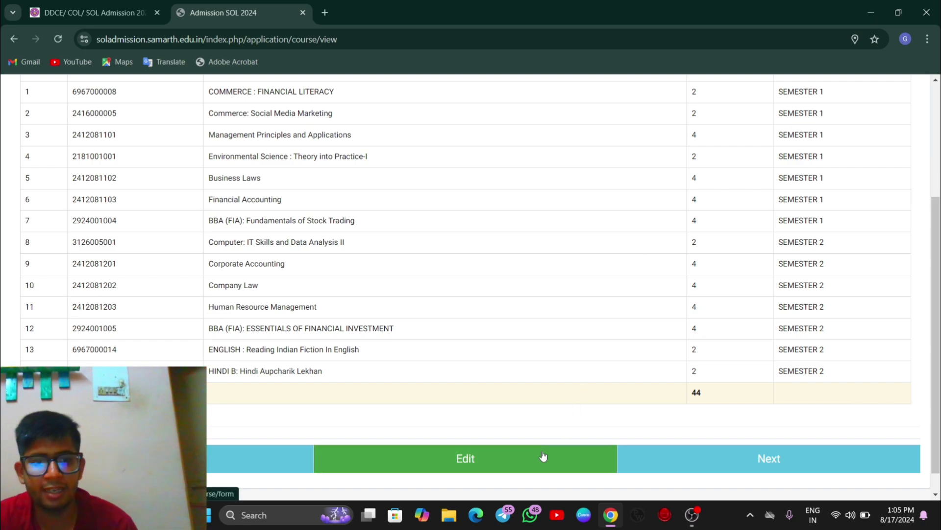
pyautogui.click(465, 458)
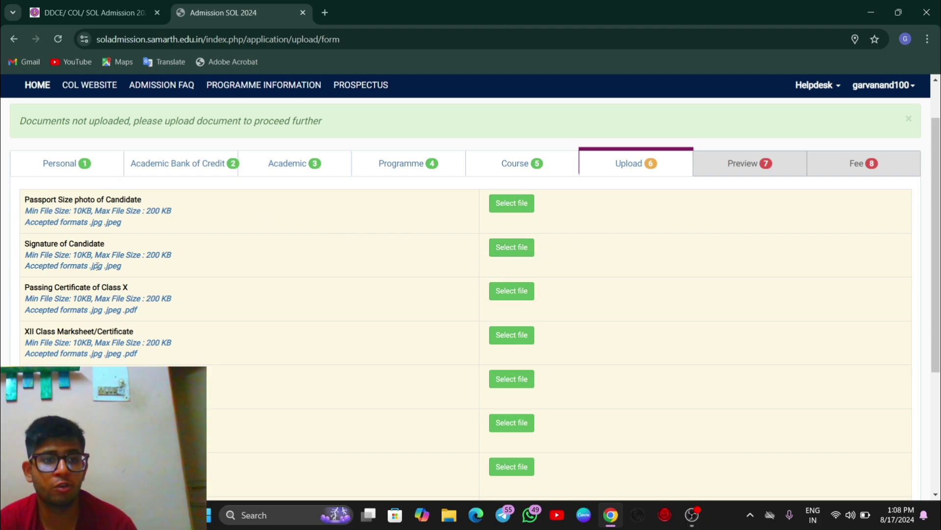
# Step: Scroll through the Upload step to review the required document rows
pyautogui.scroll(-1, 229, 352)
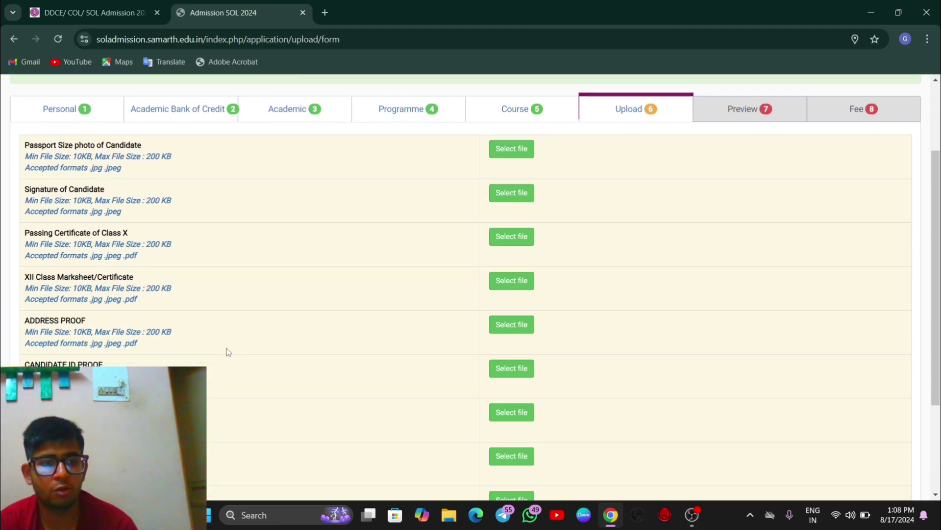
pyautogui.scroll(-3, 229, 352)
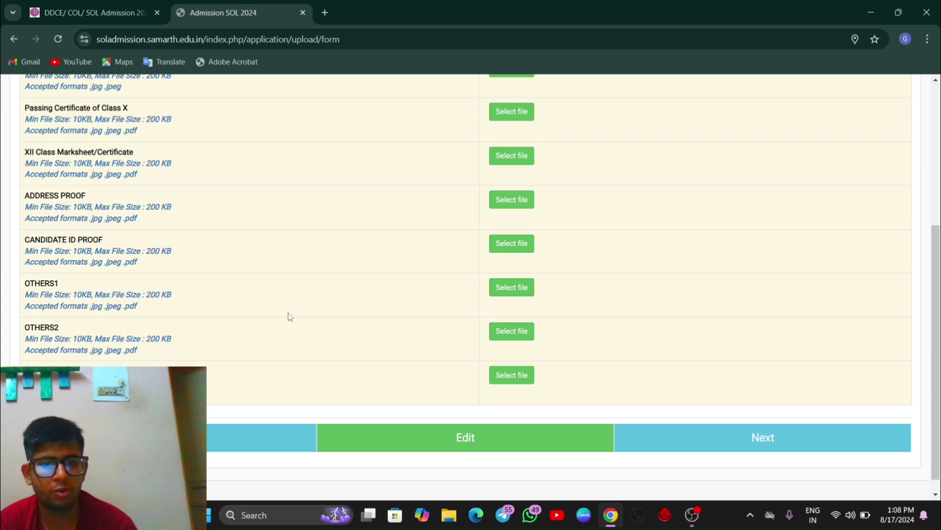
pyautogui.scroll(4, 290, 317)
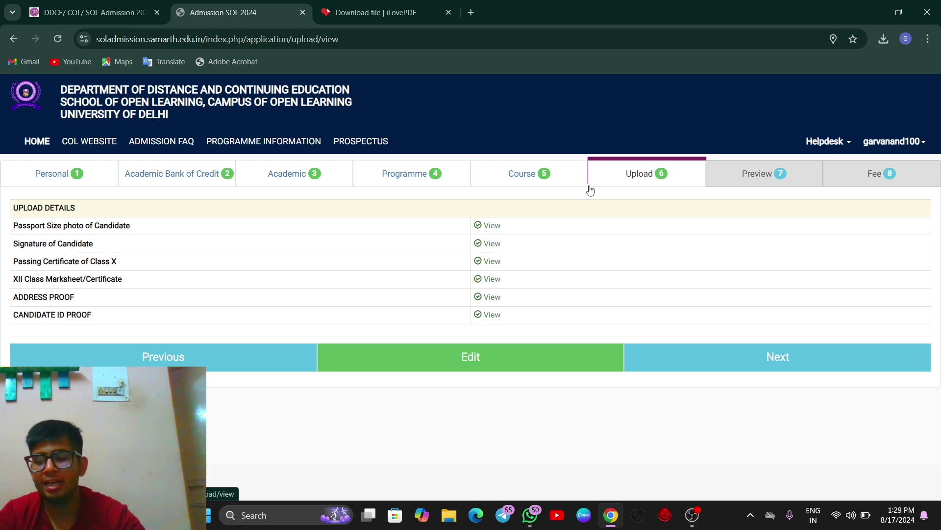
# Step: In the iLovePDF tab, search Google for an image compressor, try 'JPG' and 'PDF CON', then return to the portal
pyautogui.click(377, 12)
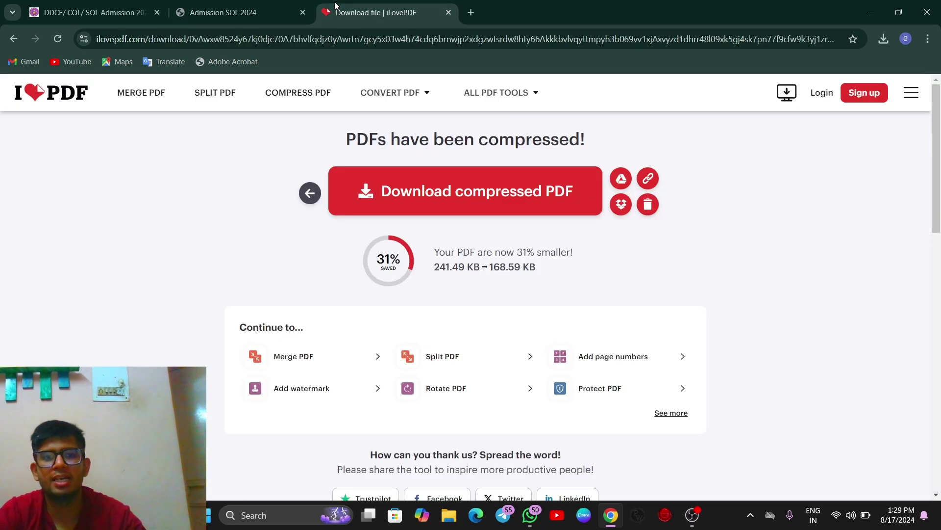
pyautogui.click(199, 39)
pyautogui.press('BackSpace')
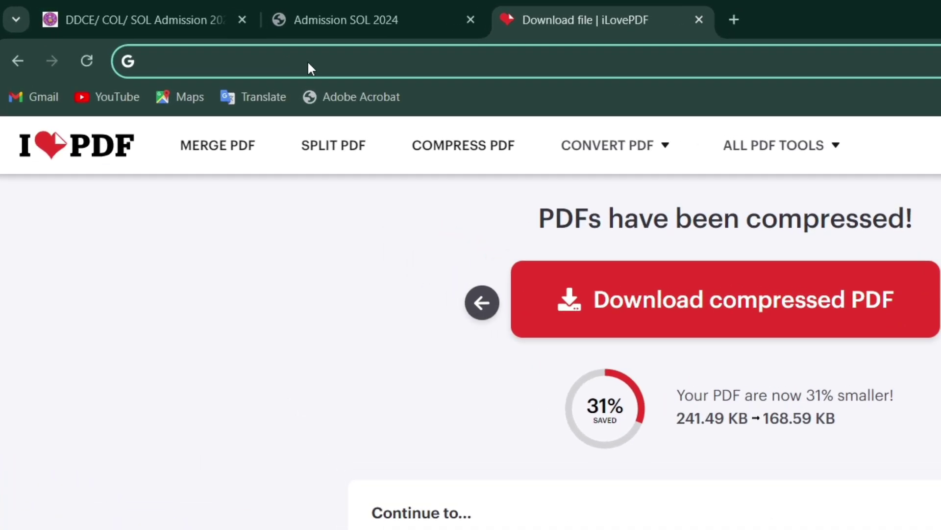
pyautogui.write('IMAGE')
pyautogui.click(269, 143)
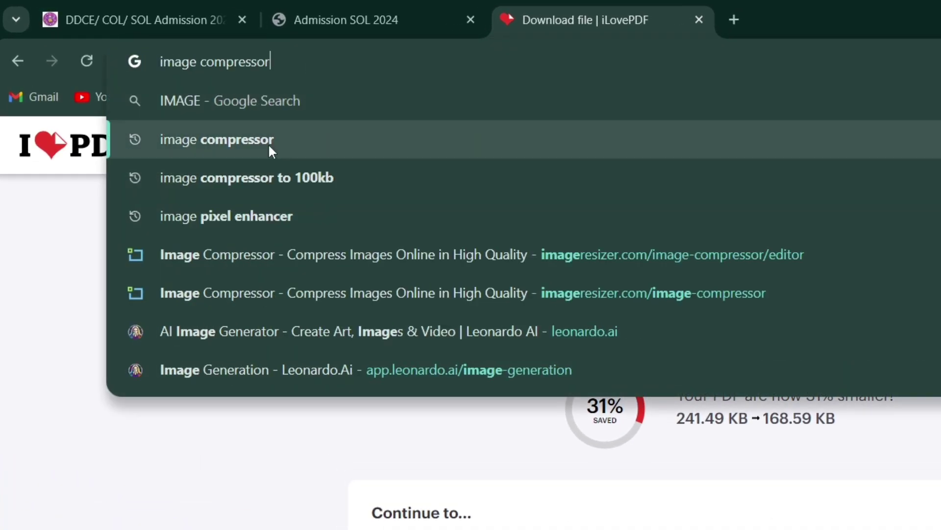
pyautogui.click(676, 163)
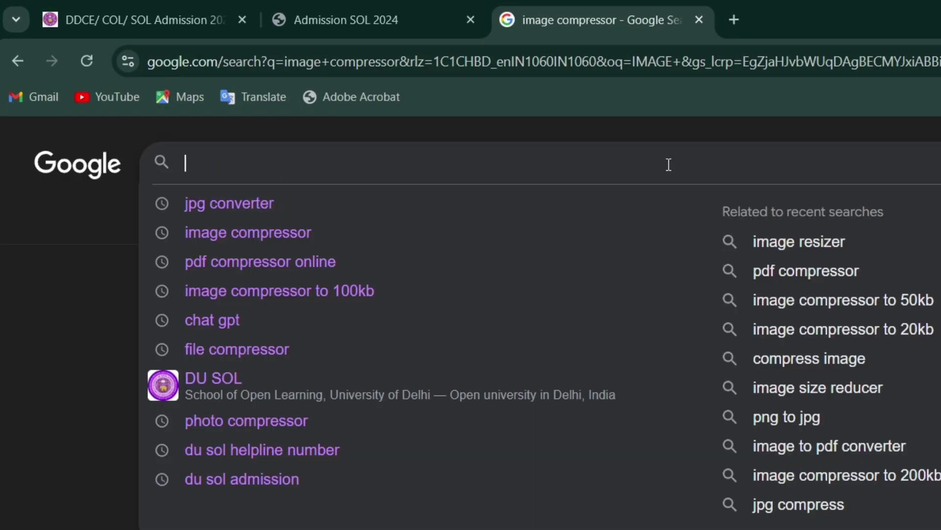
pyautogui.write('JPG')
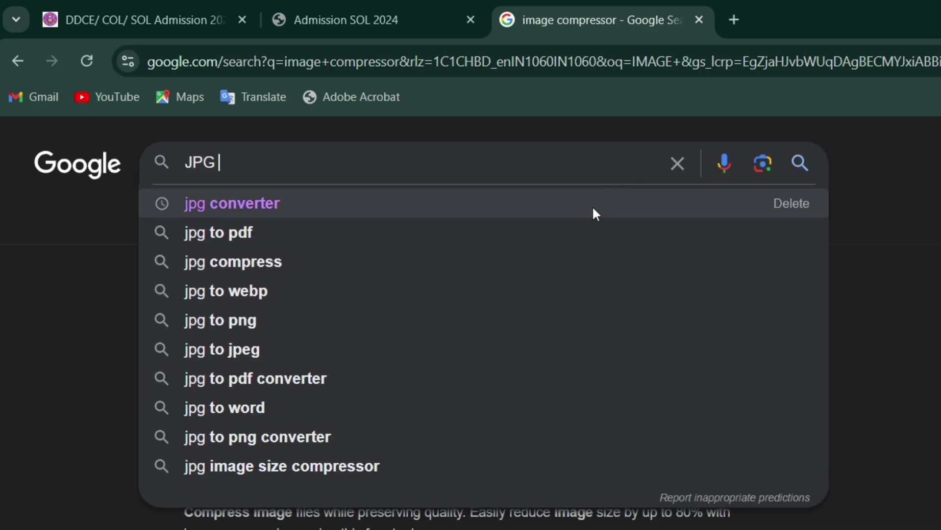
pyautogui.click(667, 163)
pyautogui.write('PDF CON')
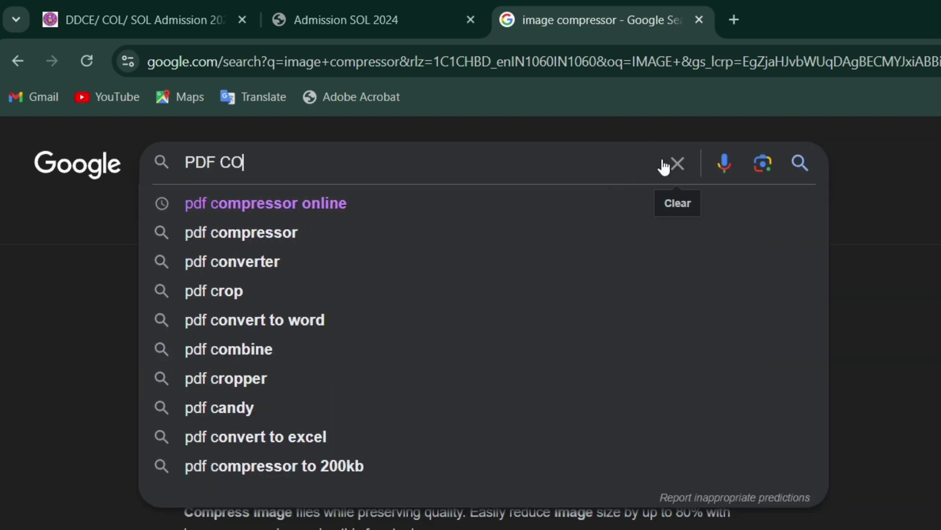
pyautogui.click(360, 4)
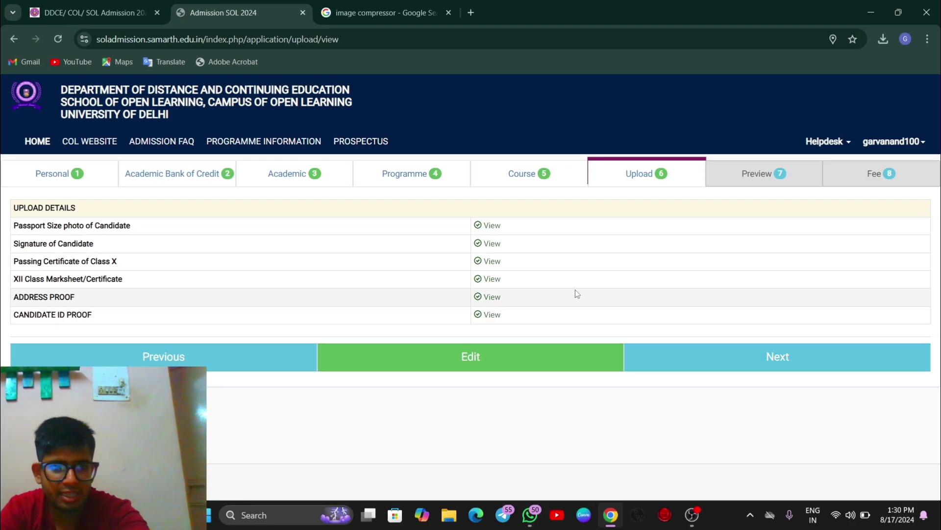
# Step: Open the application Preview, dismiss the chat notification and review every section
pyautogui.click(682, 363)
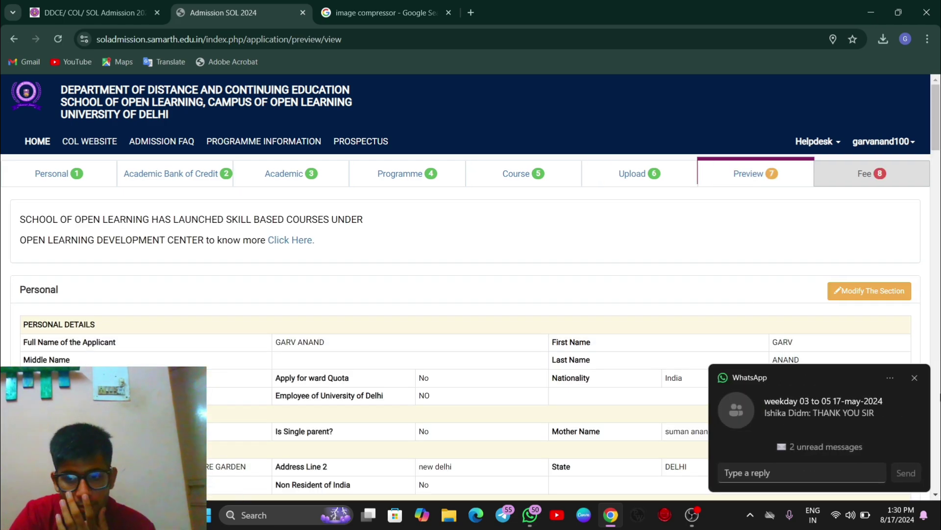
pyautogui.click(914, 377)
pyautogui.scroll(-1, 691, 352)
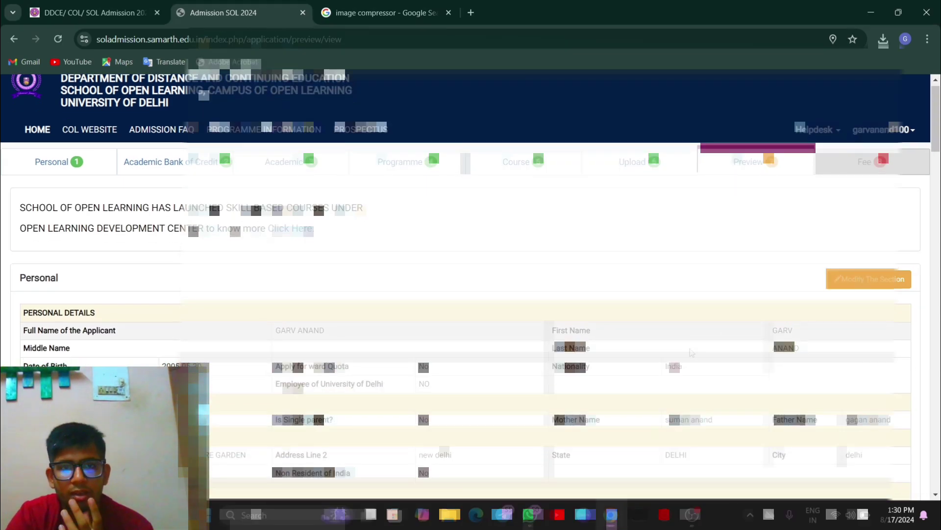
pyautogui.scroll(-2, 692, 352)
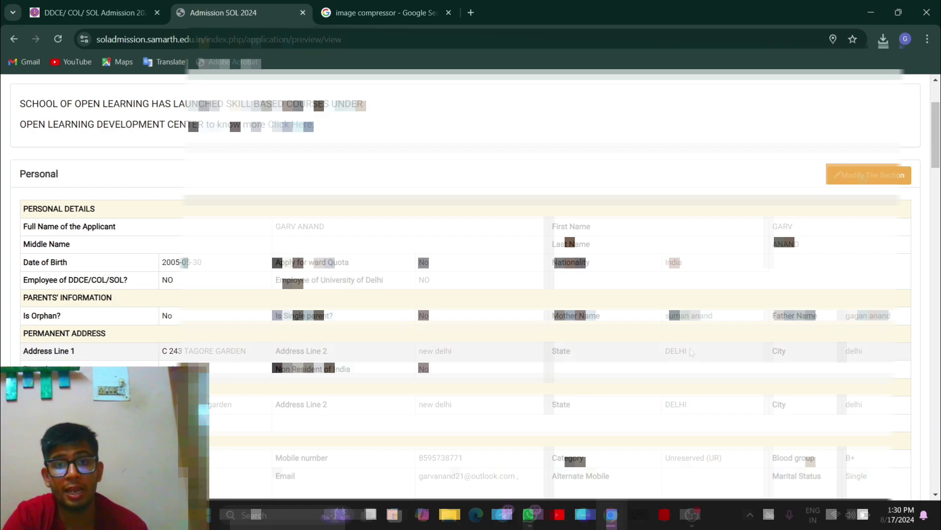
pyautogui.scroll(-2, 692, 352)
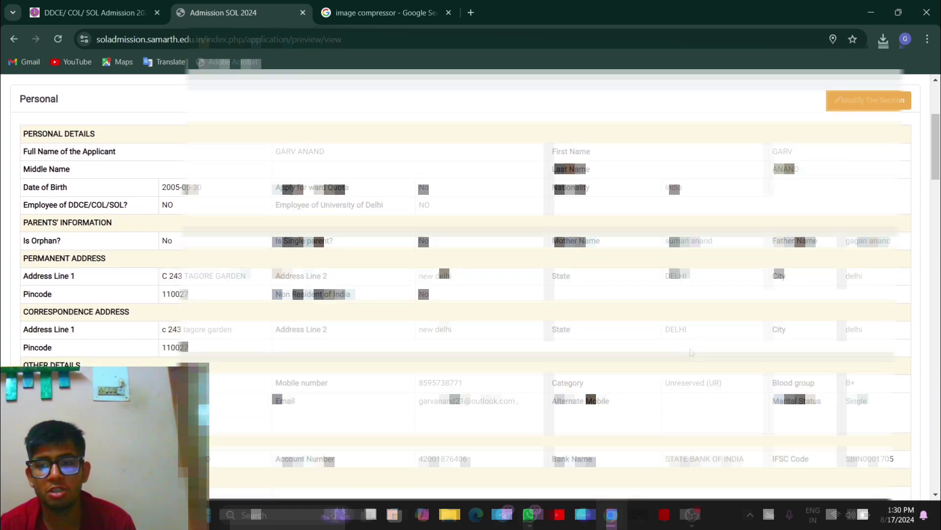
pyautogui.scroll(-5, 691, 352)
pyautogui.scroll(-3, 716, 296)
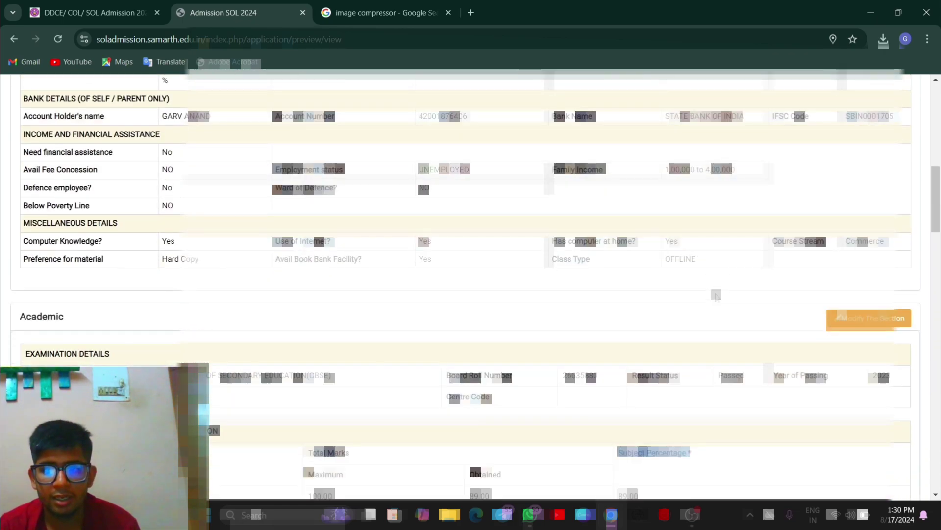
pyautogui.scroll(-4, 713, 338)
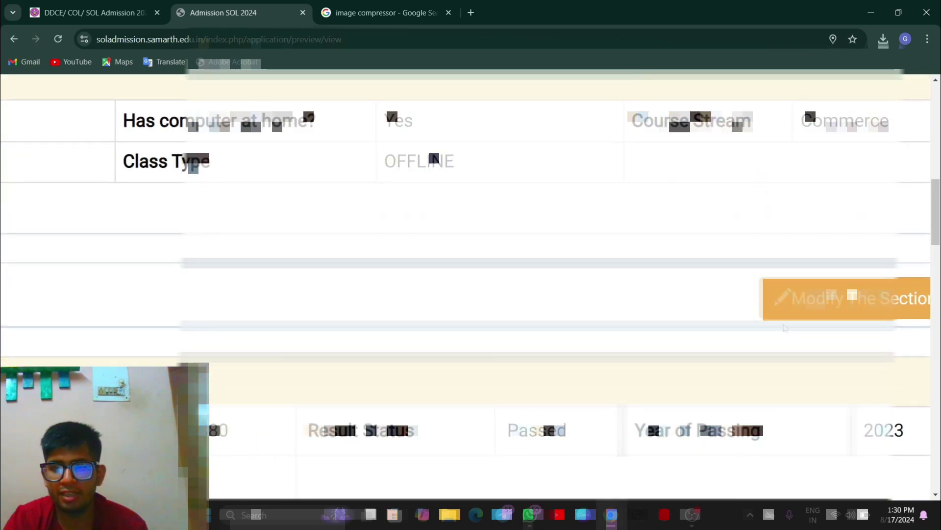
pyautogui.scroll(-5, 785, 328)
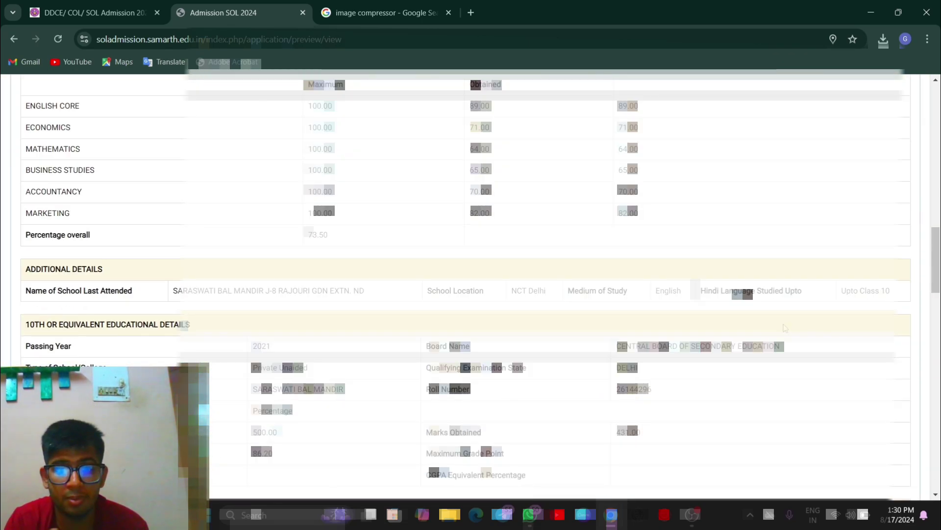
pyautogui.scroll(-7, 785, 328)
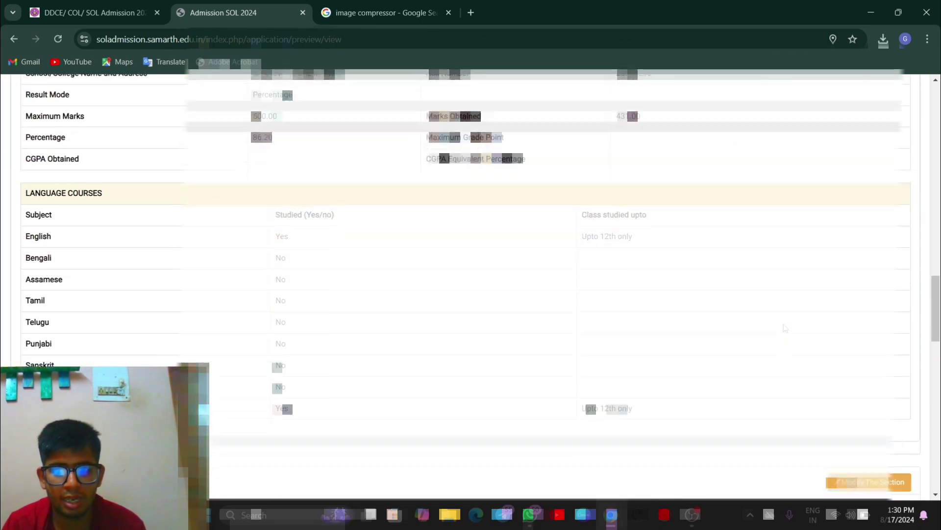
pyautogui.scroll(-18, 785, 328)
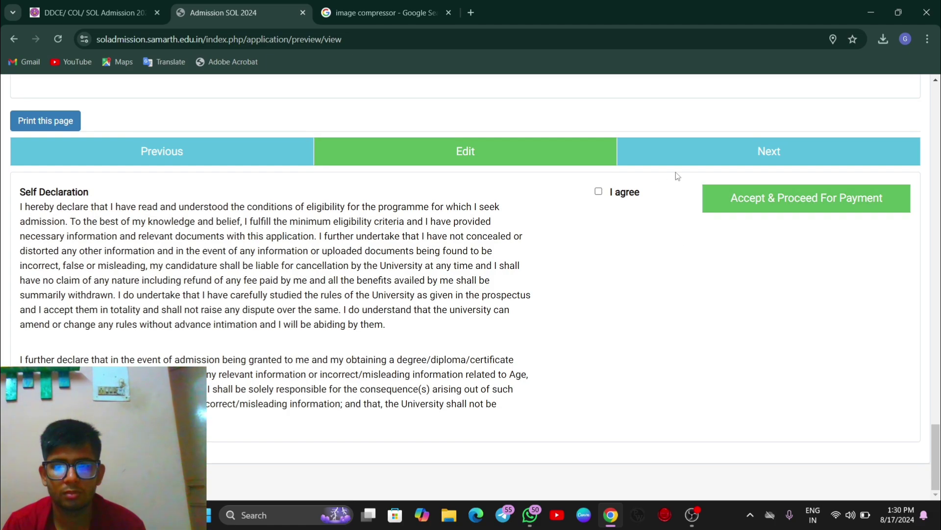
# Step: Agree to the self declaration, accept and proceed for payment, and confirm final submission
pyautogui.click(598, 191)
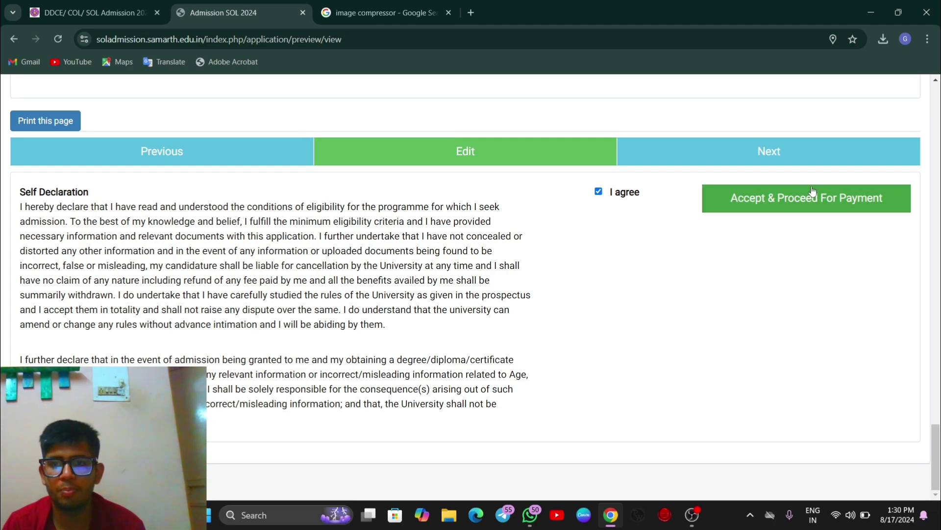
pyautogui.click(790, 198)
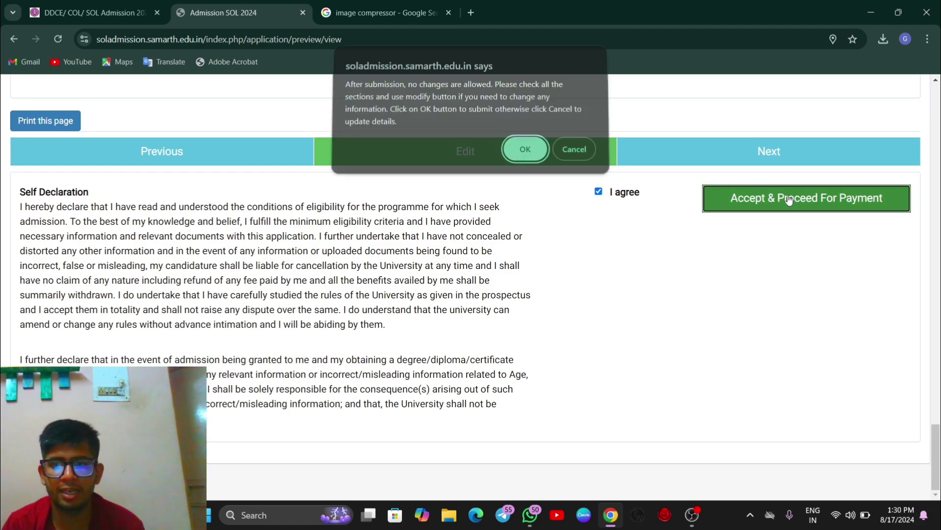
pyautogui.click(512, 159)
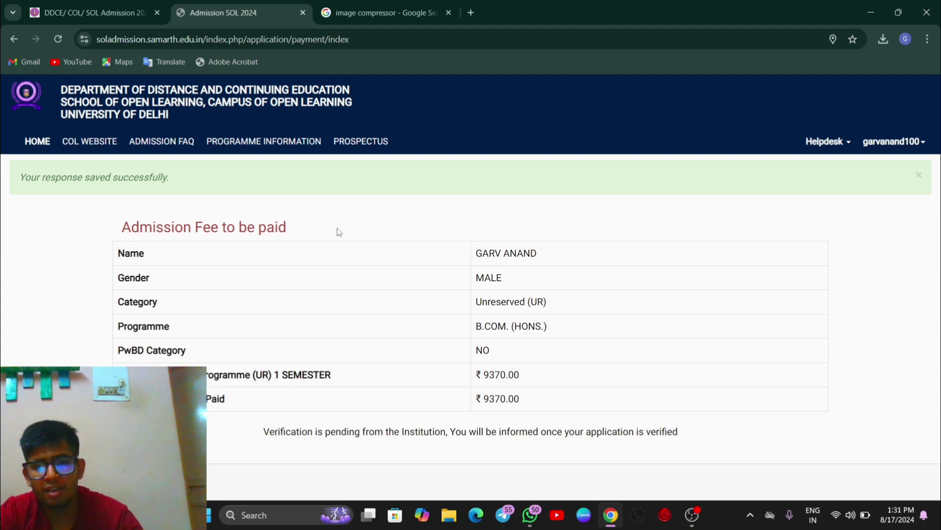
pyautogui.moveTo(294, 432); pyautogui.dragTo(434, 445)
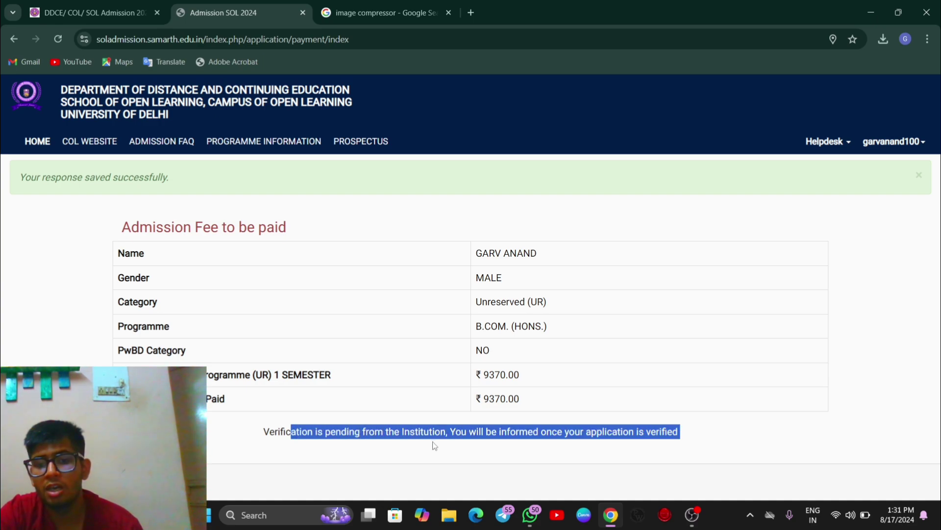
pyautogui.click(486, 445)
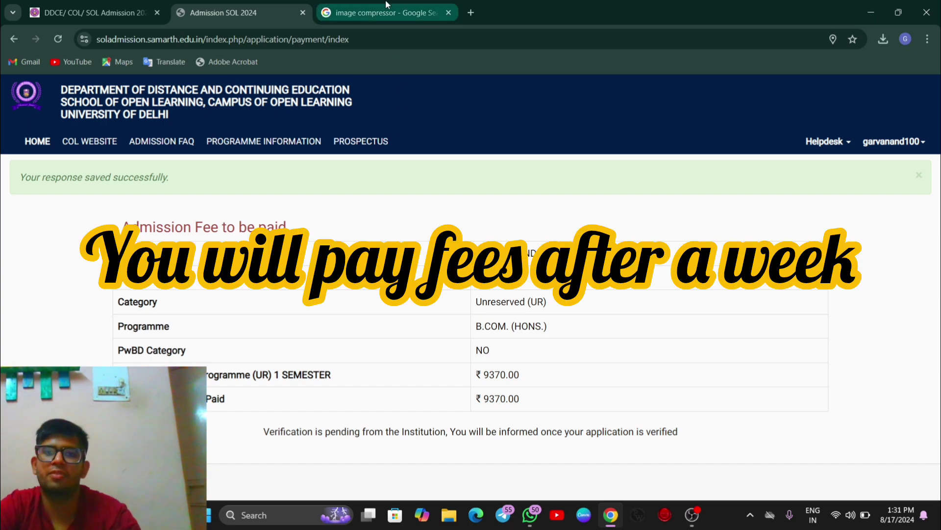
pyautogui.click(387, 13)
pyautogui.click(198, 5)
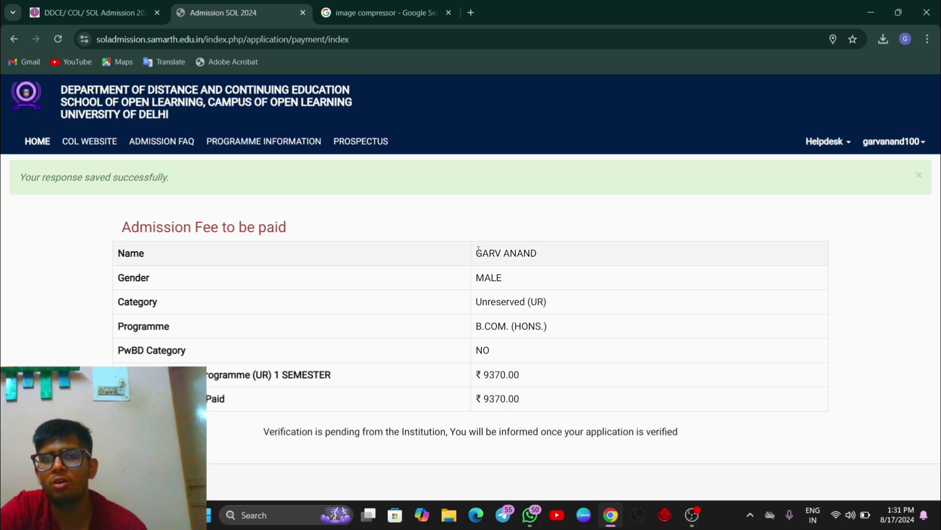
pyautogui.moveTo(479, 251); pyautogui.dragTo(486, 277)
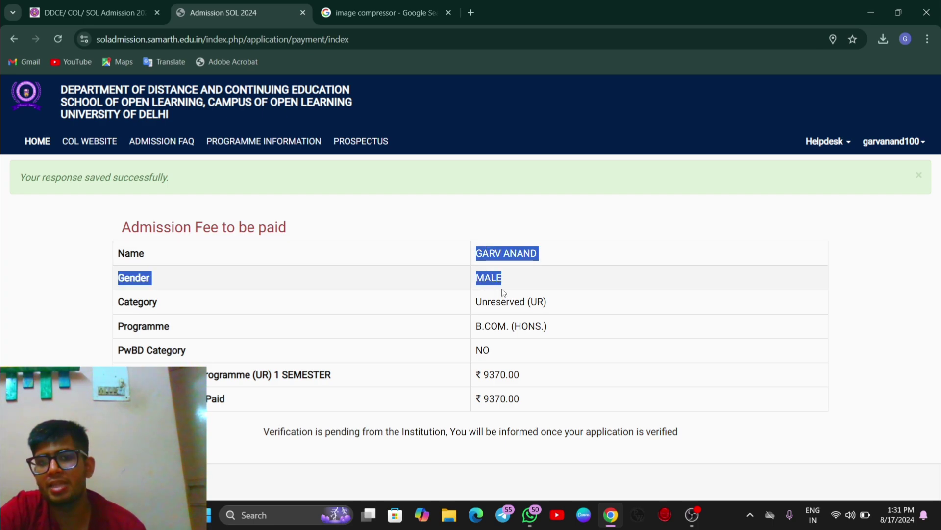